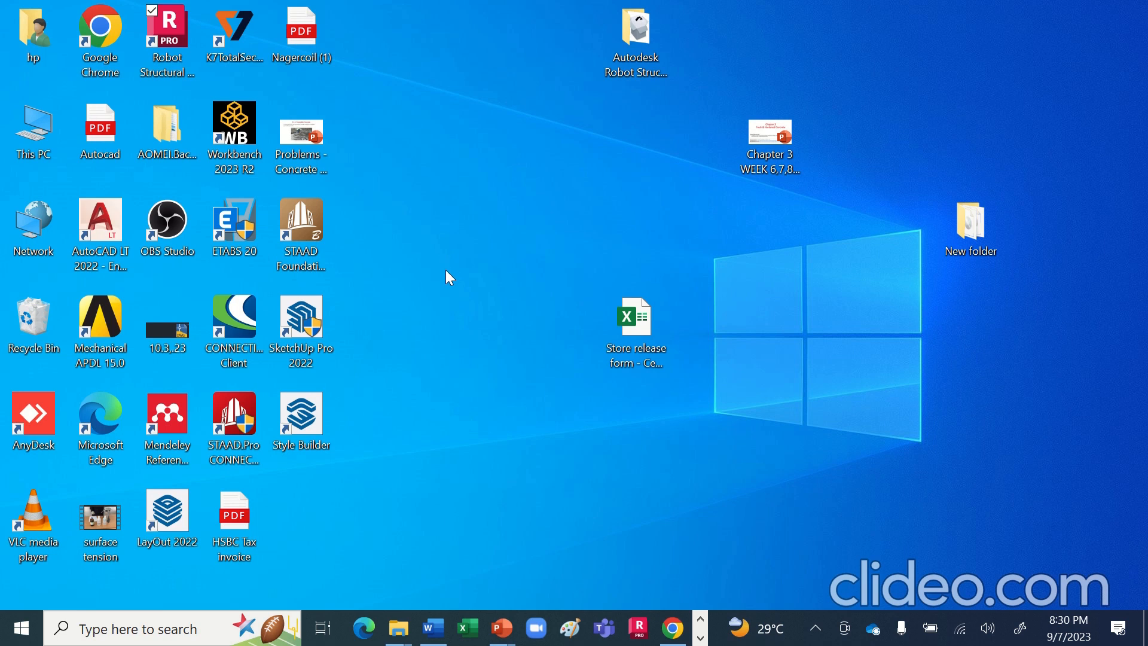
Launch Robot Structural Analysis Professional 2023 and create a new 2D truss project.
double_click(169, 48)
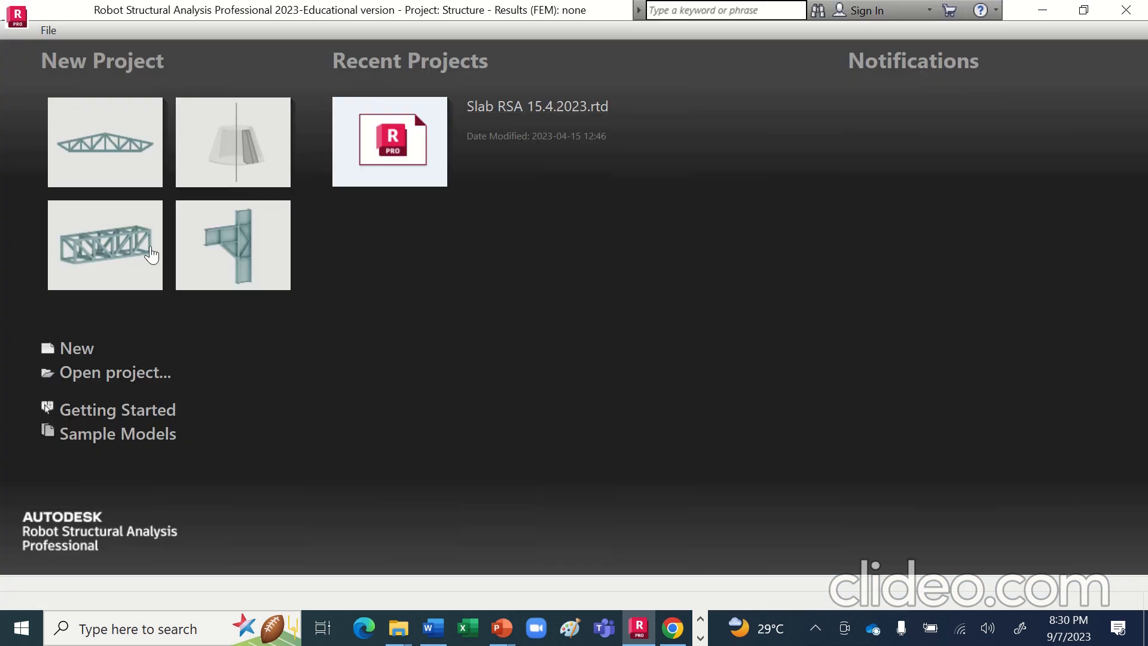
click(64, 356)
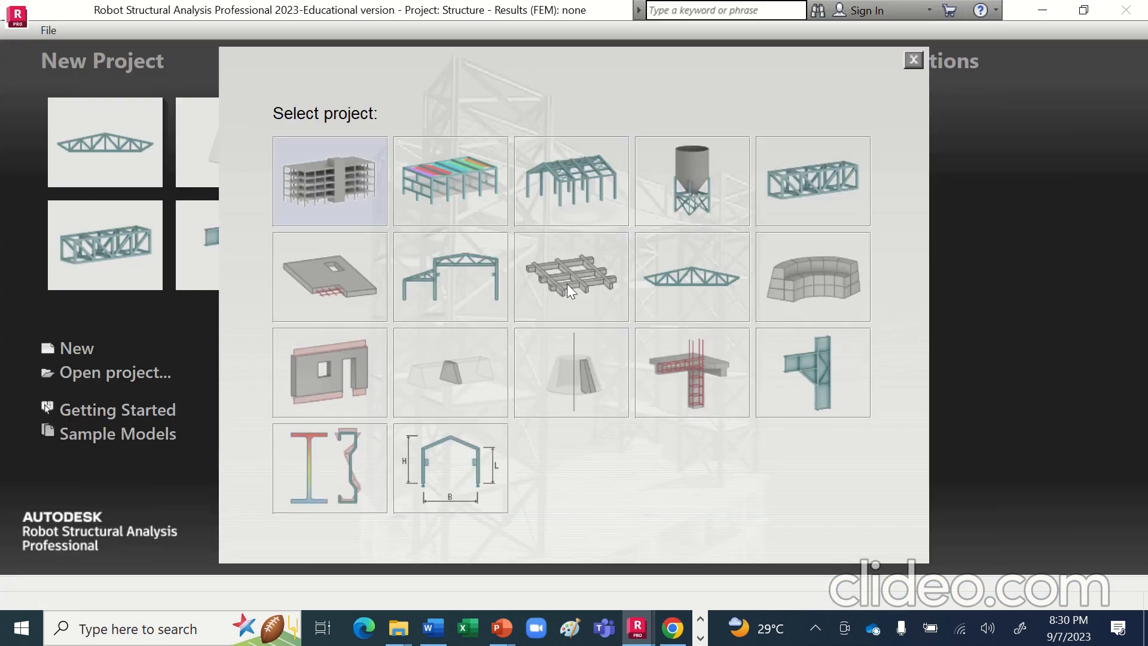
click(674, 273)
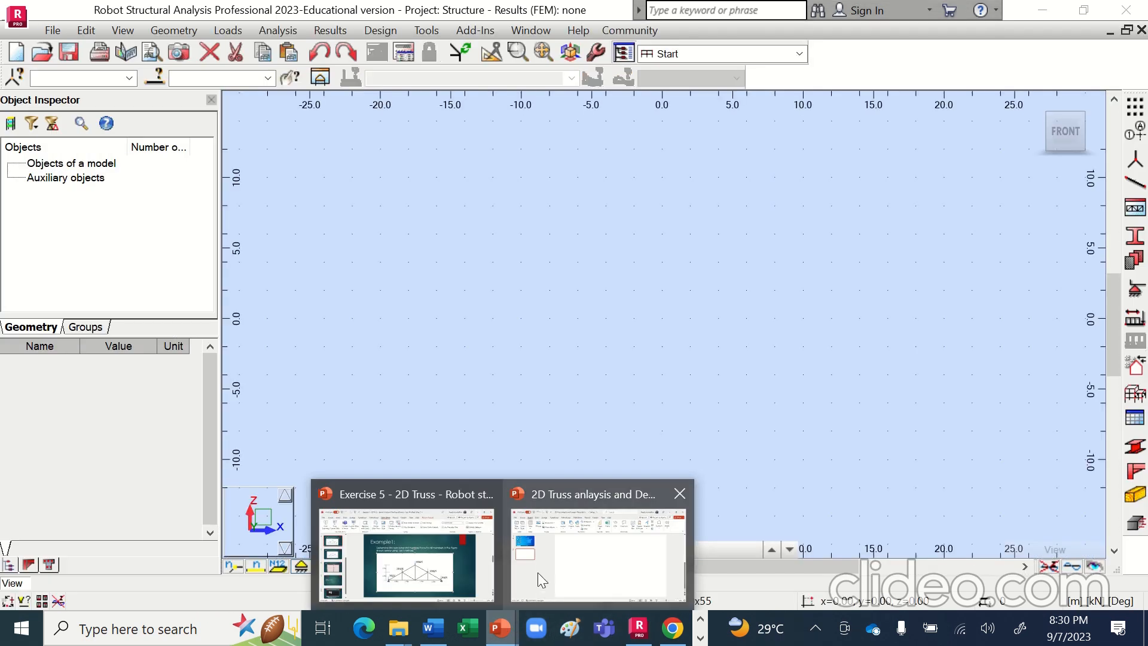
Switch to the Exercise 5 presentation in PowerPoint to examine the Example 1 truss geometry and loads, and return to Robot Structural Analysis.
click(437, 550)
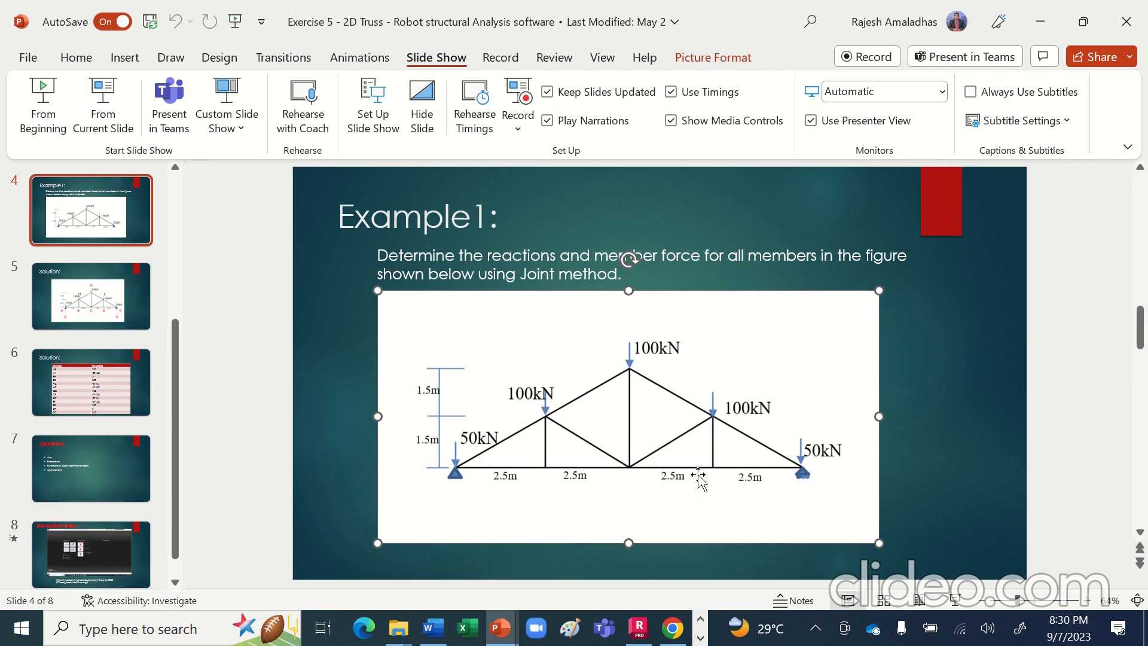
click(633, 569)
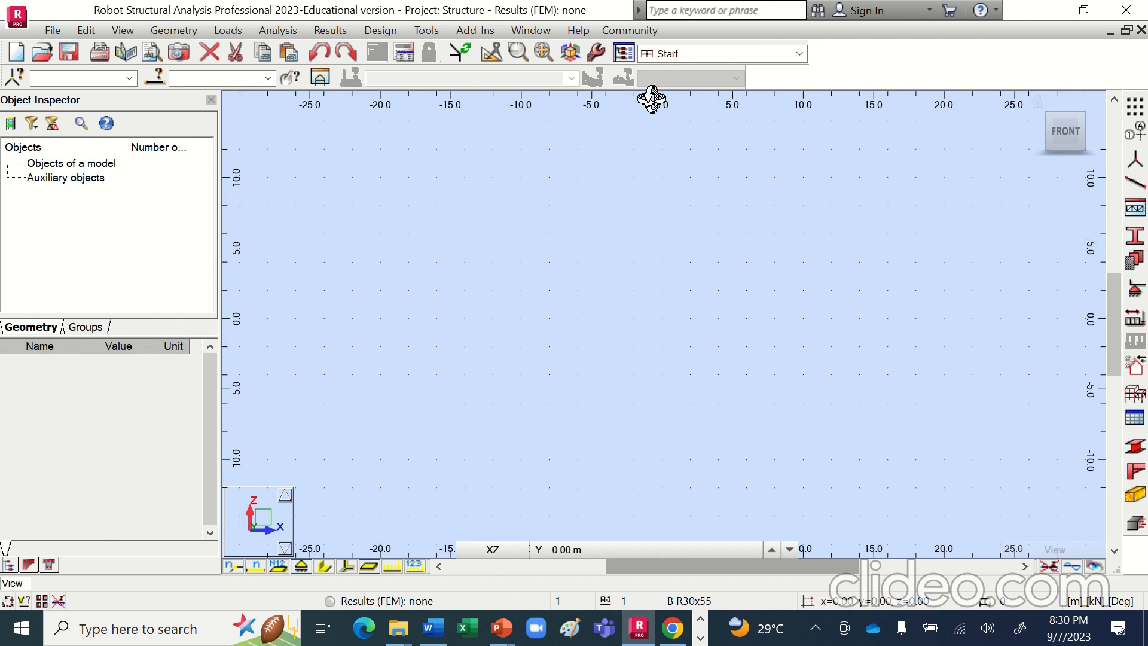
Accept the preferences with Eurocode regional settings and the job preferences with structure dimensions in metres.
click(426, 30)
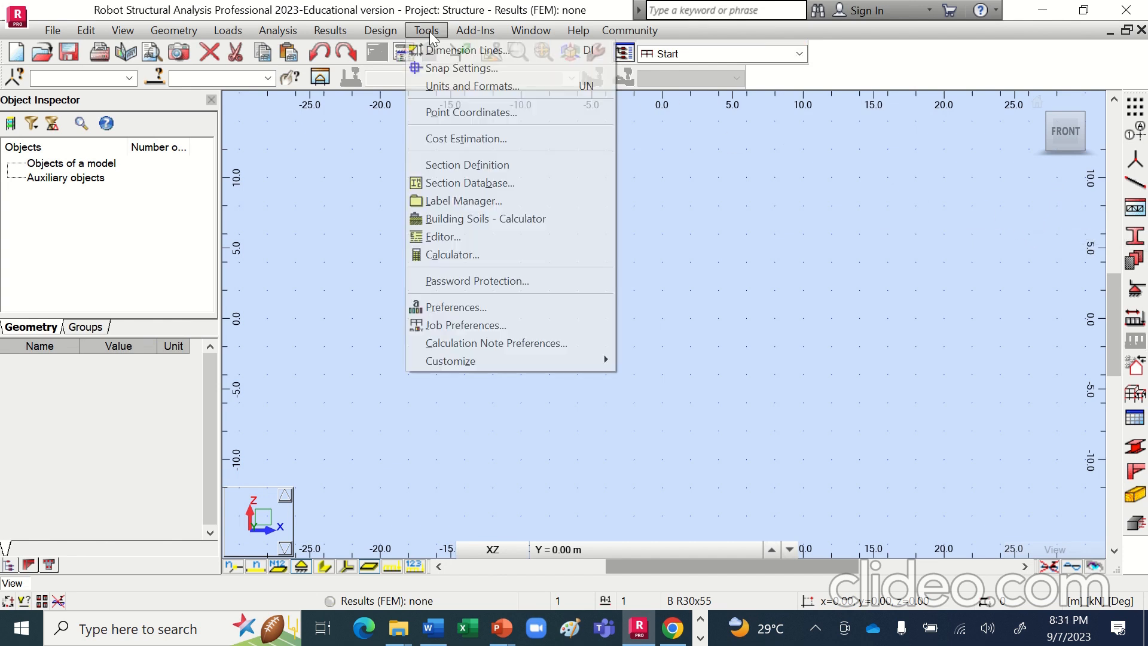
click(445, 302)
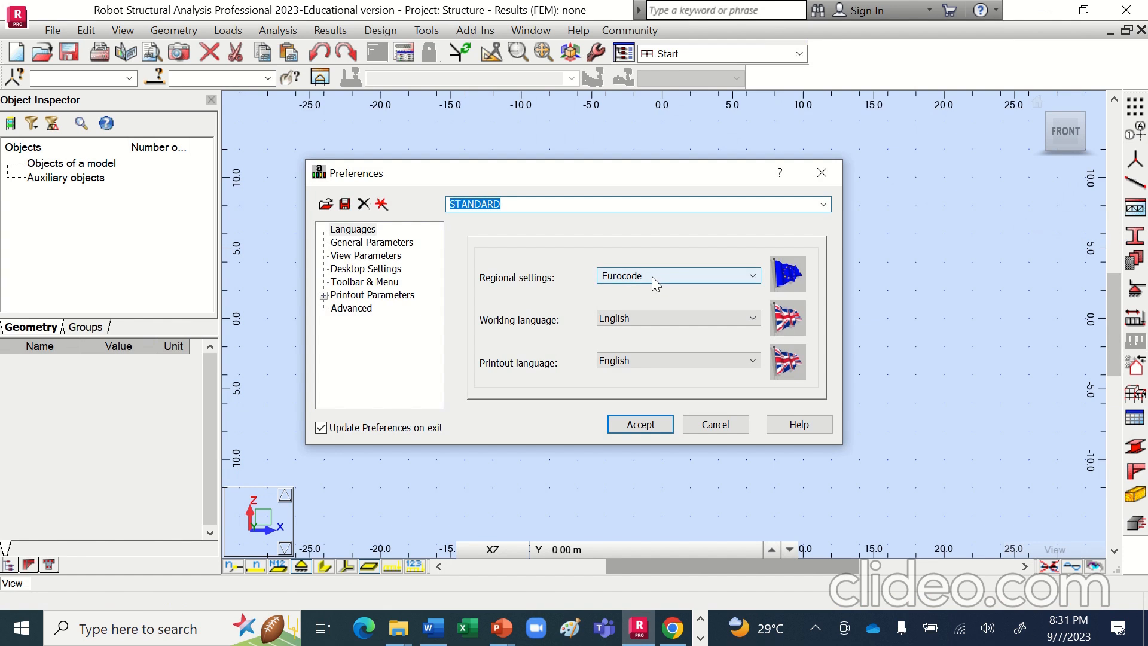
click(639, 426)
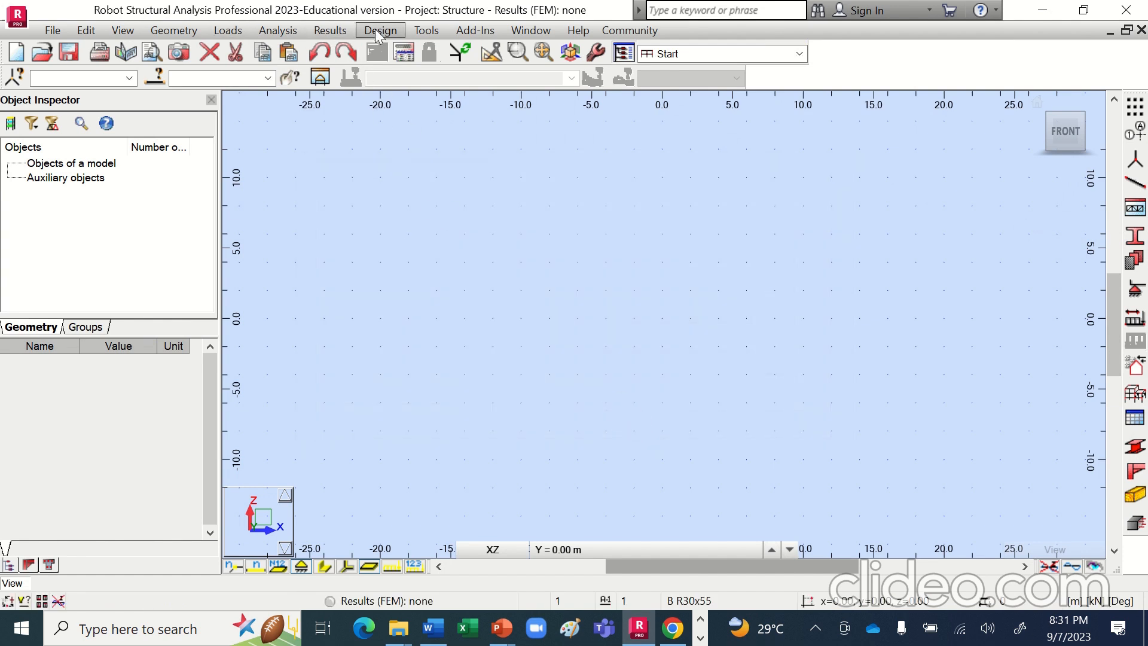
click(427, 30)
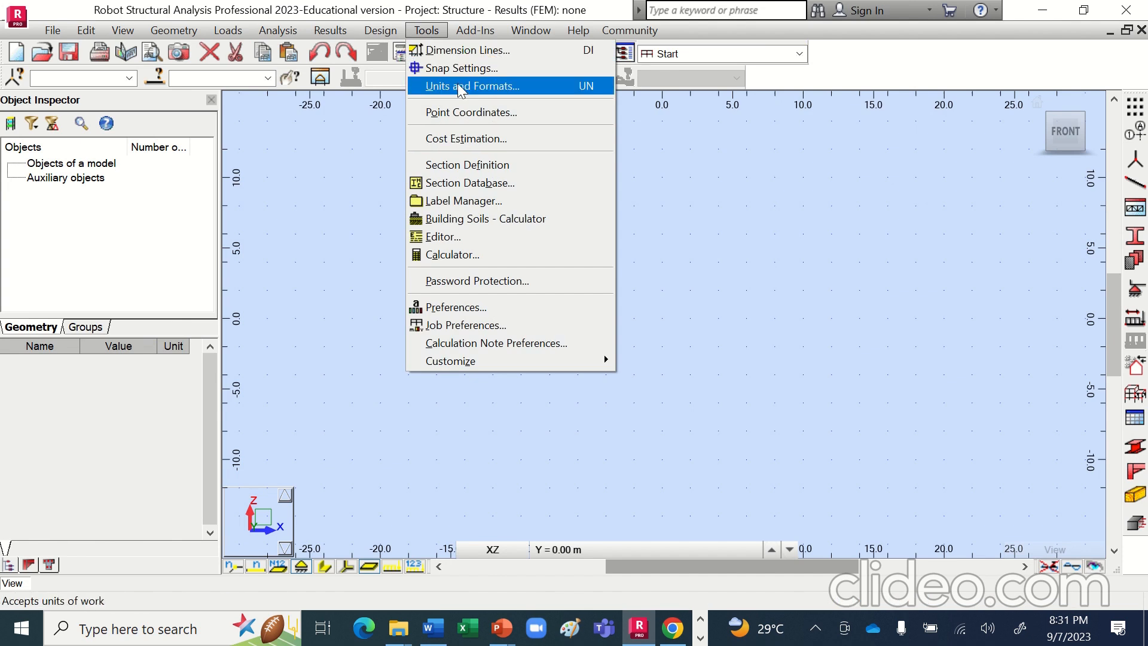
click(457, 86)
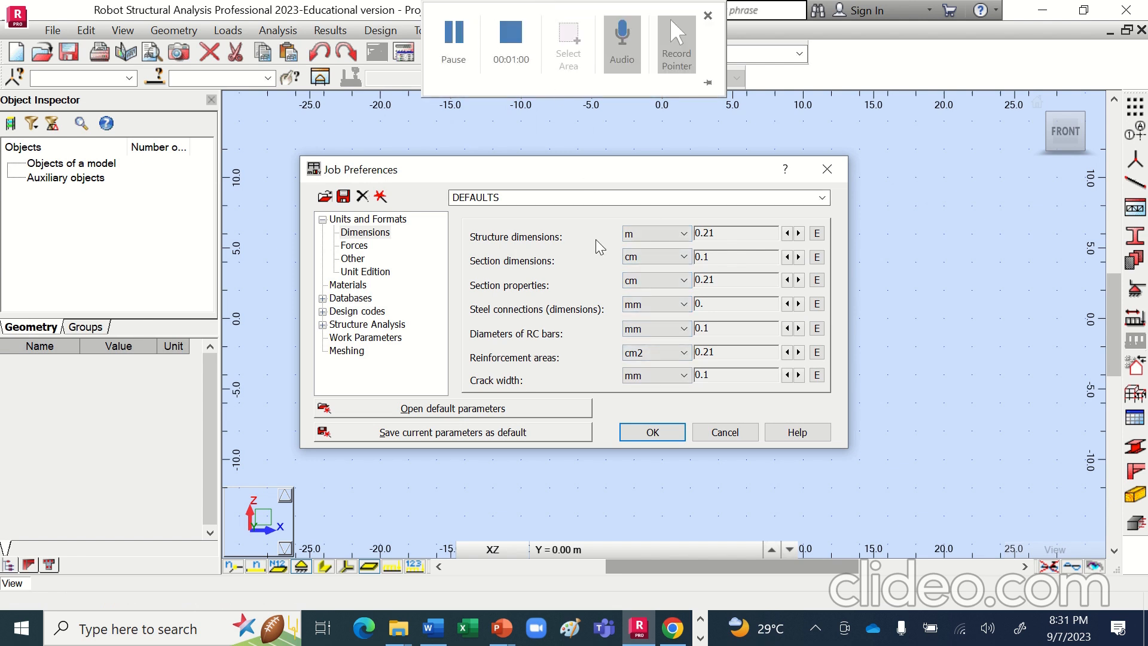
click(653, 432)
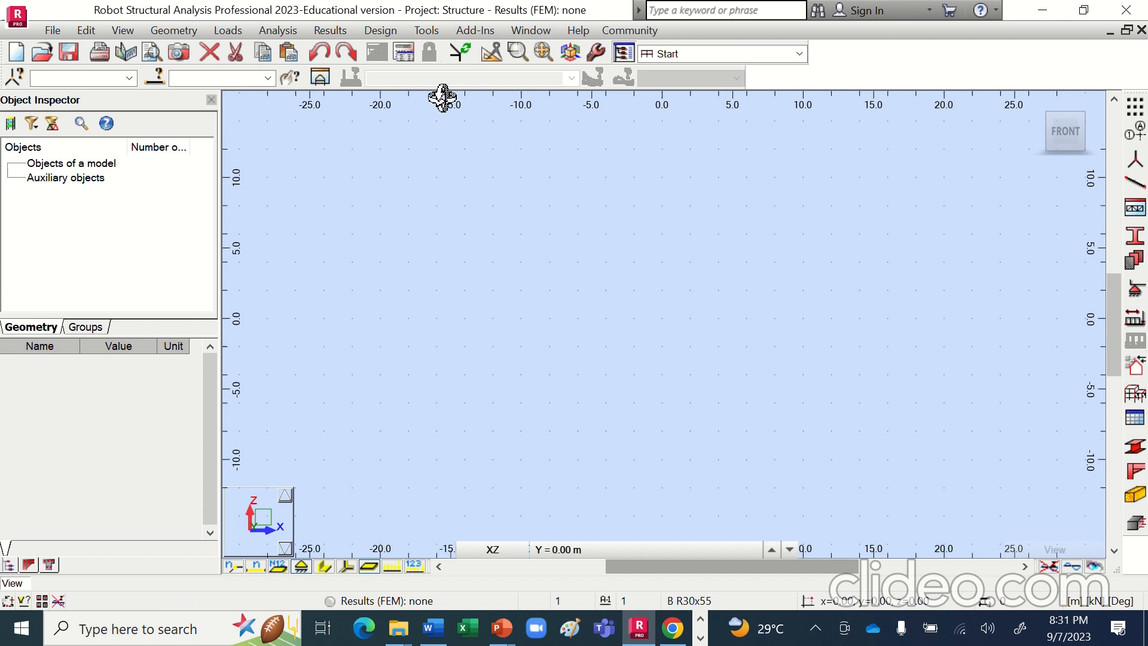
Apply a grid step of 2.00 m in both Dx and Dy with the grid on.
click(1135, 107)
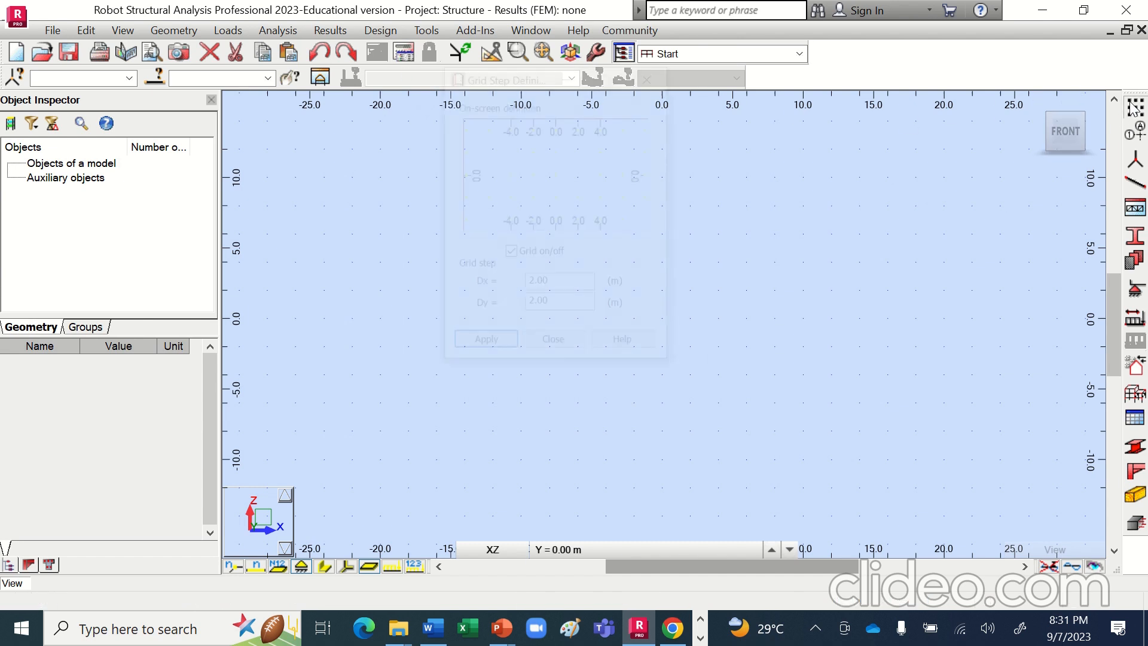
click(486, 346)
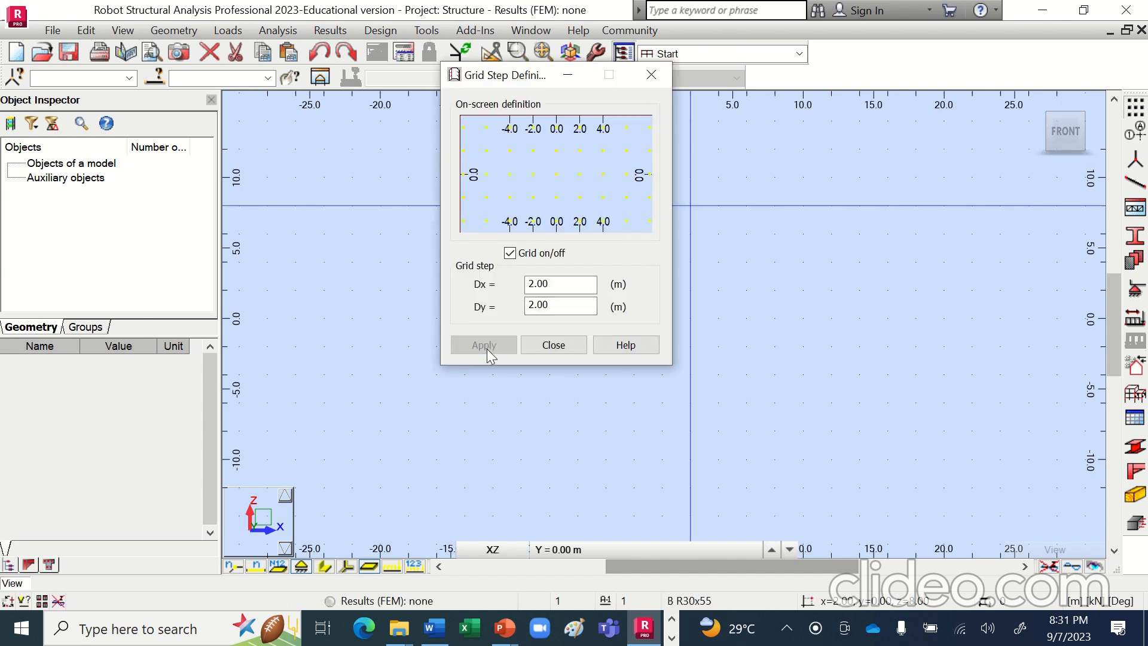
click(541, 349)
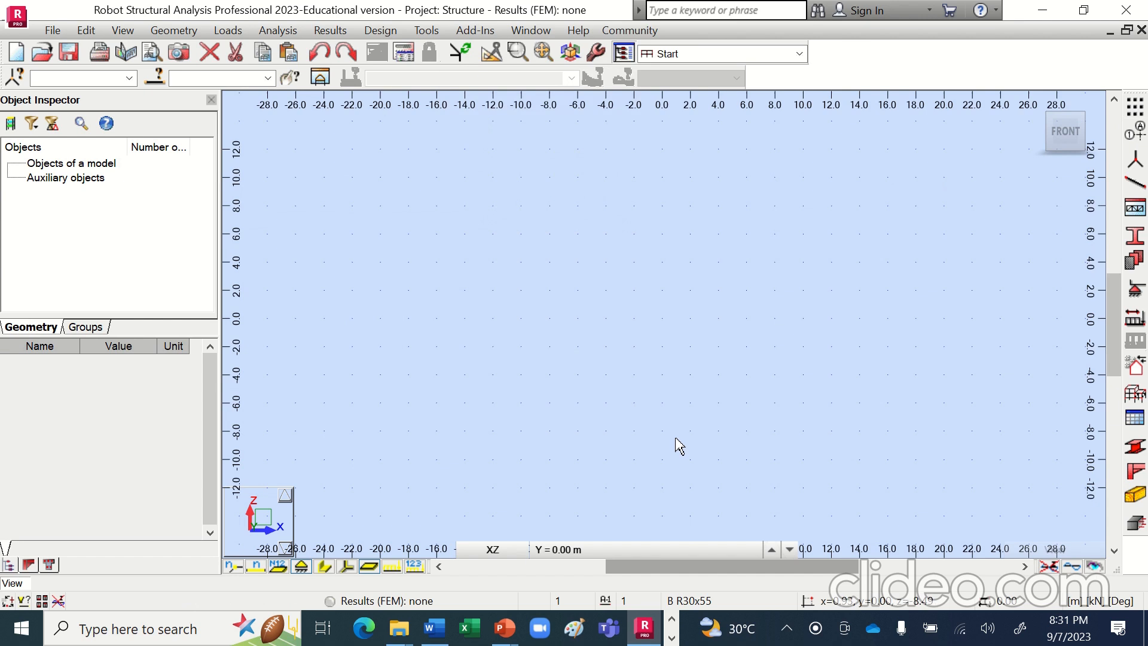
Add Cartesian structural axes in X from position 0.00 with 4 repetitions at 2.5 m, checking the spans in the PowerPoint truss figure.
click(1139, 132)
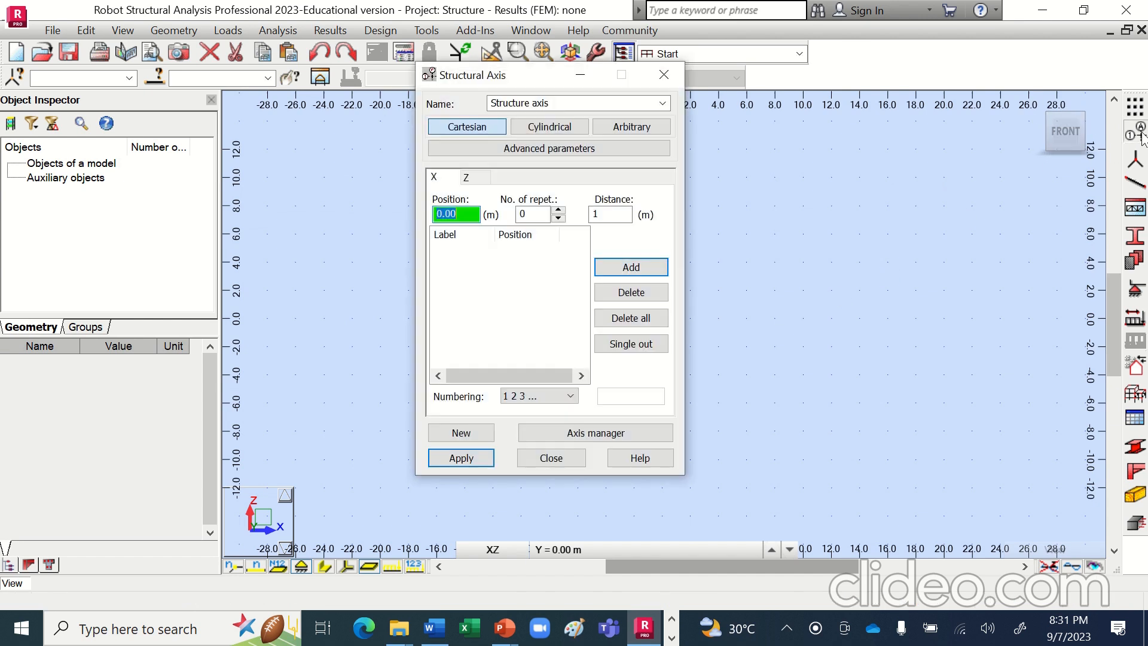
key(alt+Tab)
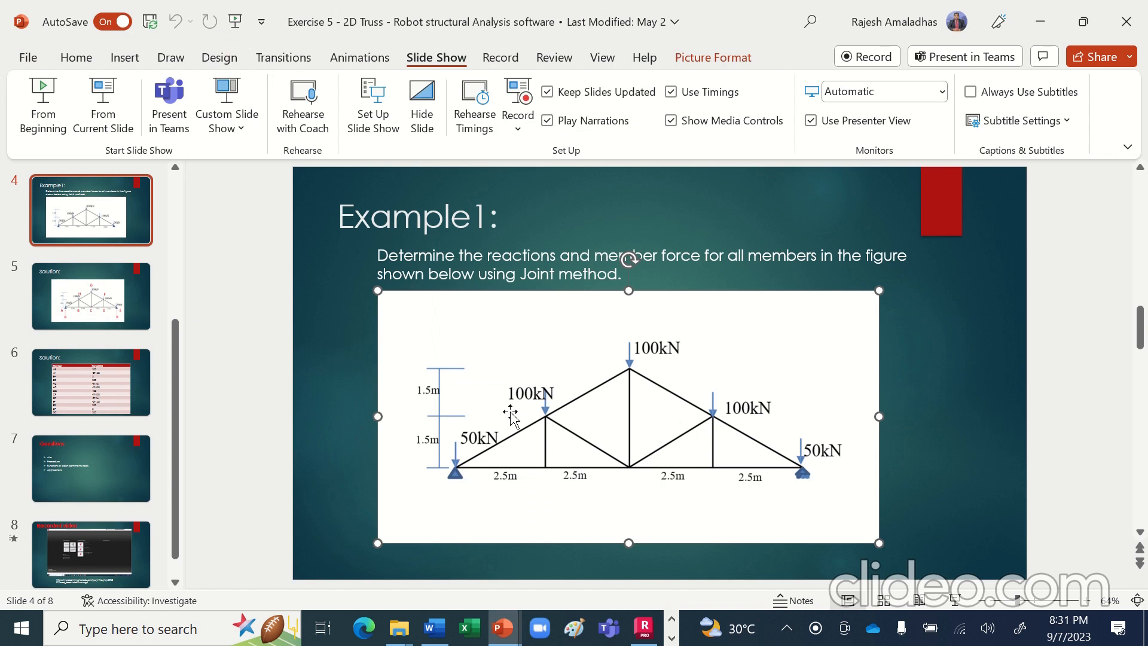
key(alt+Tab)
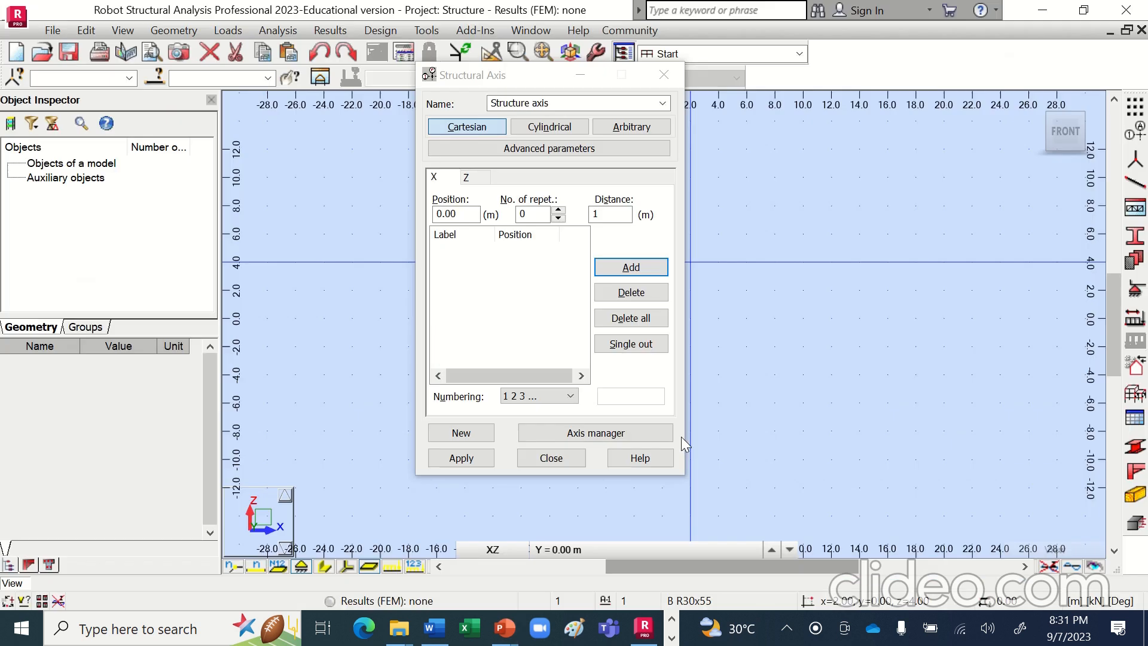
key(alt+Tab)
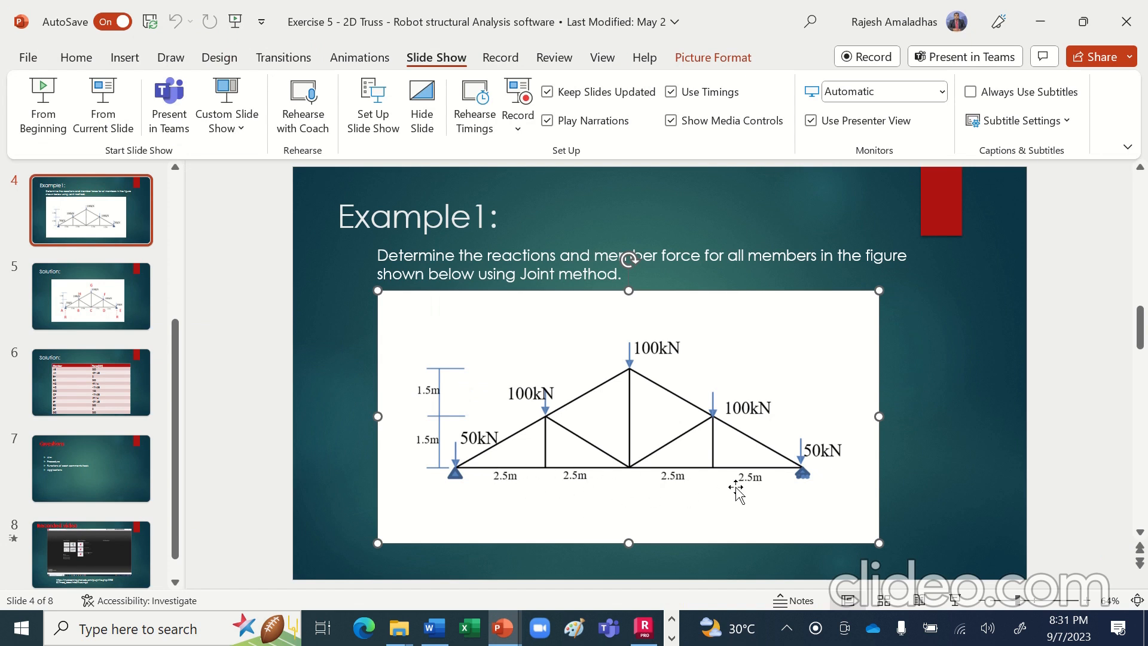
key(alt+Tab)
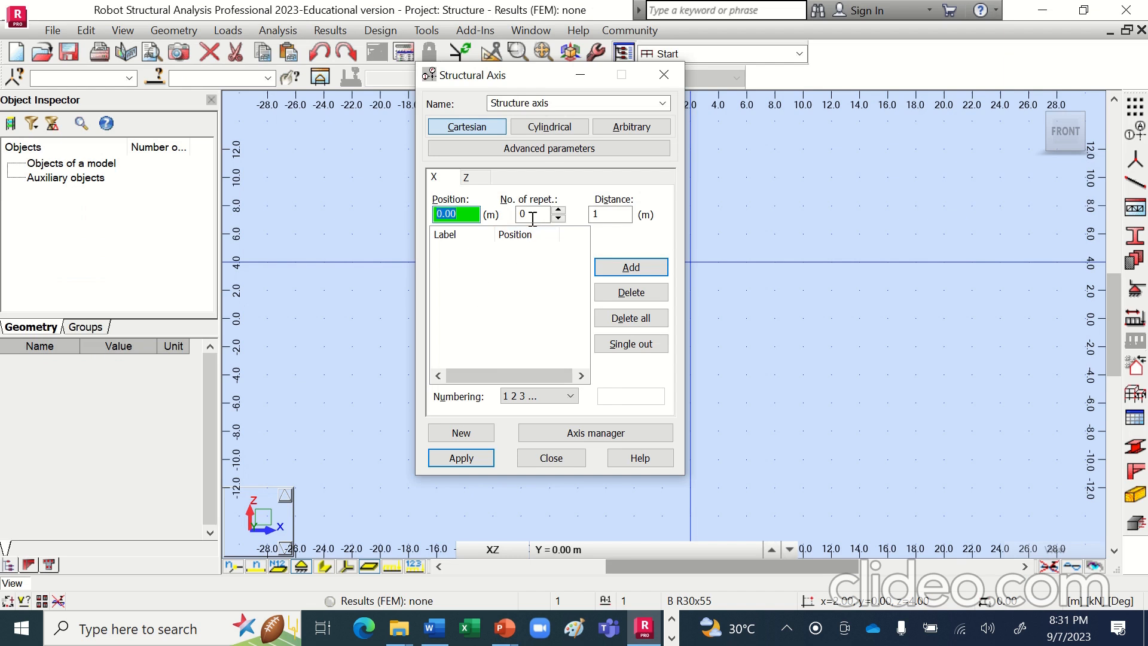
key(Tab)
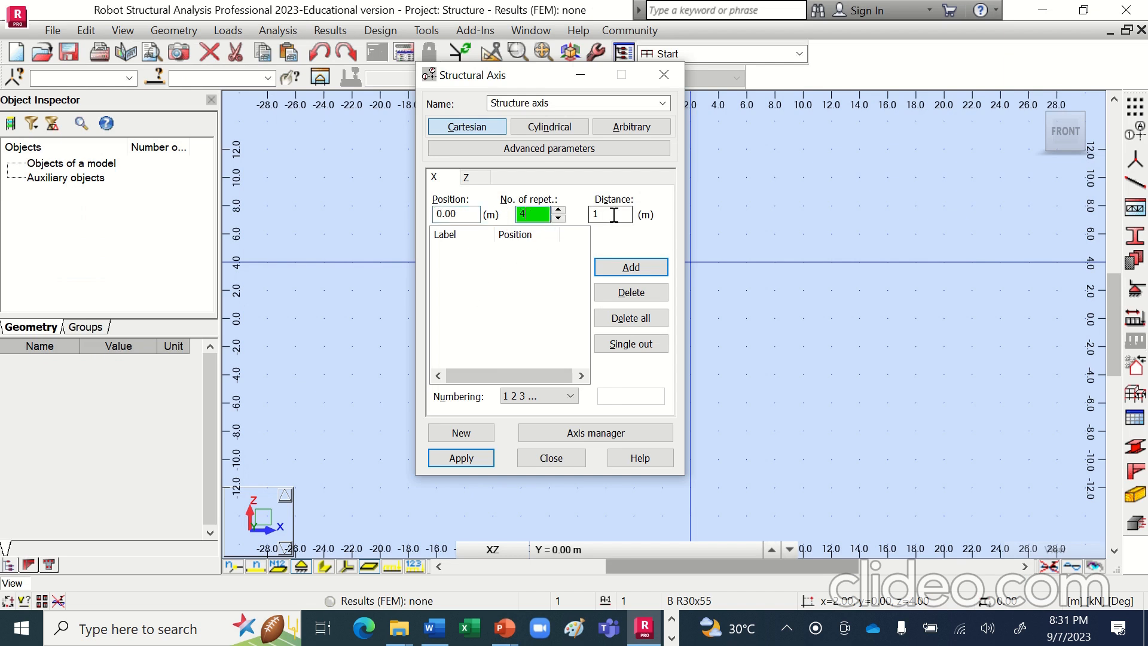
key(Tab)
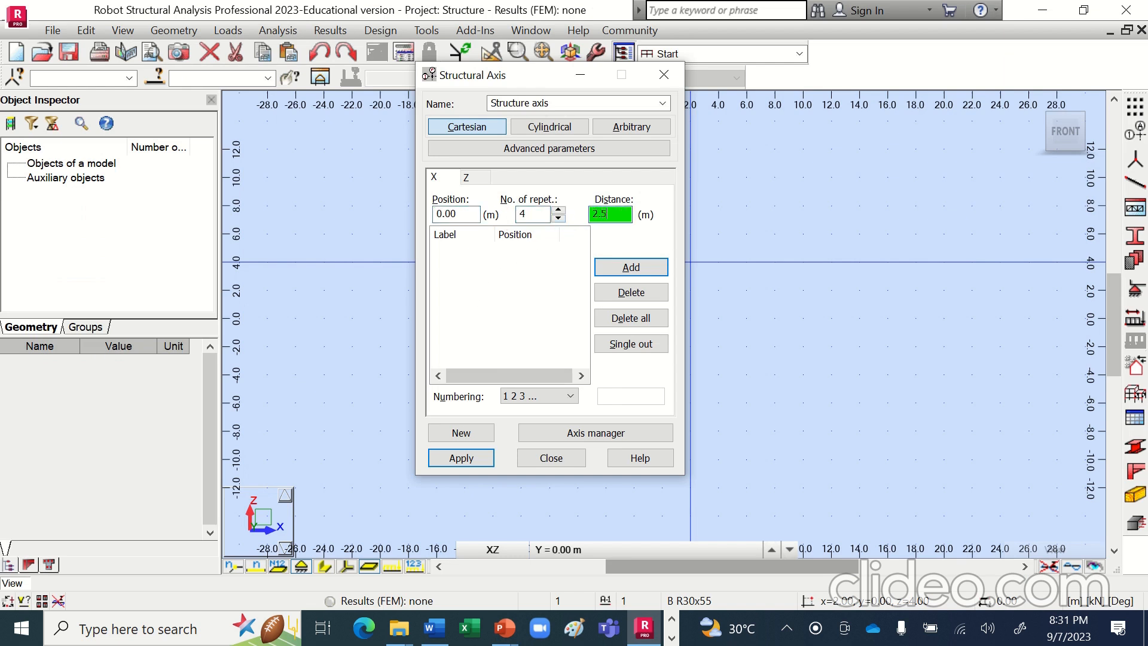
click(629, 267)
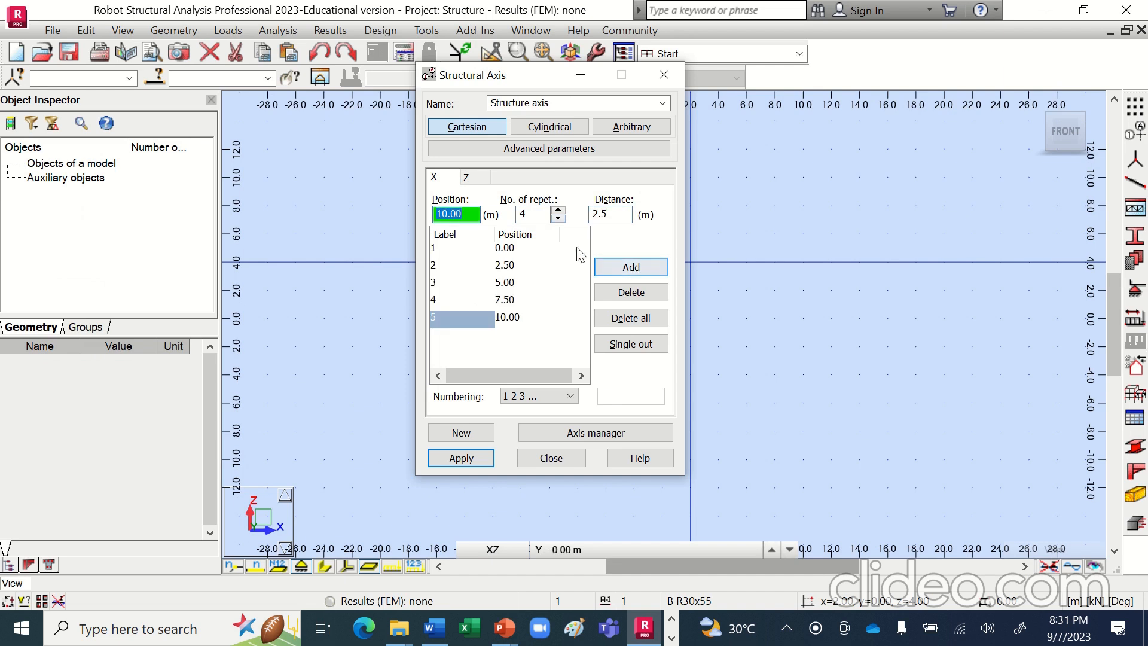
Add structural axes in Z from position 0.00 with 2 repetitions at 1.5 m, and apply the axis definition.
click(469, 177)
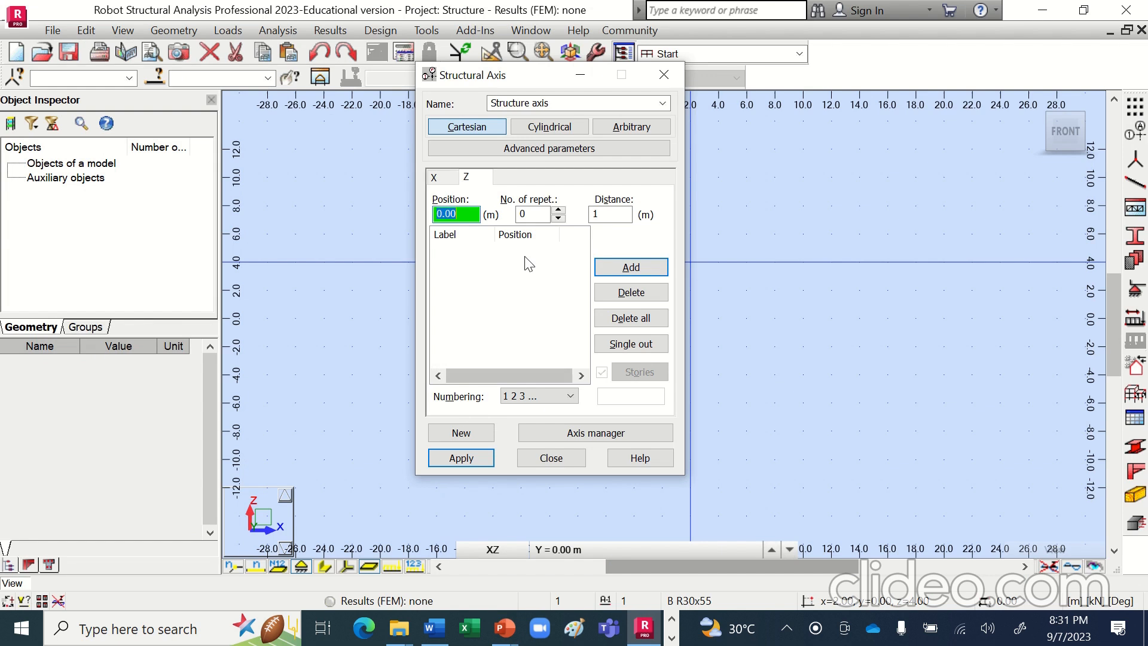
double_click(518, 214)
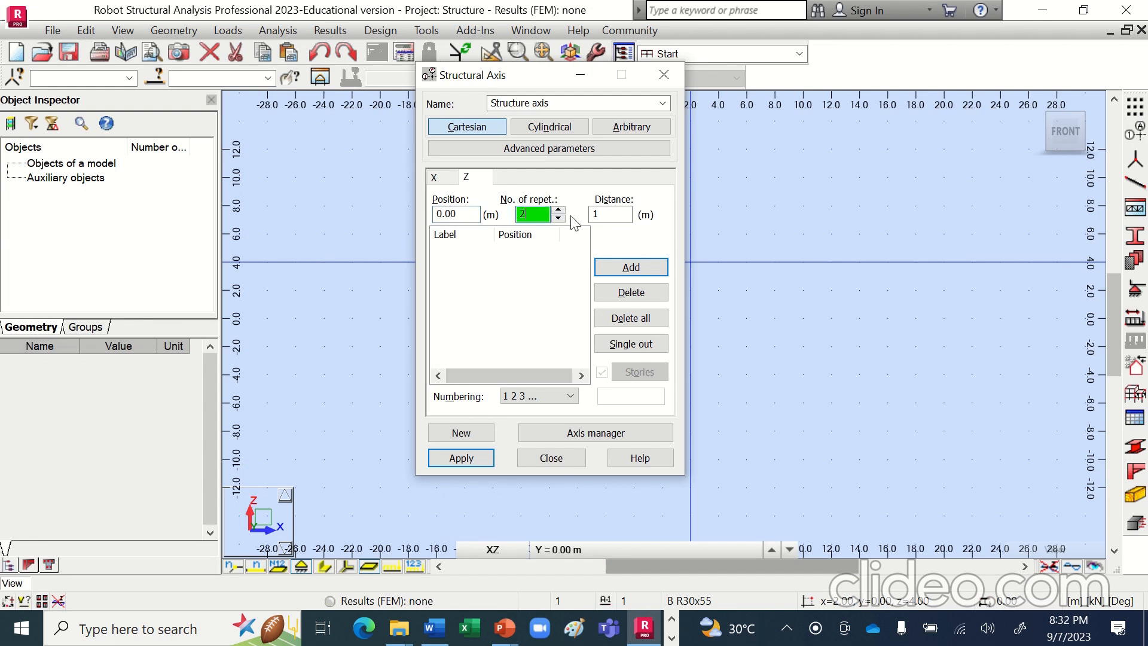
key(Tab)
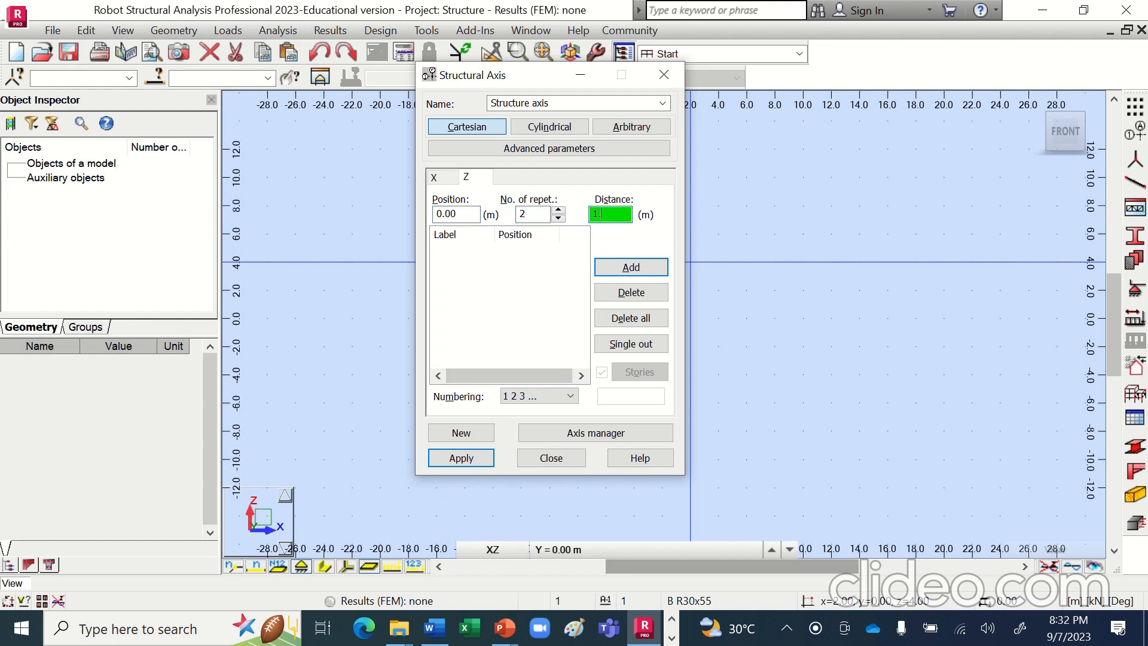
click(643, 273)
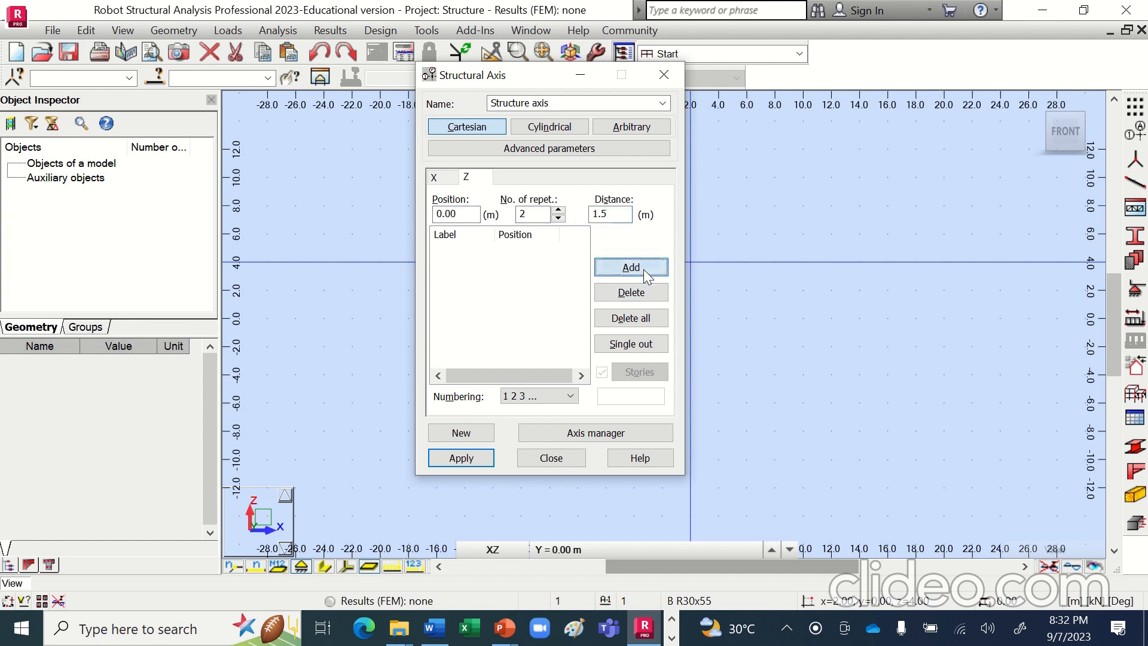
click(473, 458)
click(559, 458)
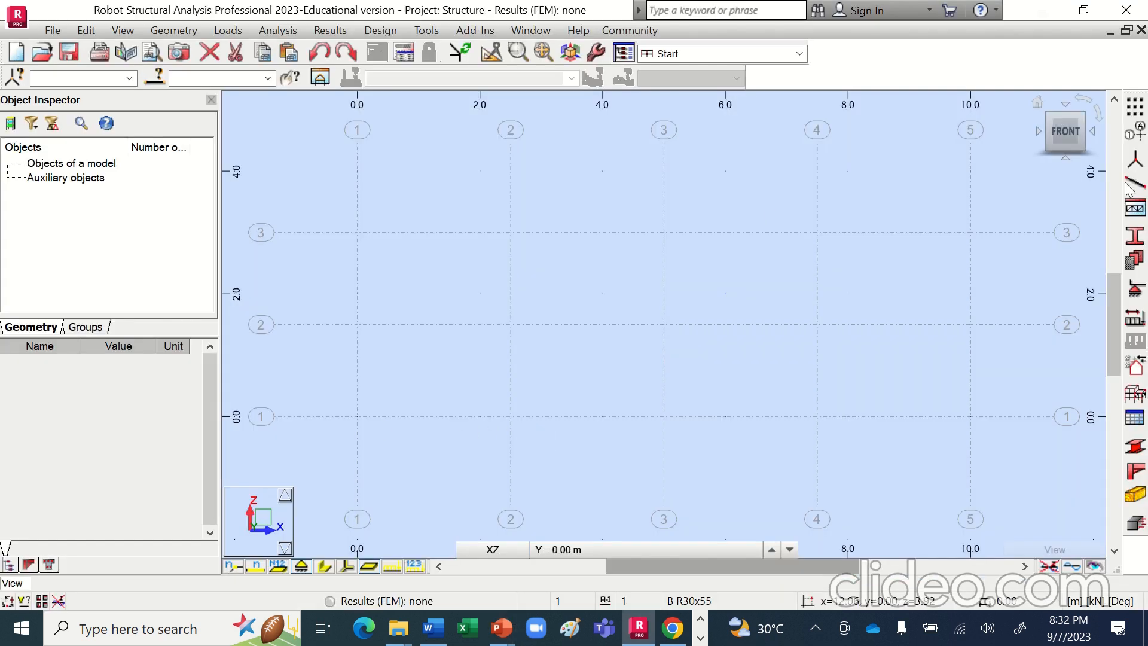
Start defining truss members with Simple member as the member type.
click(1132, 190)
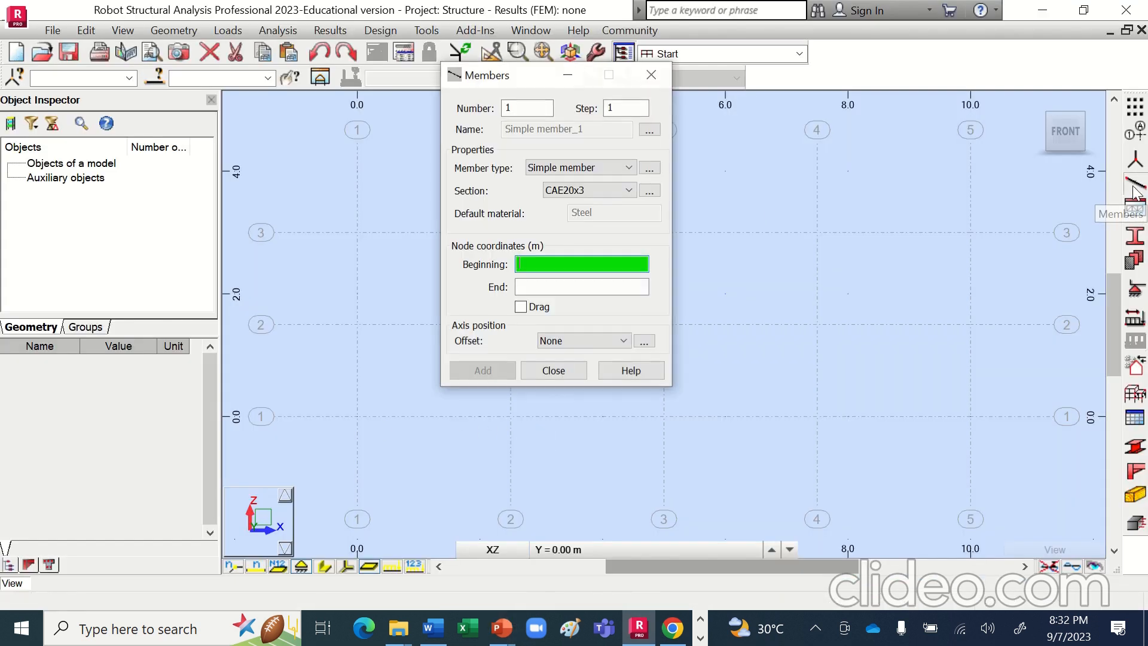
click(622, 168)
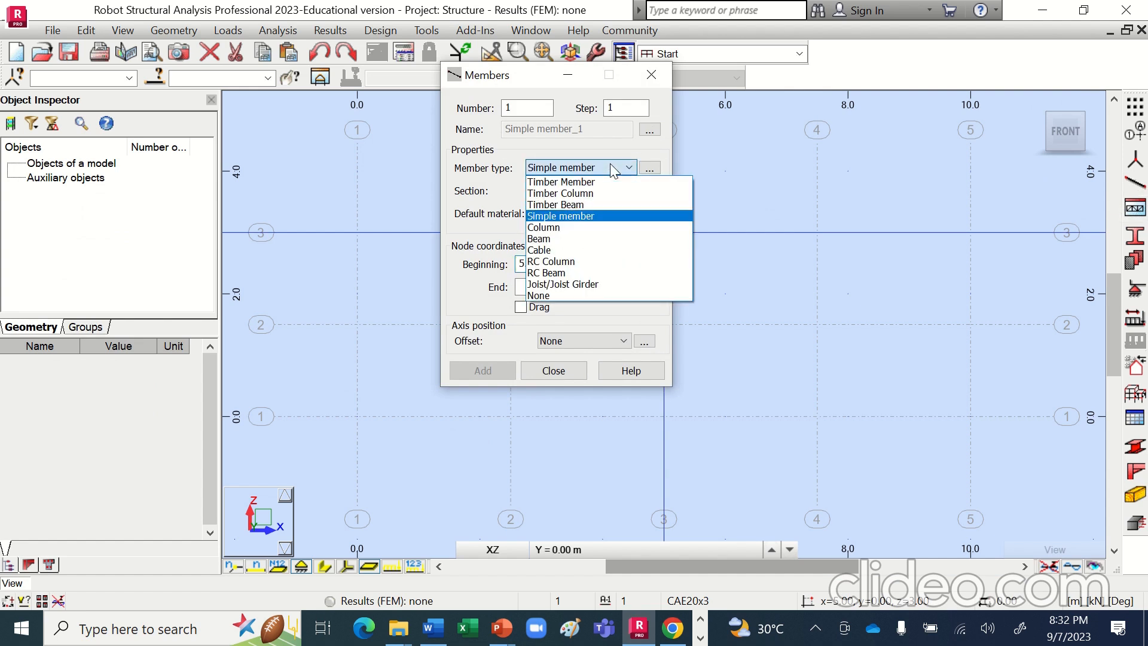
click(561, 216)
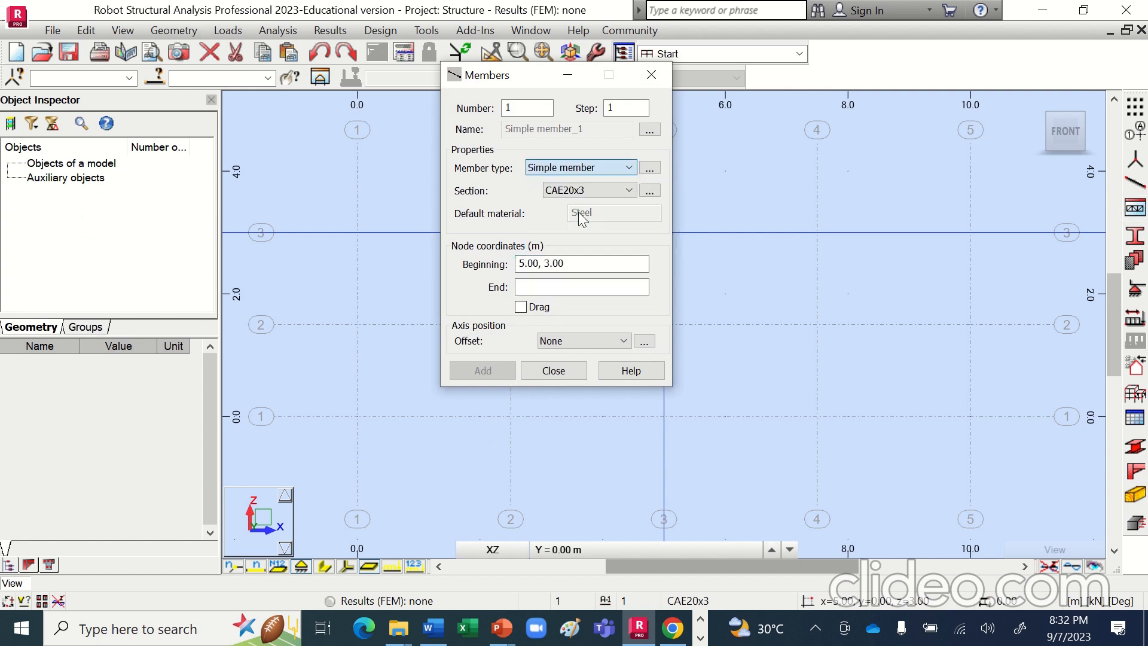
Add the steel section CAE20x3 from the European section database, agreeing to modify the existing section of that name.
click(649, 190)
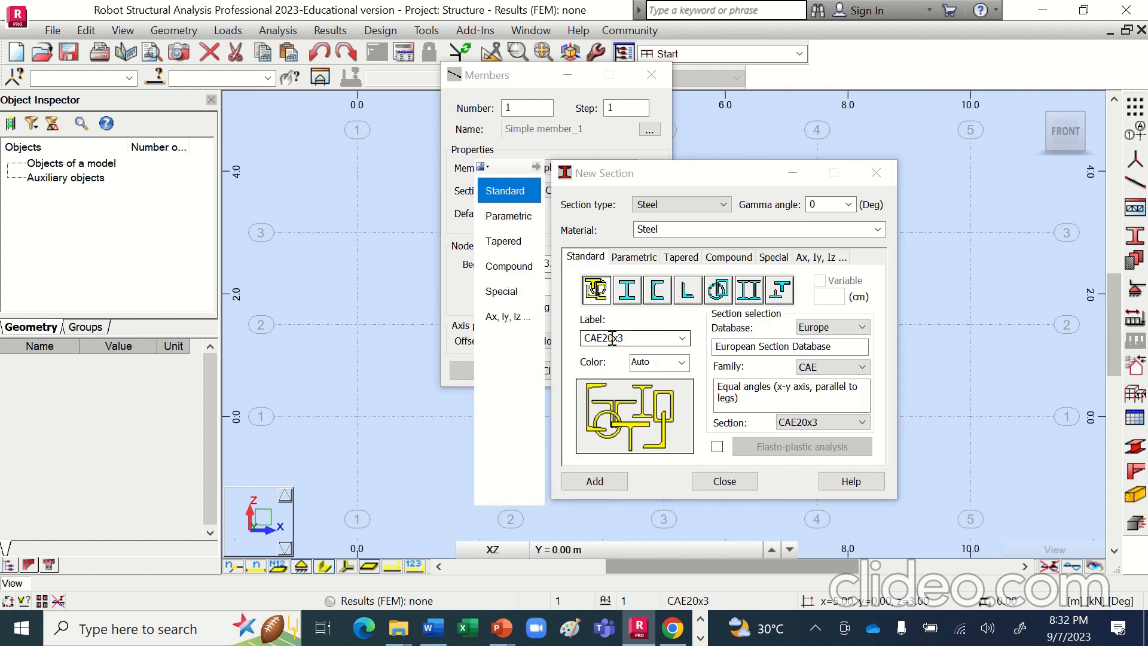
click(683, 338)
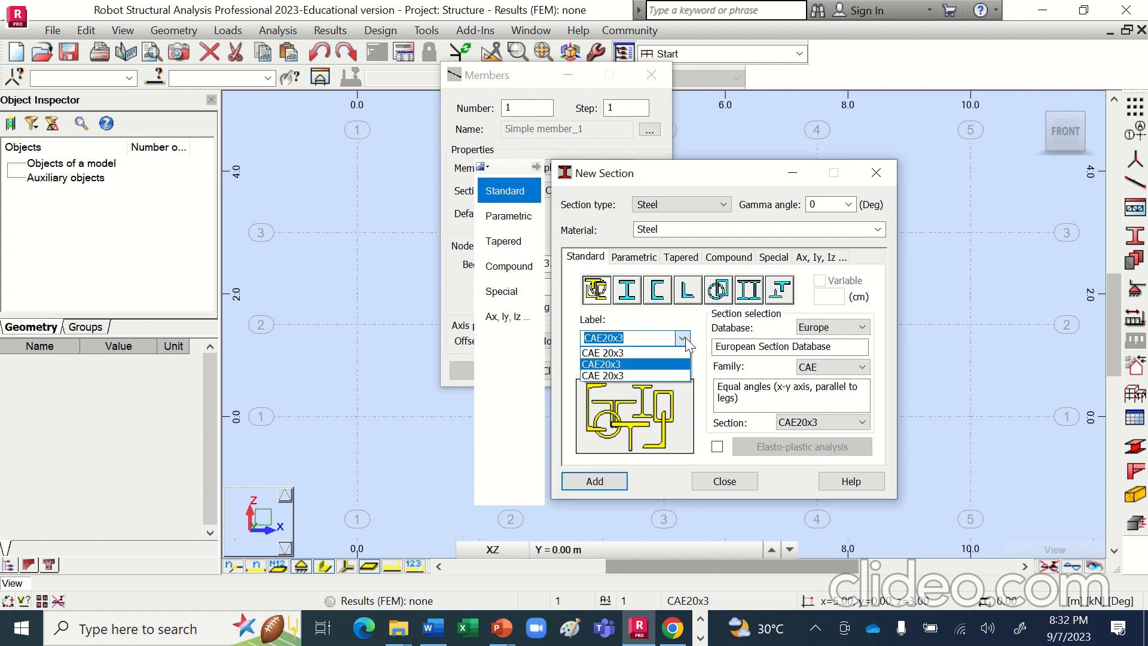
click(626, 363)
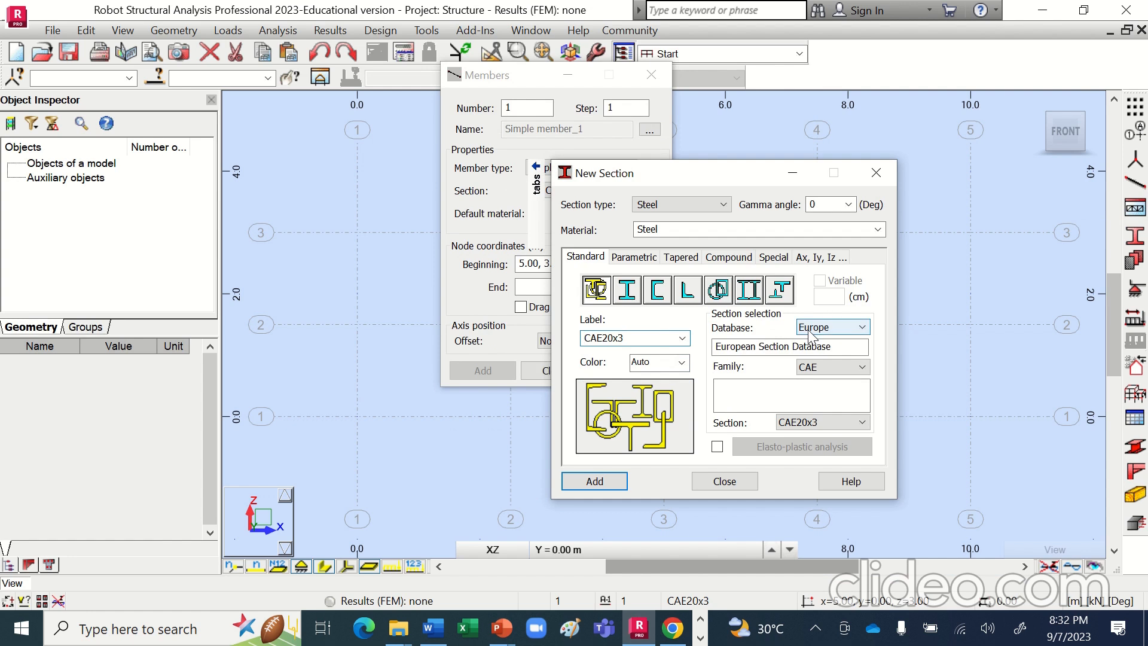
click(595, 481)
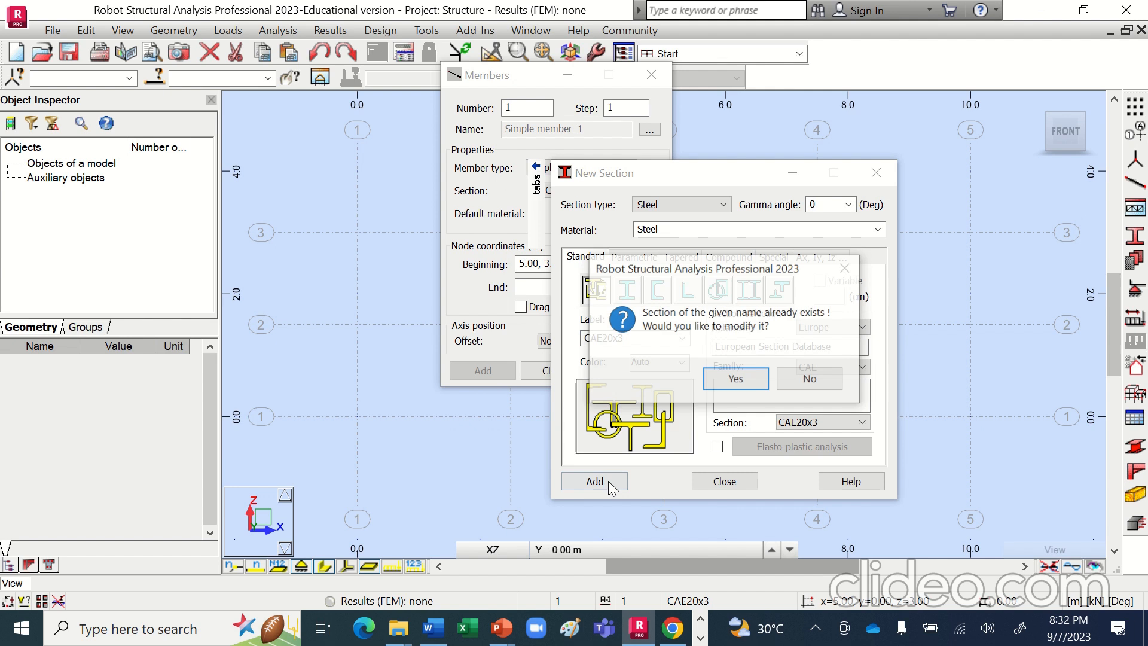
click(742, 389)
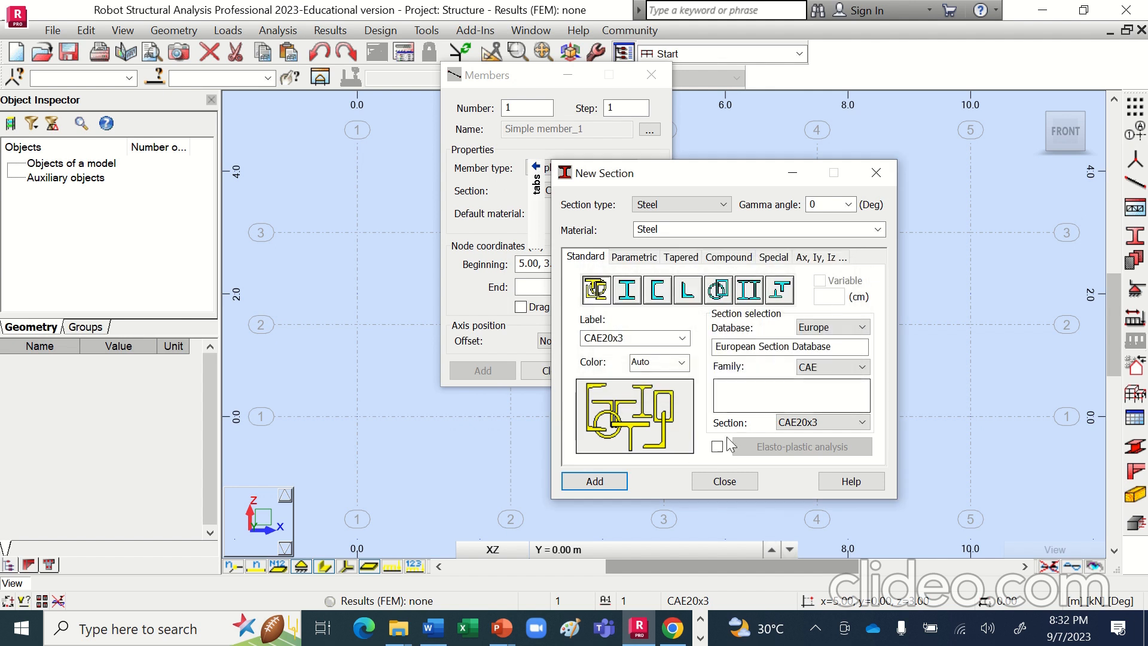
Draw four CAE20x3 bottom chord members along Z = 0 between consecutive axes from X = 0 to 10 m, checking the PowerPoint truss figure.
click(724, 480)
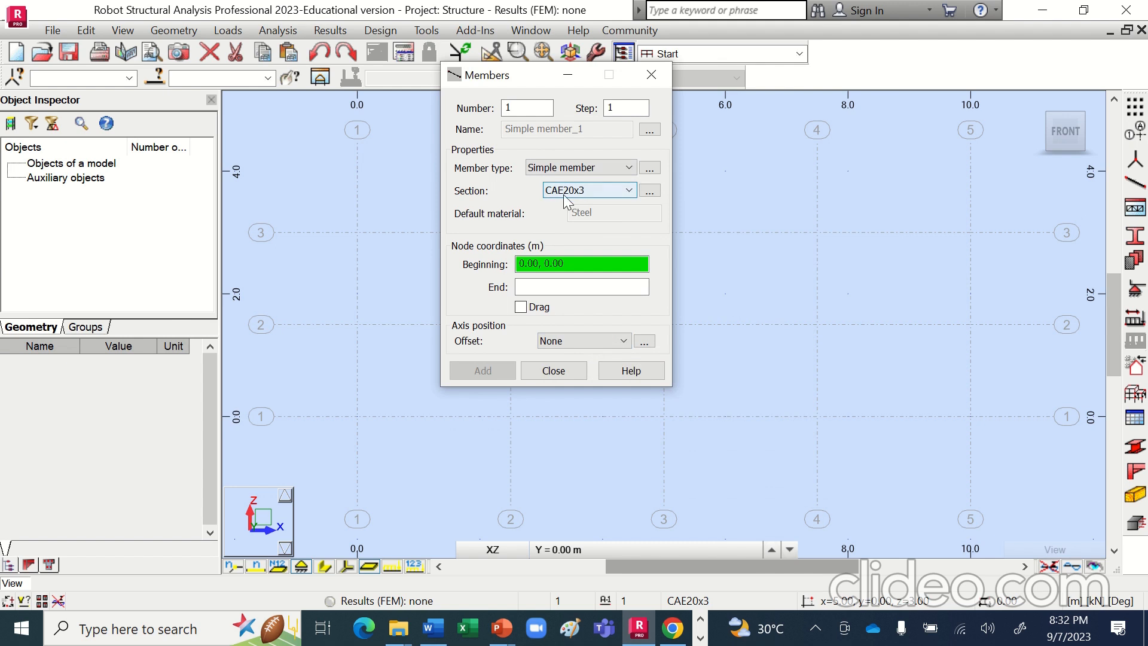
drag(518, 77, 164, 90)
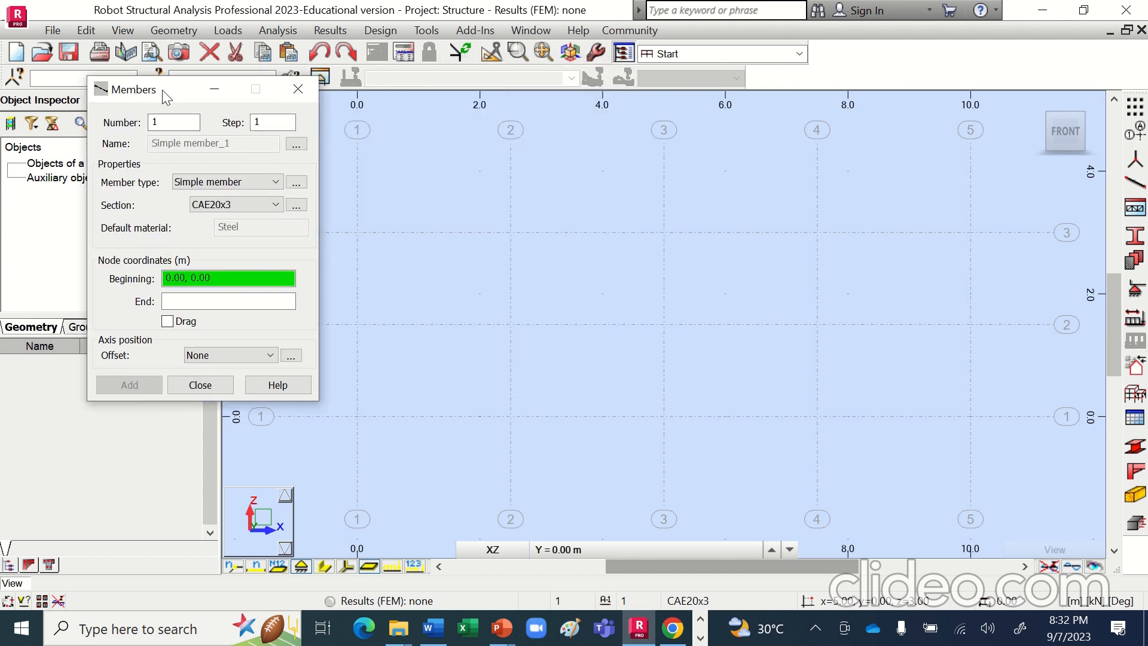
click(358, 416)
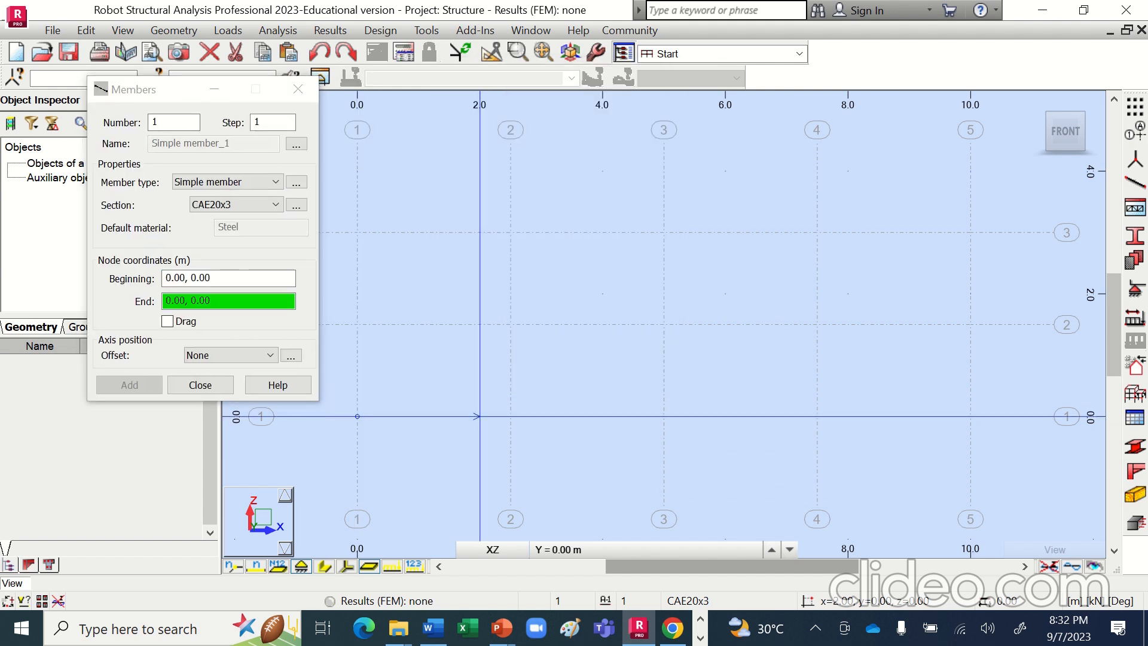
click(510, 416)
key(alt+Tab)
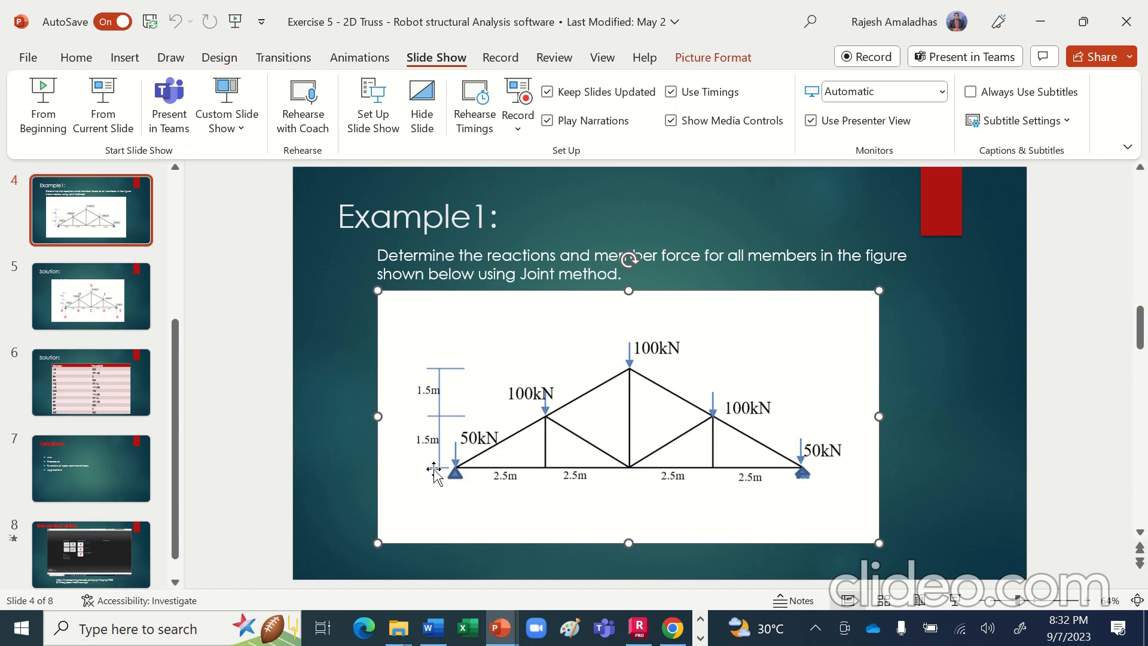
key(alt+Tab)
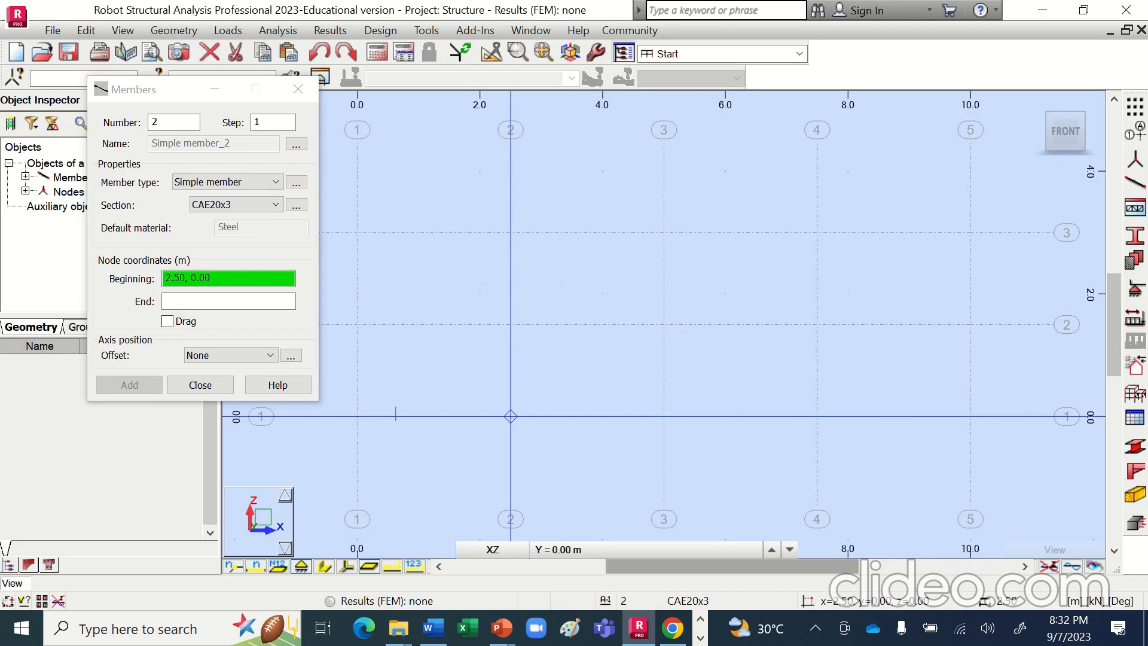
click(511, 416)
click(664, 417)
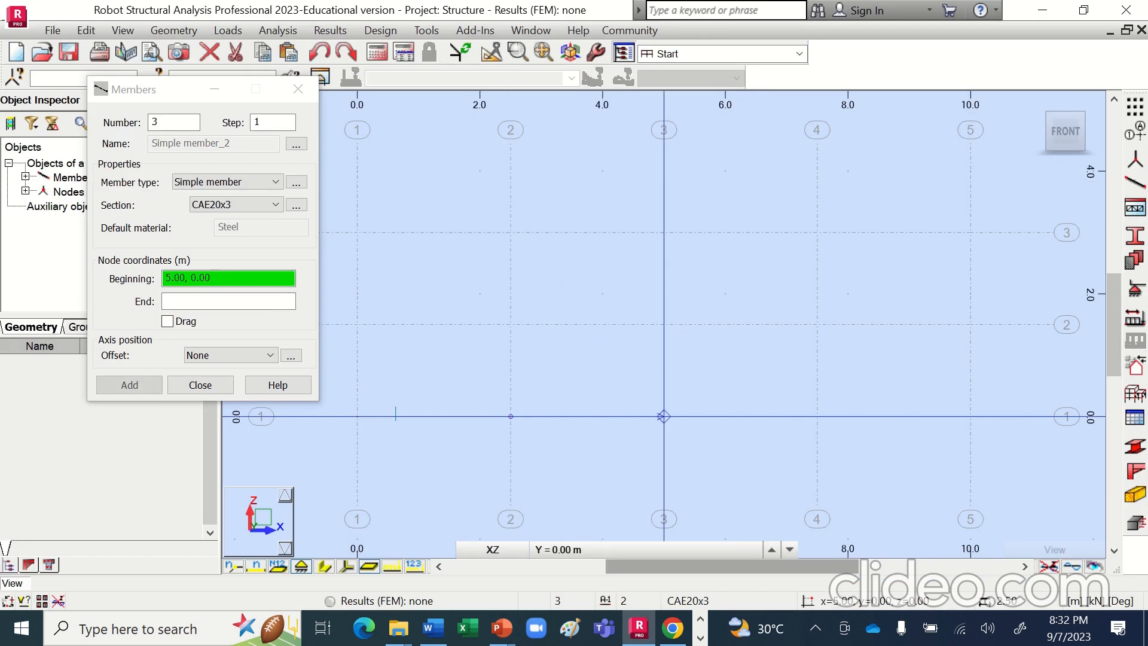
click(817, 416)
click(817, 416)
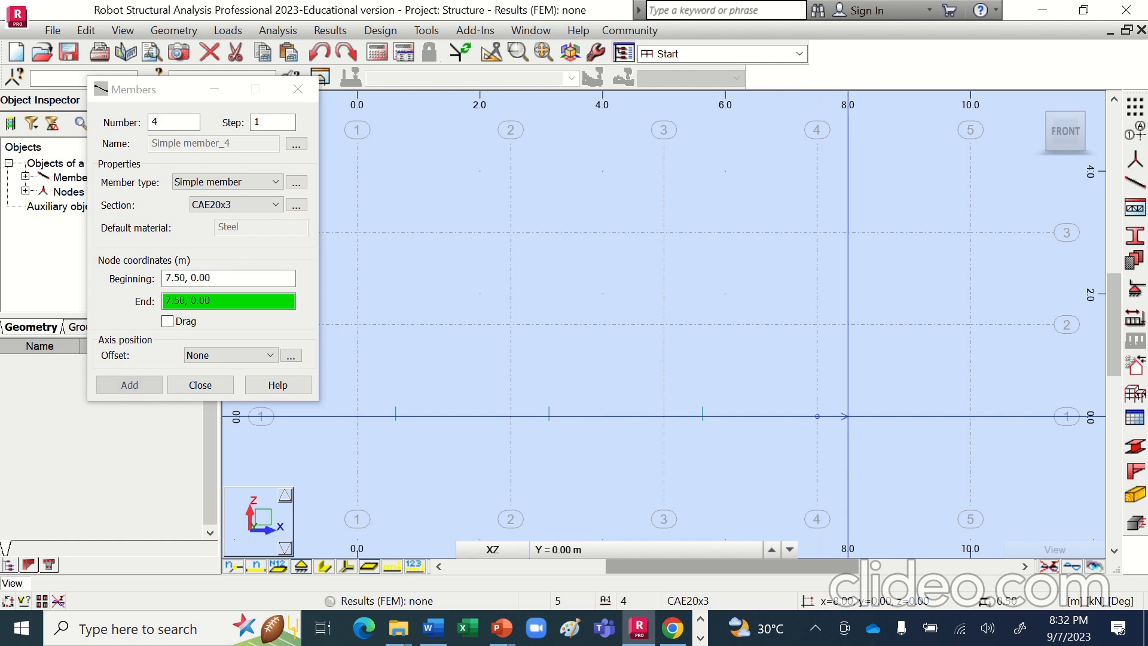
click(971, 416)
Following the PowerPoint figure, draw the four top chord members through (0, 0), (2.5, 1.5), (5, 3), (7.5, 1.5) and (10, 0).
key(alt+Tab)
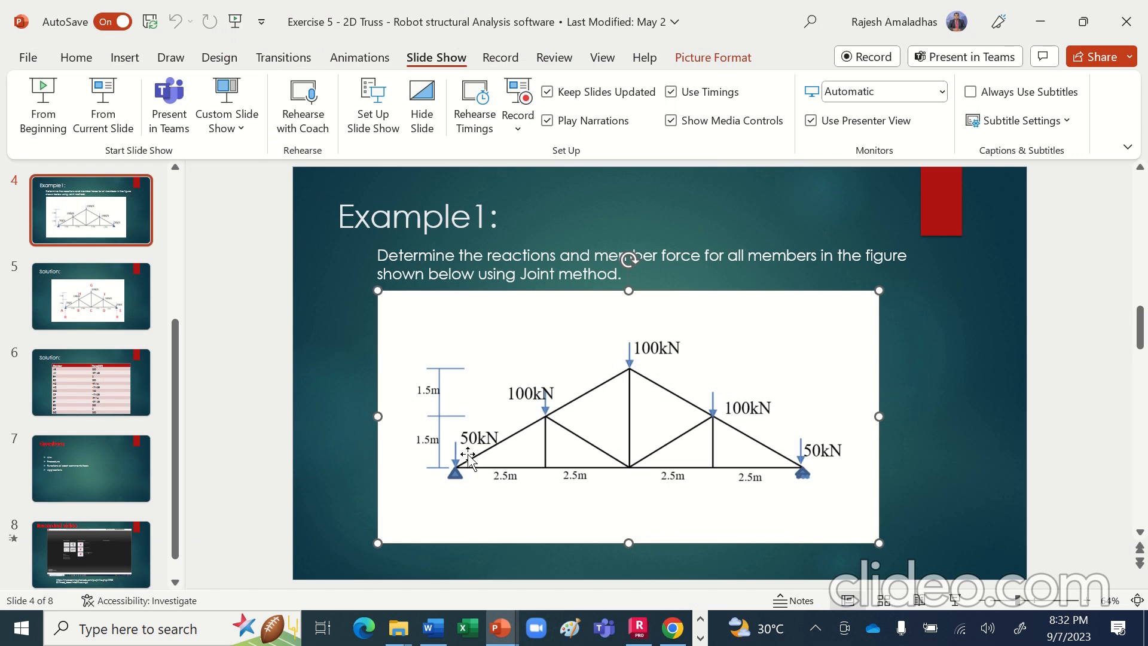
key(alt+Tab)
key(alt+Tab)
key(alt+Tab)
click(357, 416)
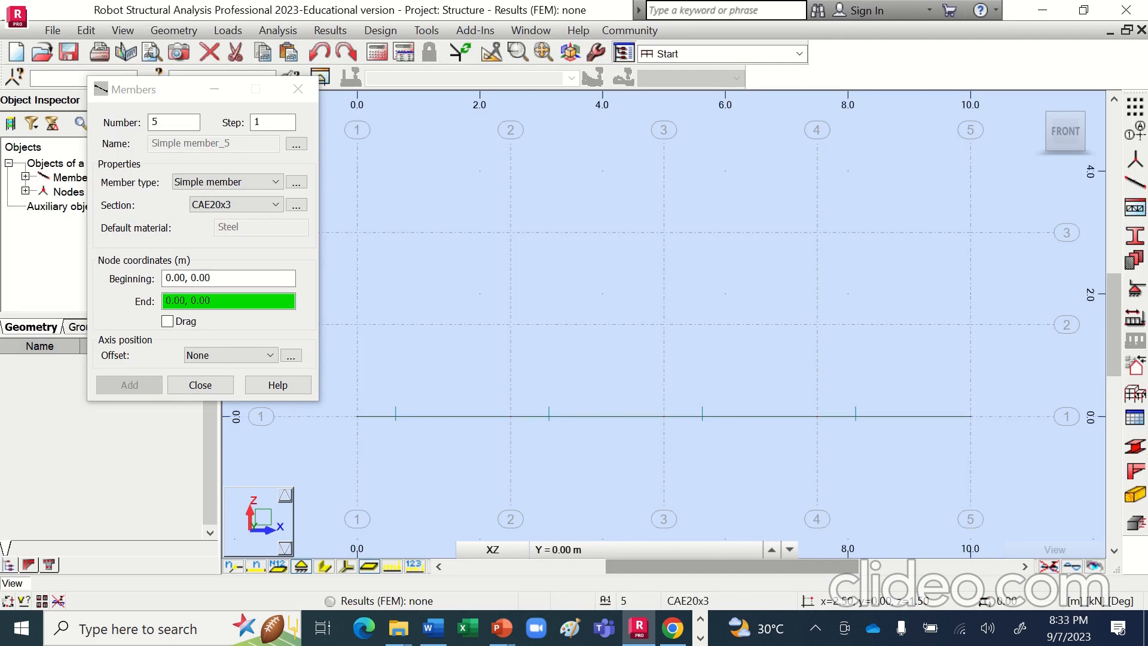
click(511, 324)
click(511, 325)
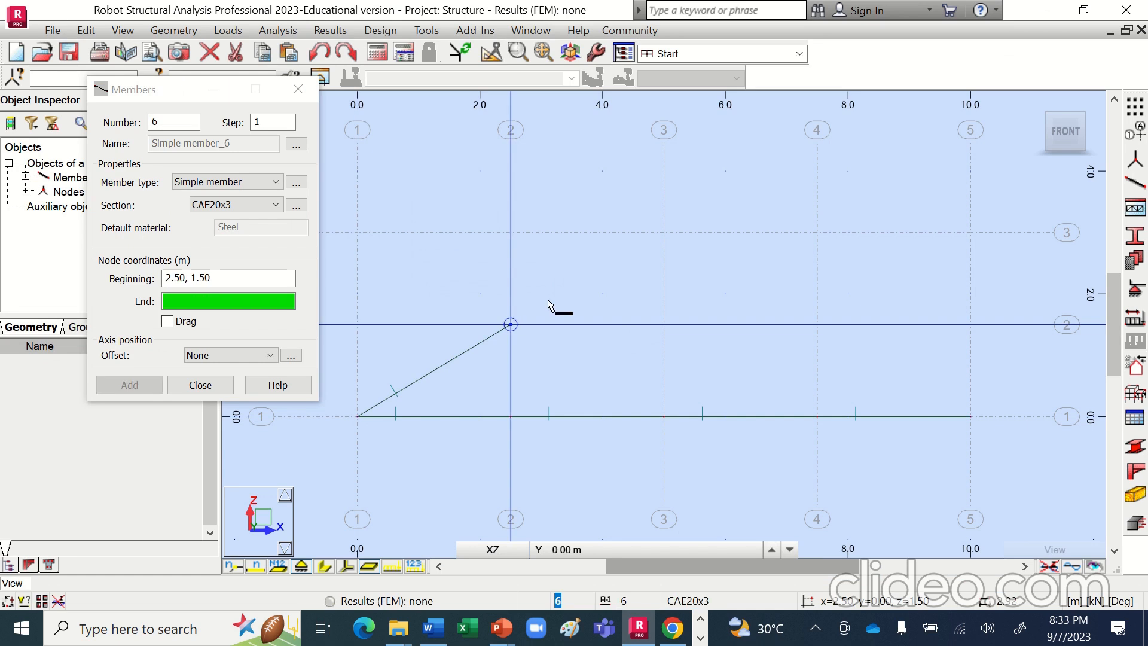
click(664, 232)
click(664, 232)
click(817, 325)
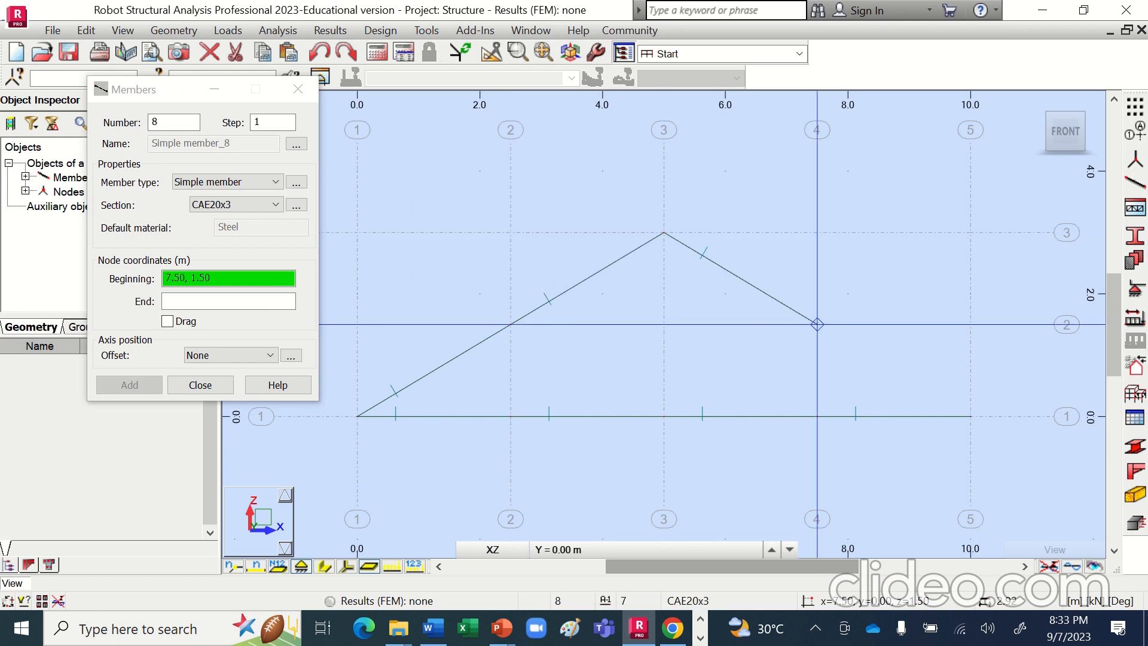
click(817, 325)
click(971, 416)
Draw three vertical members from the top chord nodes down to the bottom chord at X = 2.5, 5 and 7.5 m.
key(alt+Tab)
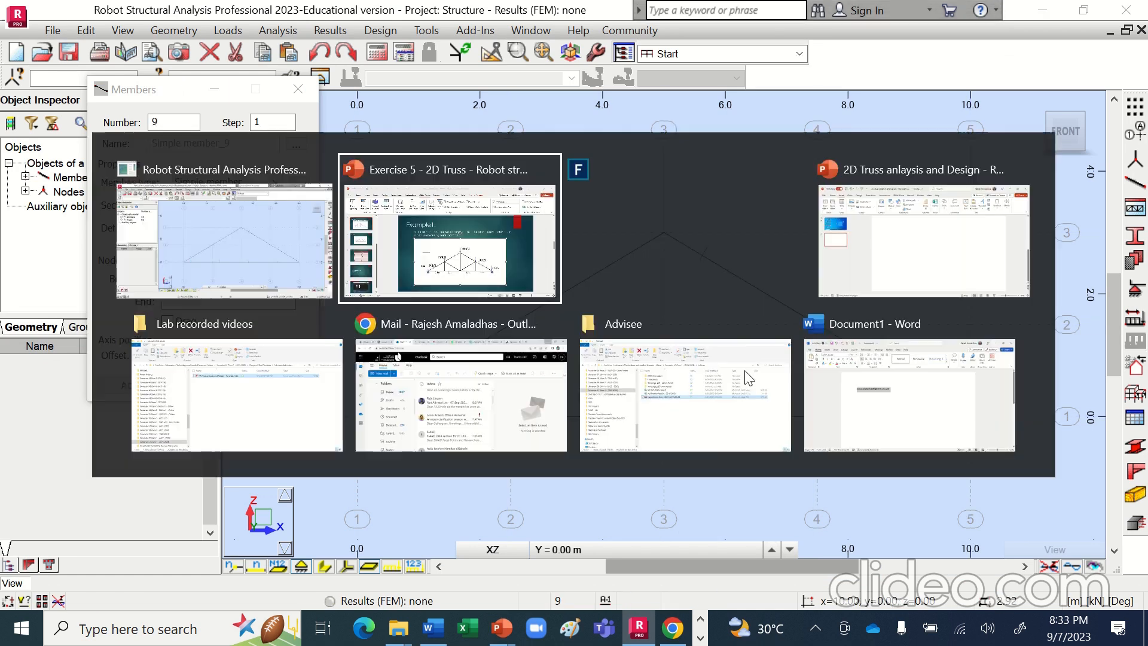
key(alt+Tab)
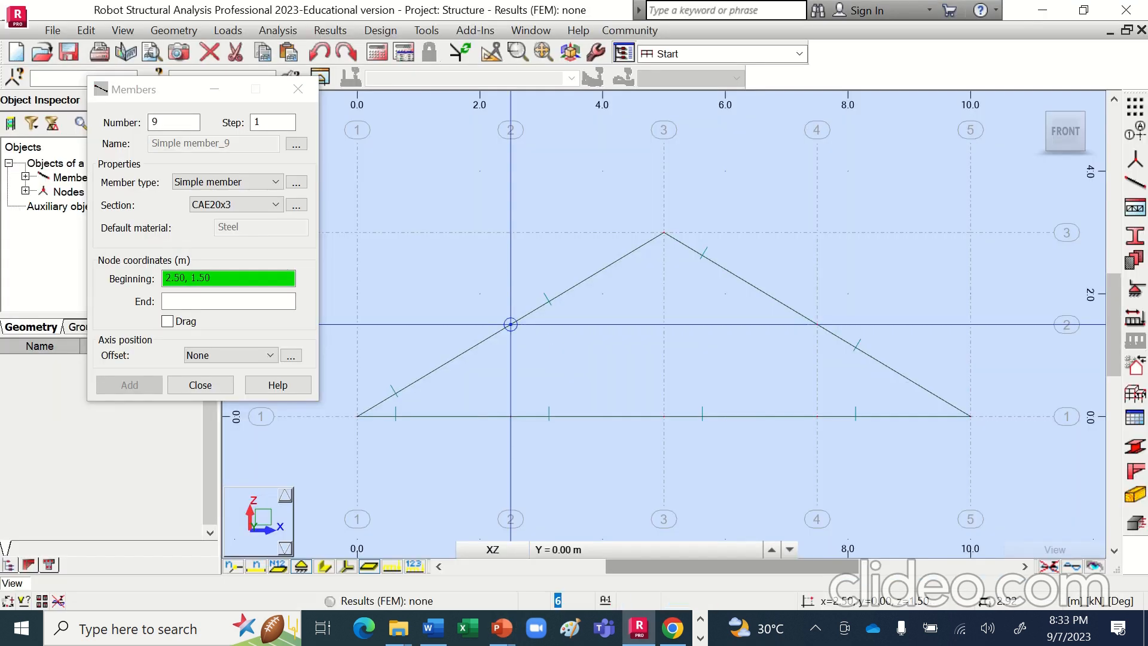
click(510, 325)
click(510, 416)
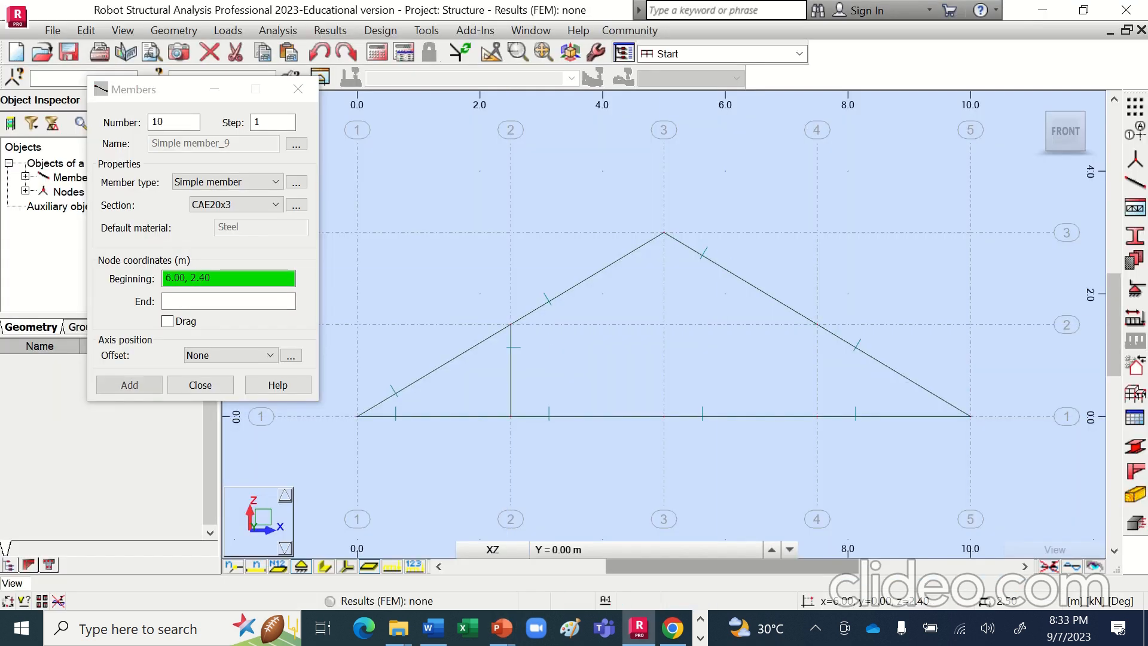
click(664, 232)
click(664, 417)
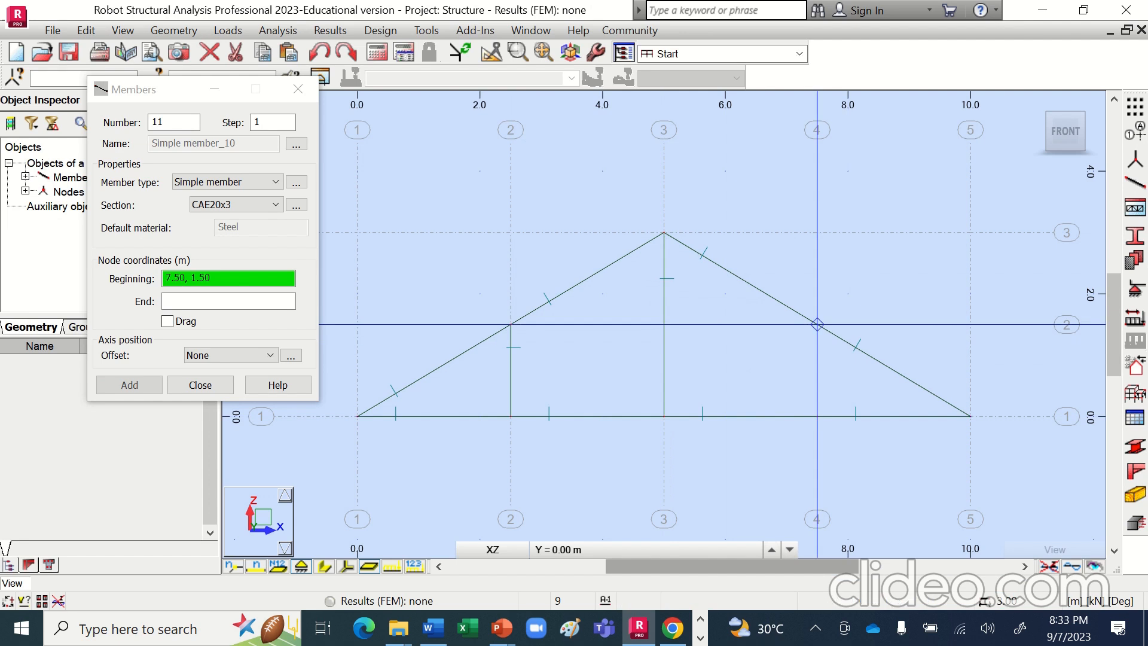
click(818, 325)
click(818, 416)
Draw the two diagonals joining (2.5, 1.5) and (7.5, 1.5) to (5, 0), compare with the PowerPoint figure, and finish defining members.
key(alt+Tab)
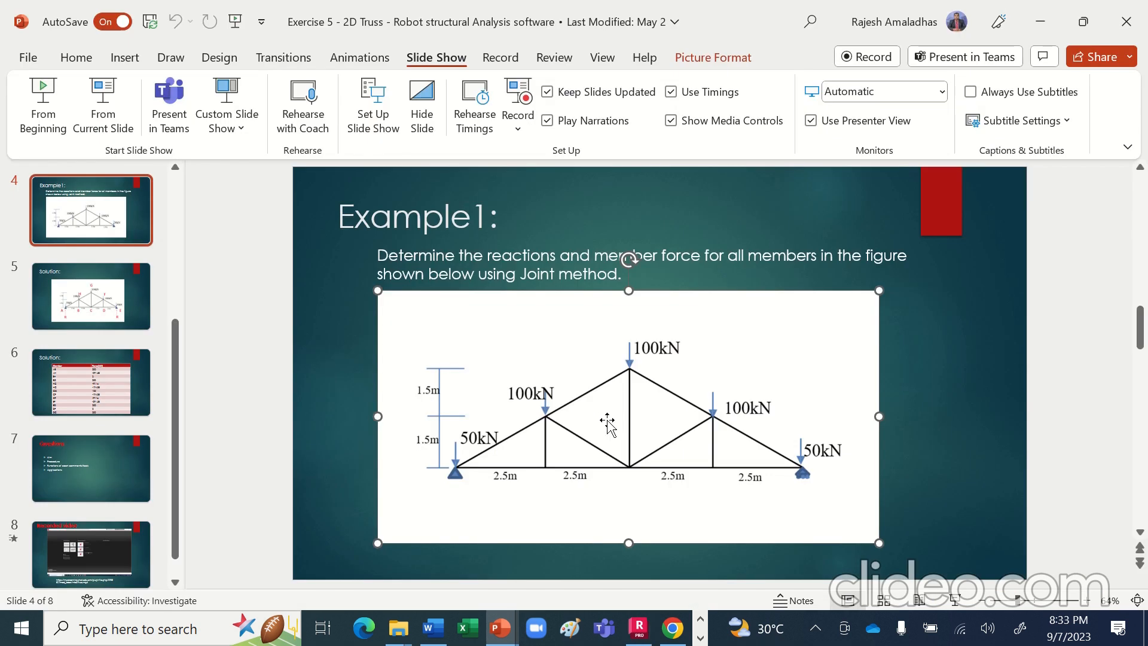
key(alt+Tab)
click(510, 325)
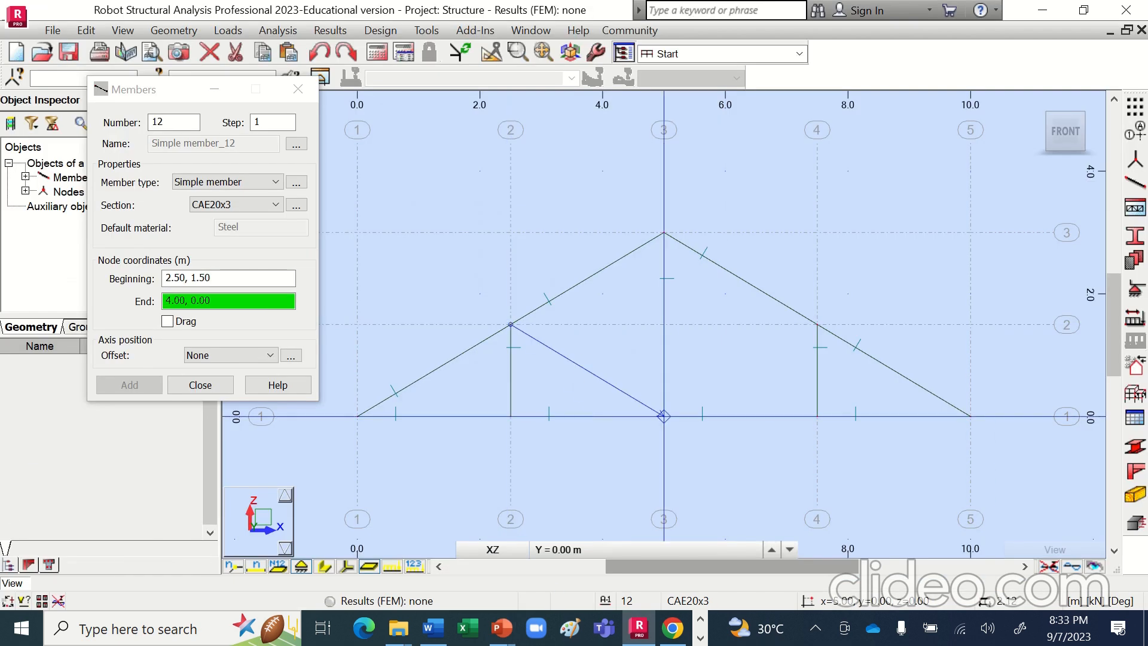
click(664, 416)
click(663, 416)
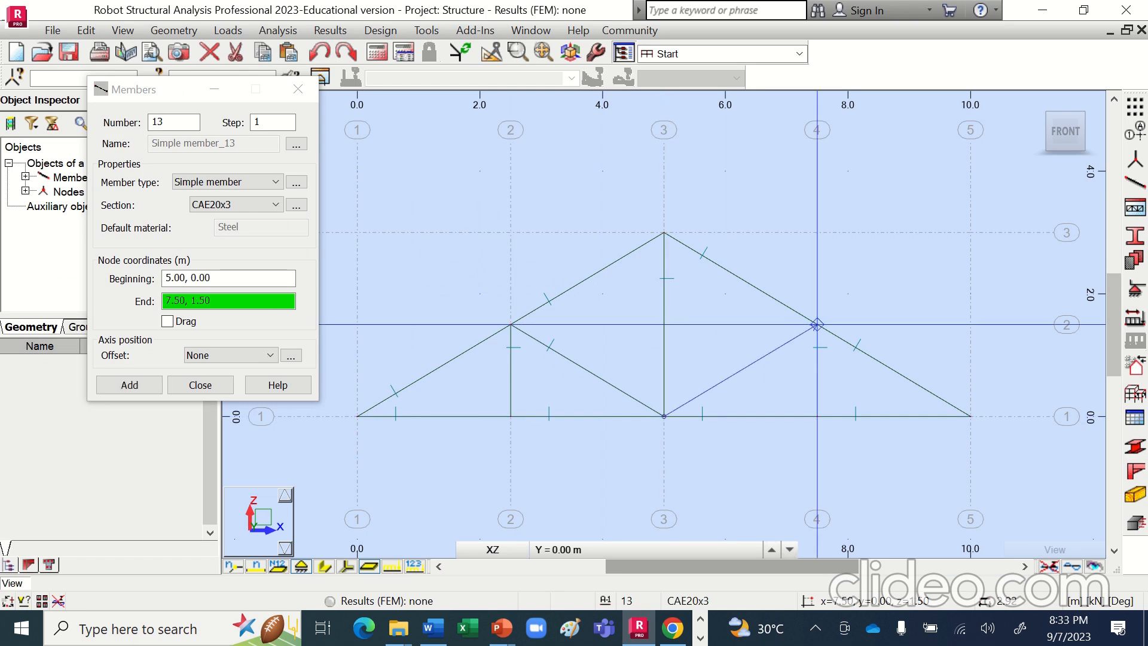
click(817, 324)
key(alt+Tab)
key(alt+Tab)
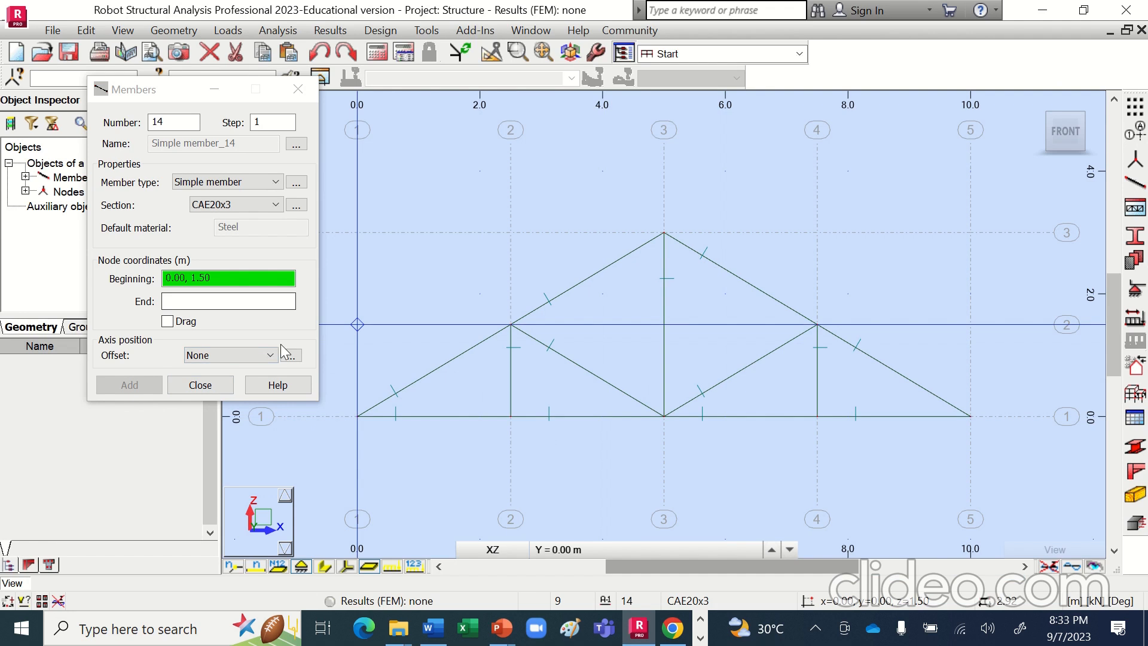
click(201, 385)
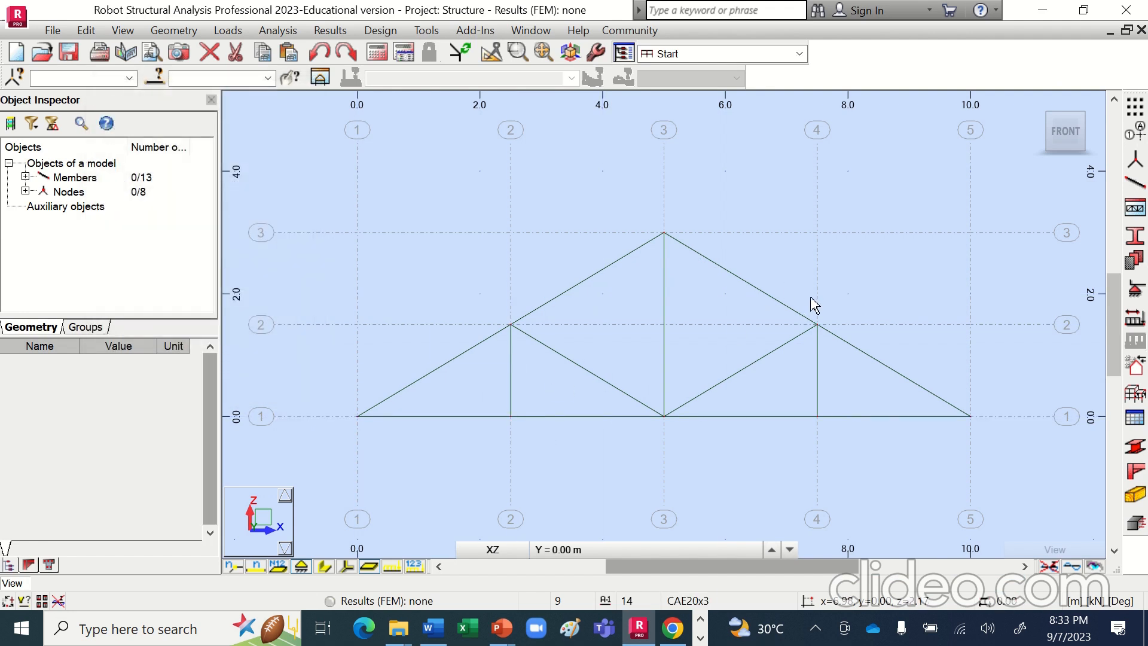
Assign a Pinned support at node (0, 0) and a Roller support at node (10, 0), as in the PowerPoint figure.
click(1134, 291)
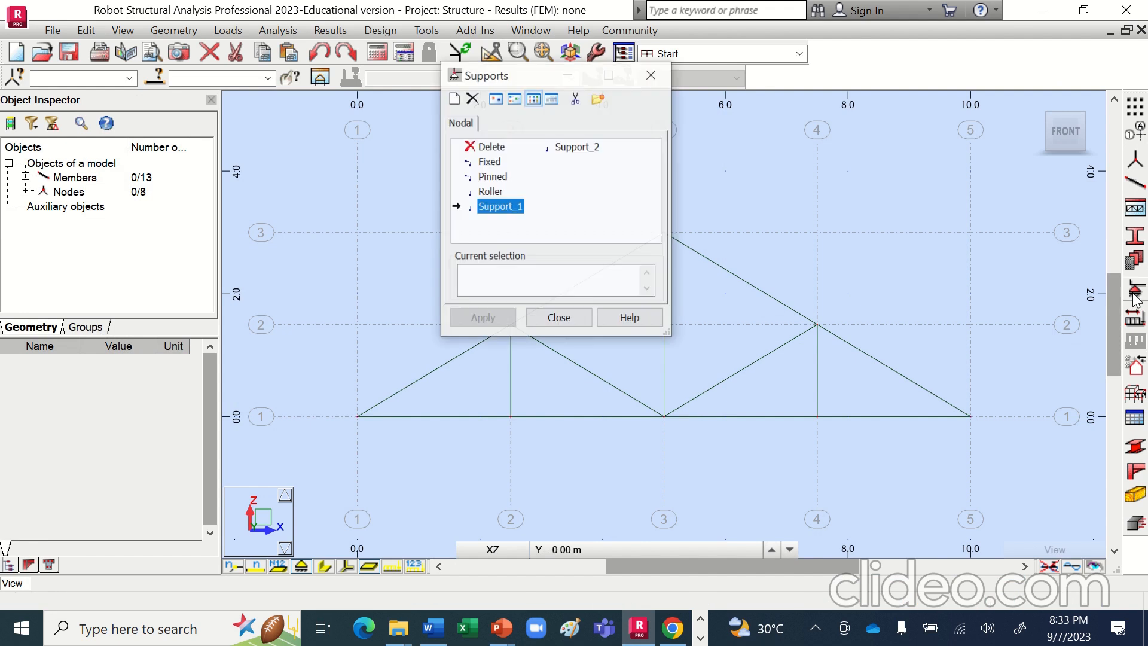
key(alt+Tab)
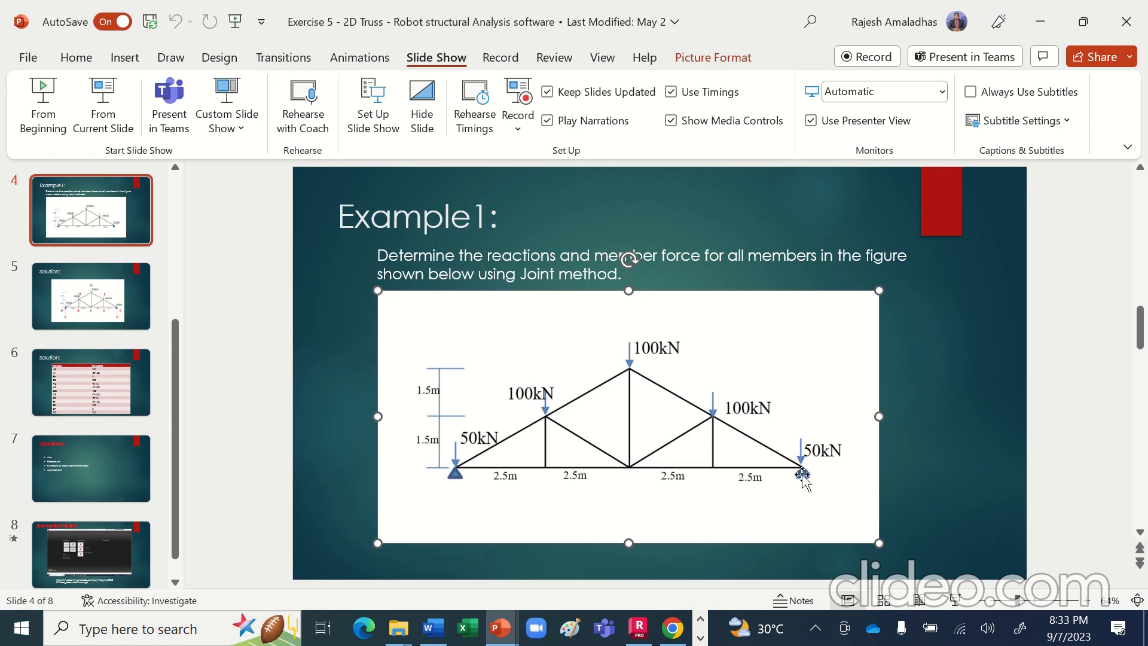
key(alt+Tab)
click(497, 177)
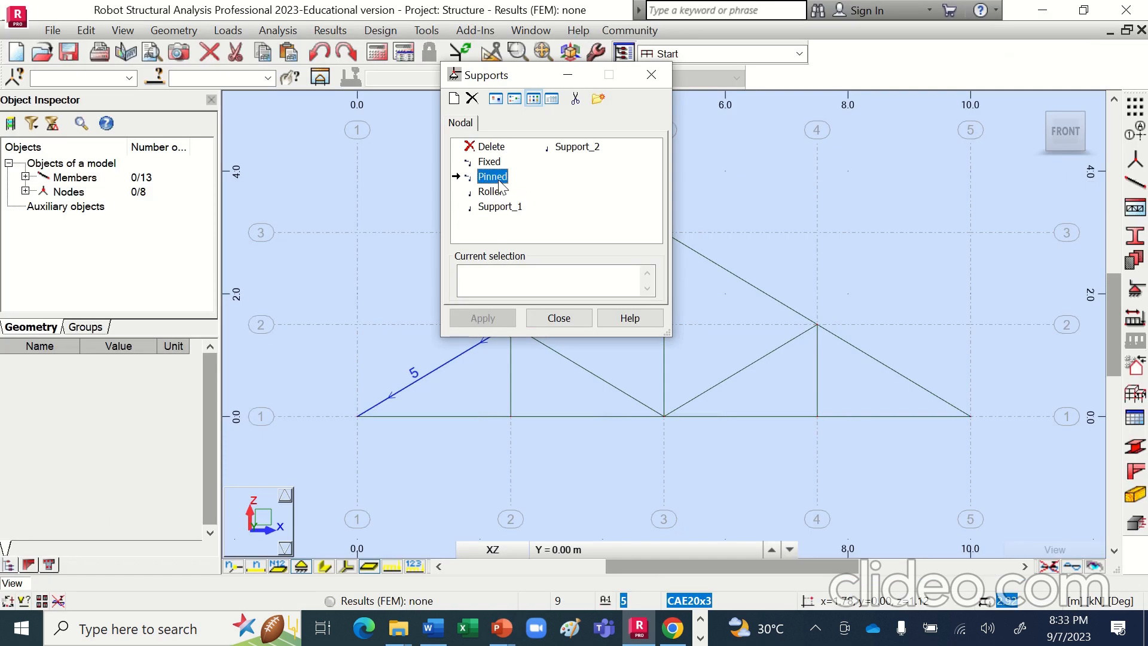
click(358, 416)
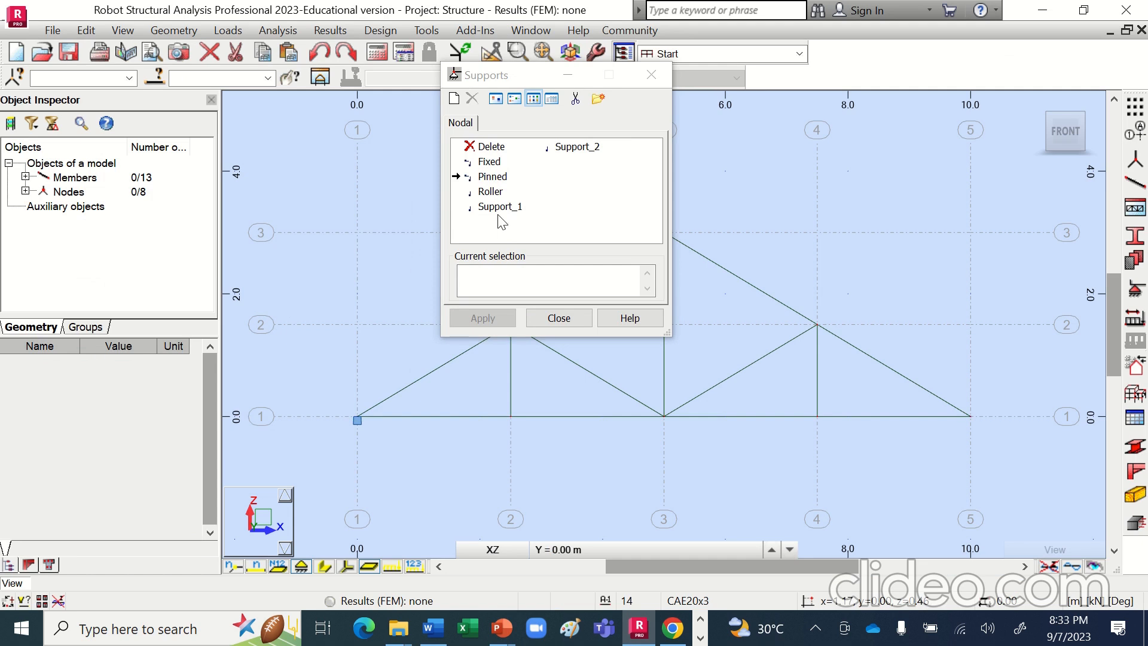
click(495, 193)
click(971, 416)
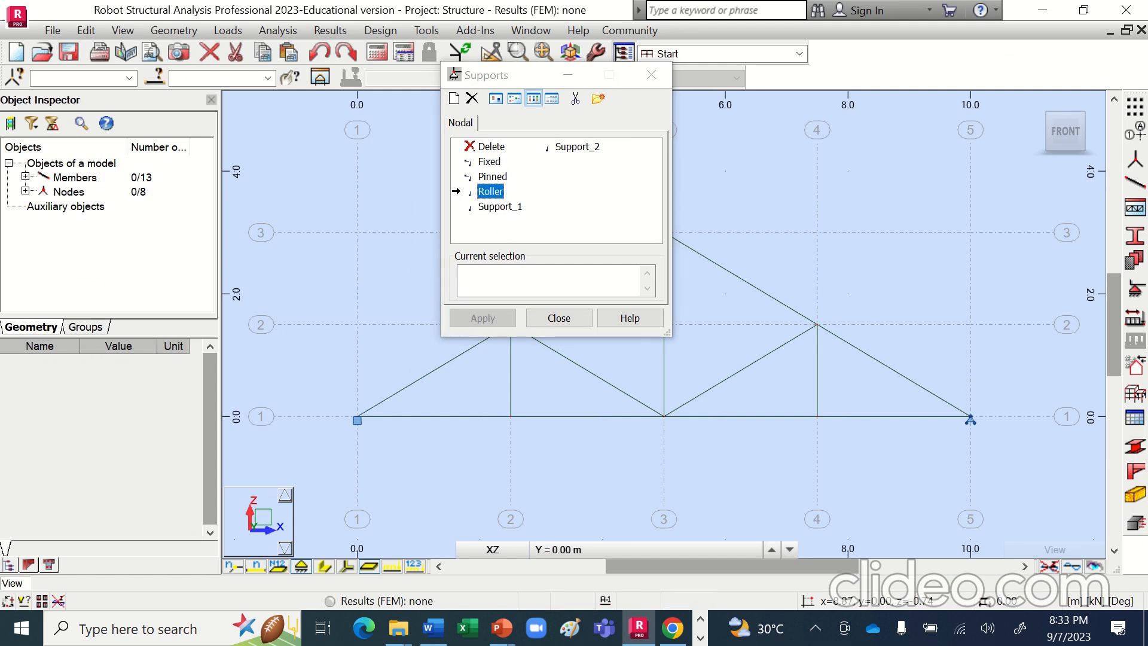
click(585, 323)
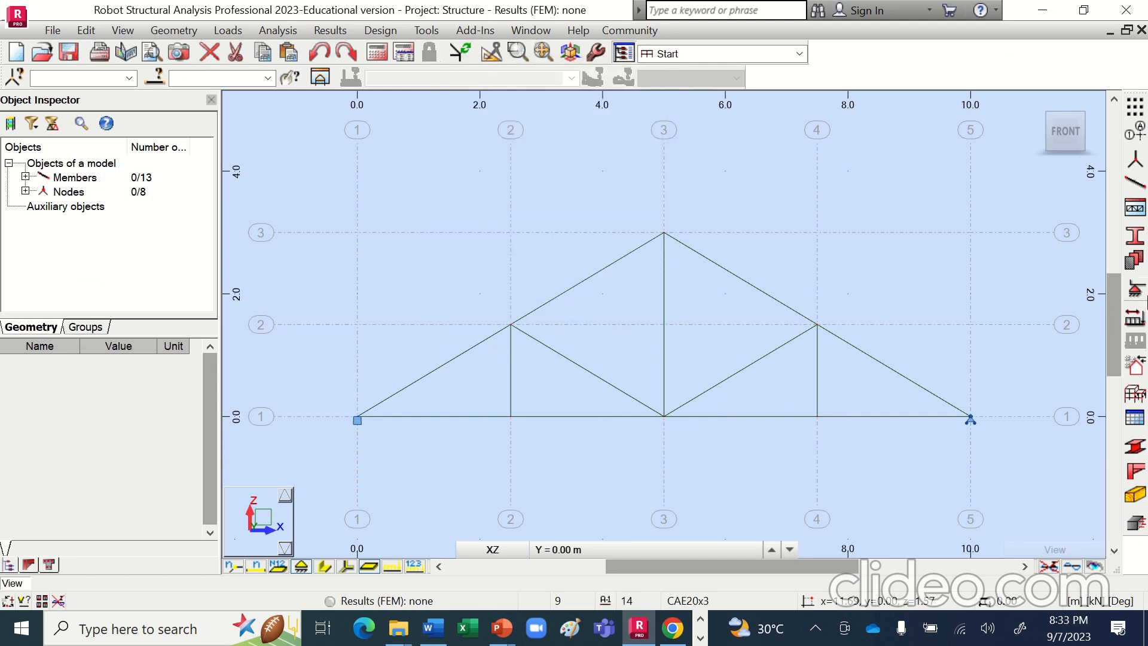
Check the loads in the PowerPoint figure and add load case LL1 with live nature and Category A subnature.
key(alt+Tab)
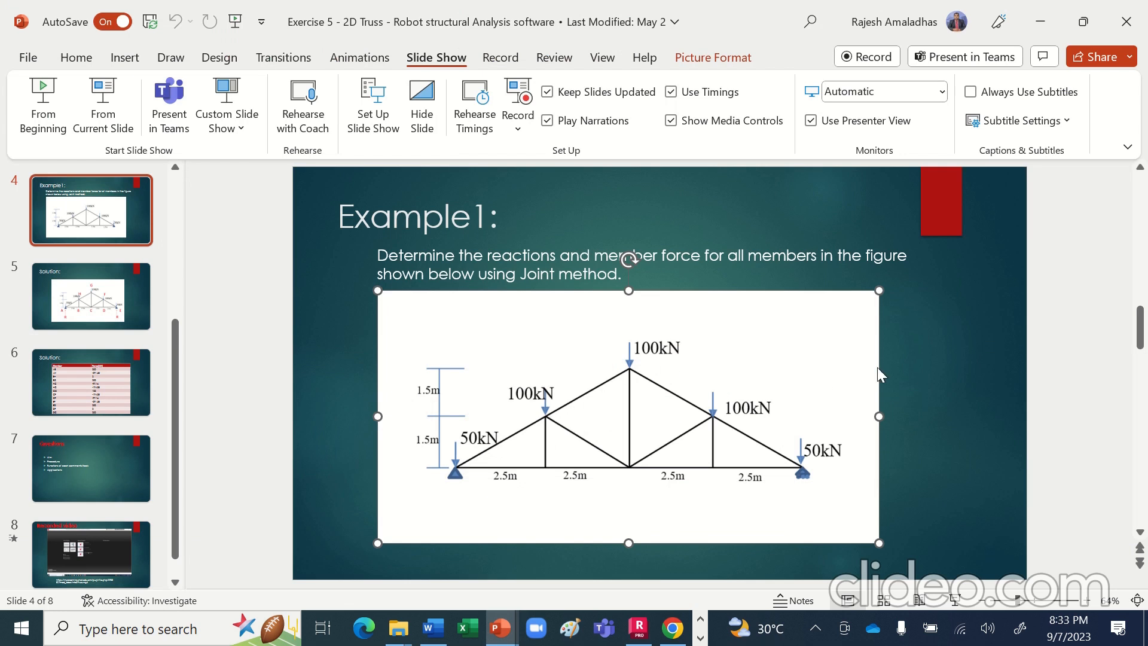
key(alt+Tab)
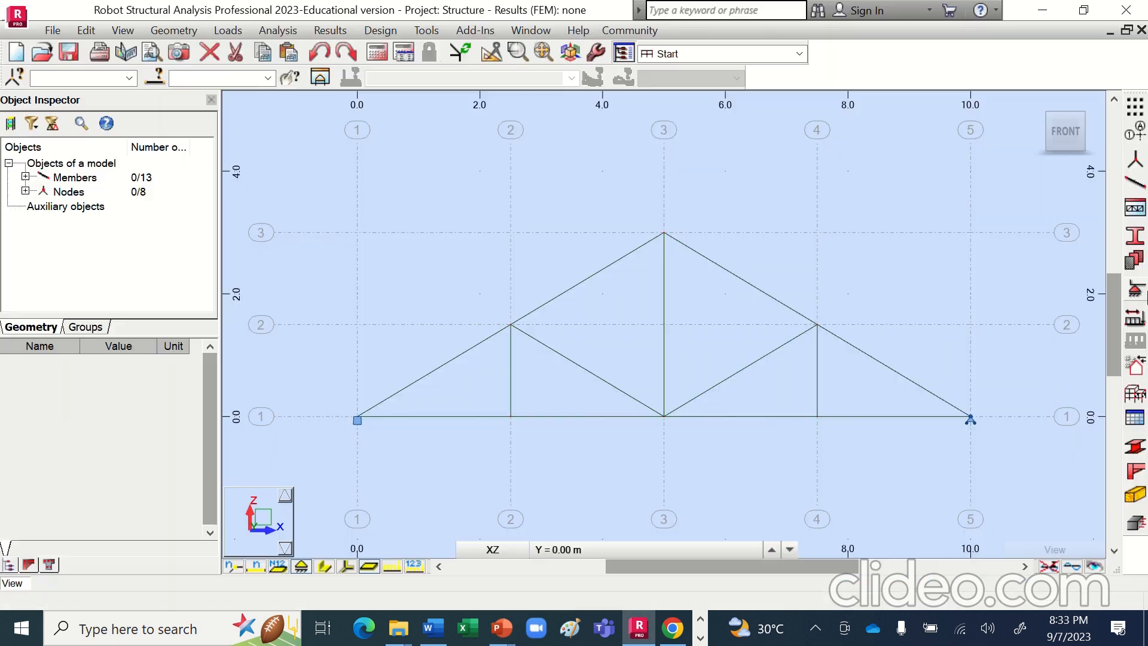
click(1136, 319)
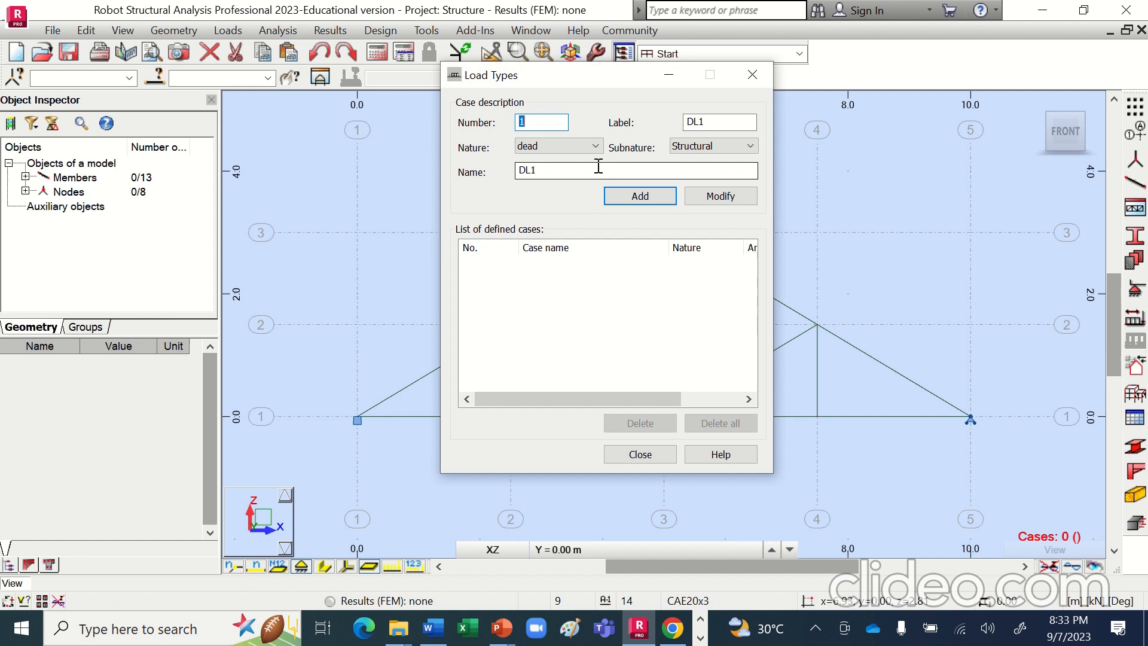
click(595, 146)
click(583, 174)
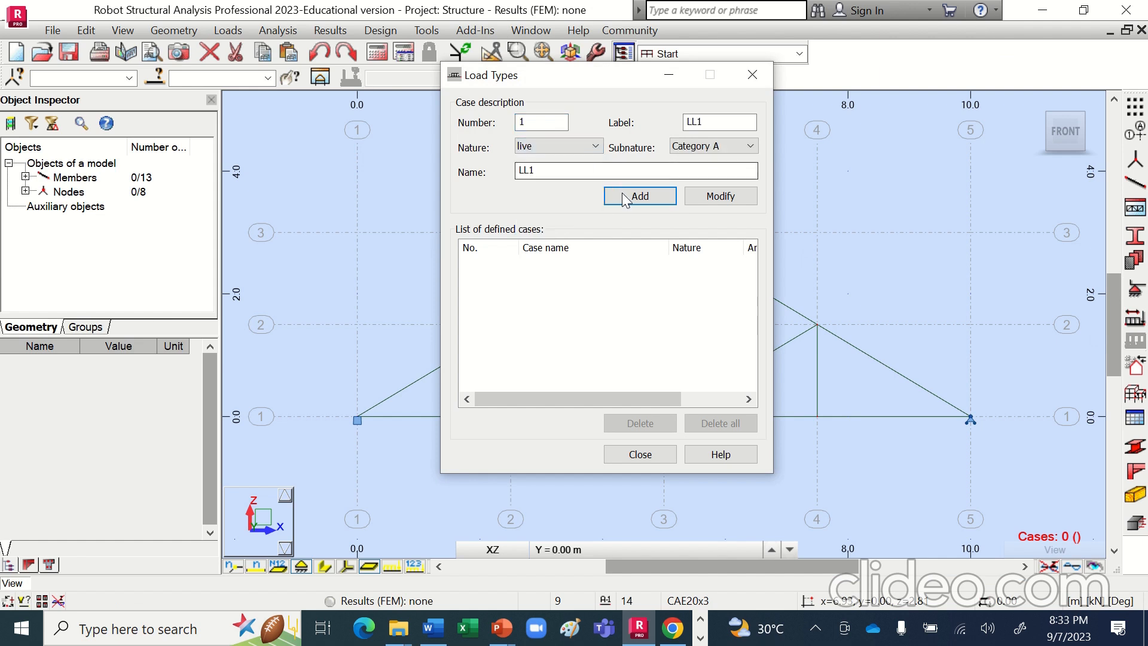
key(Return)
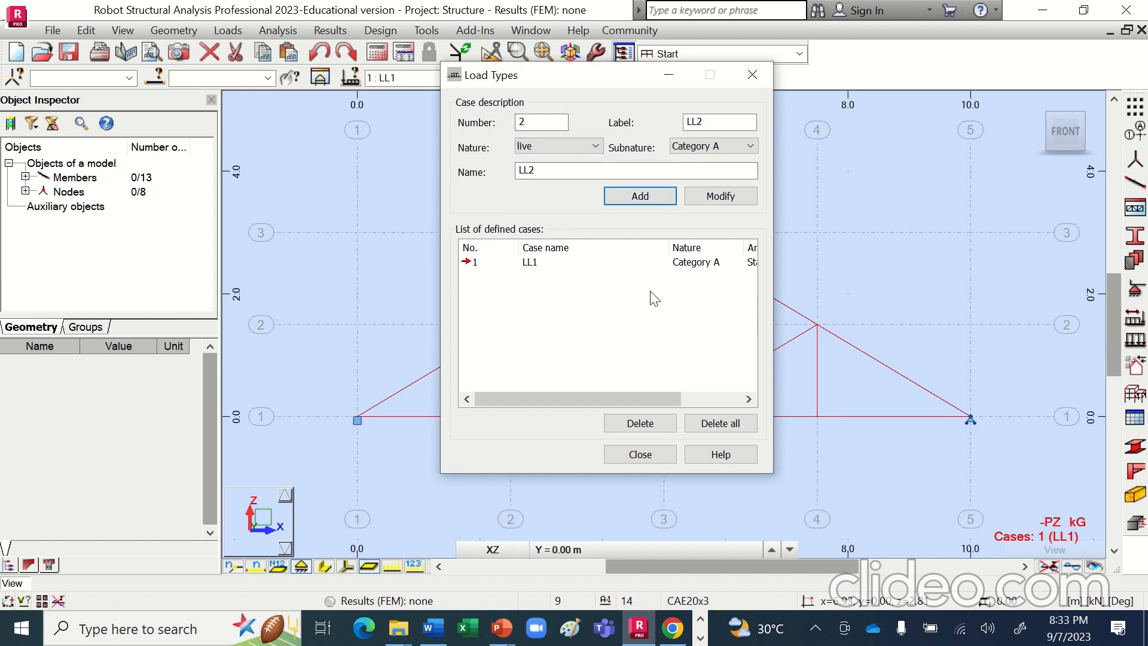
click(644, 462)
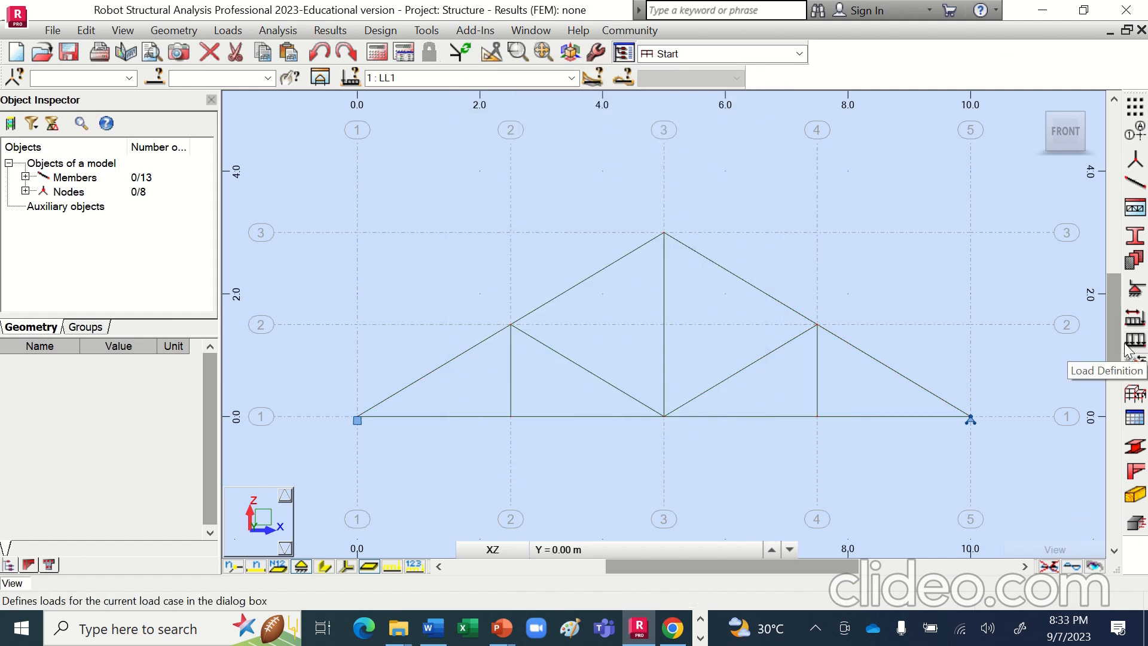
Define a nodal force of -100 kN in Z for case LL1, checking the loads in the PowerPoint figure.
click(1134, 340)
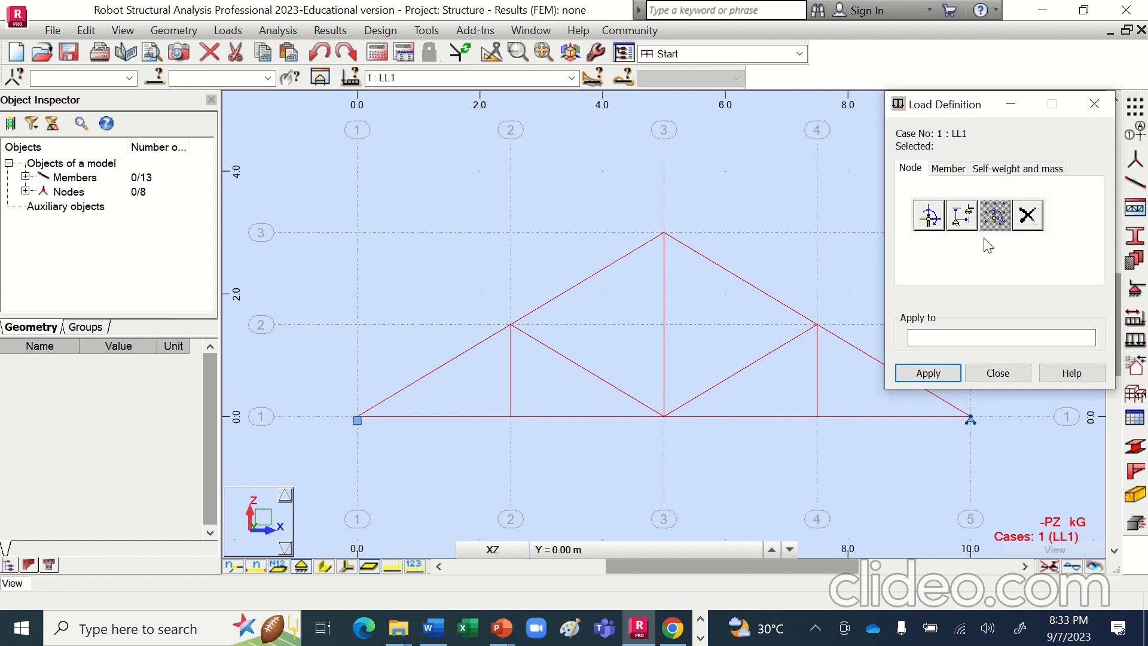
click(931, 222)
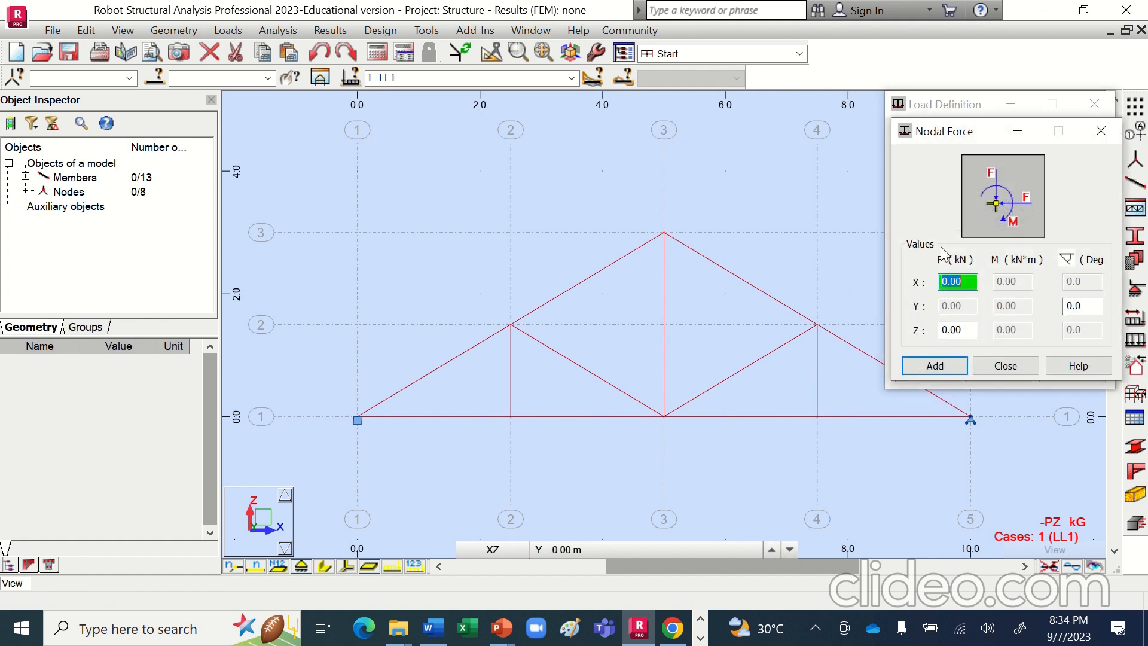
click(960, 330)
click(501, 628)
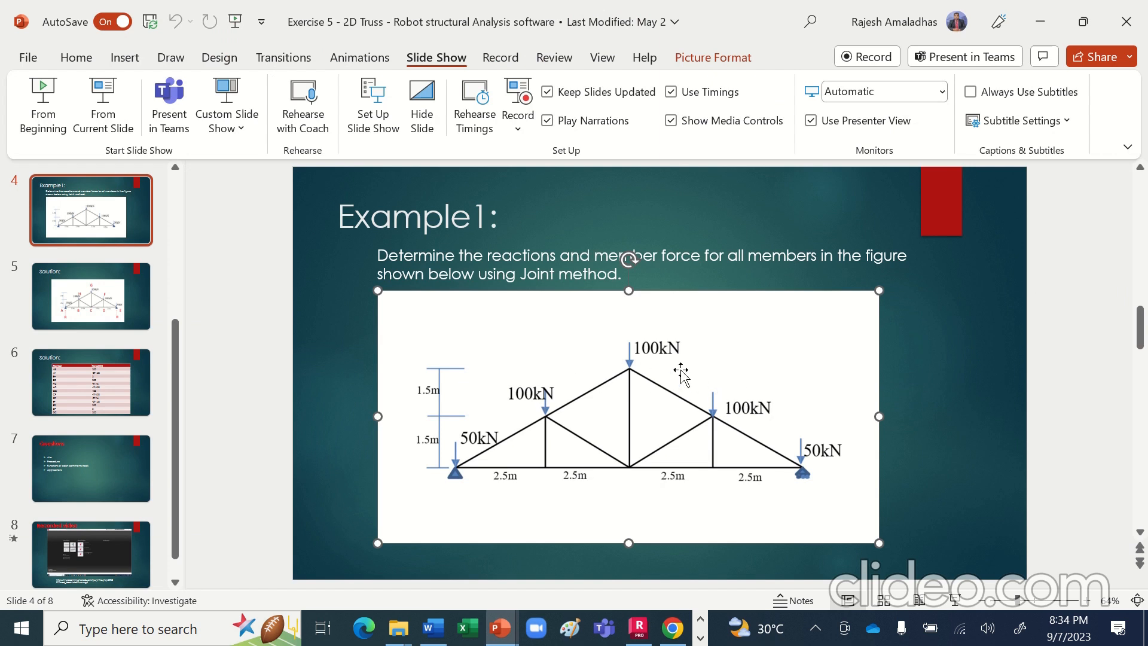
key(alt+Tab)
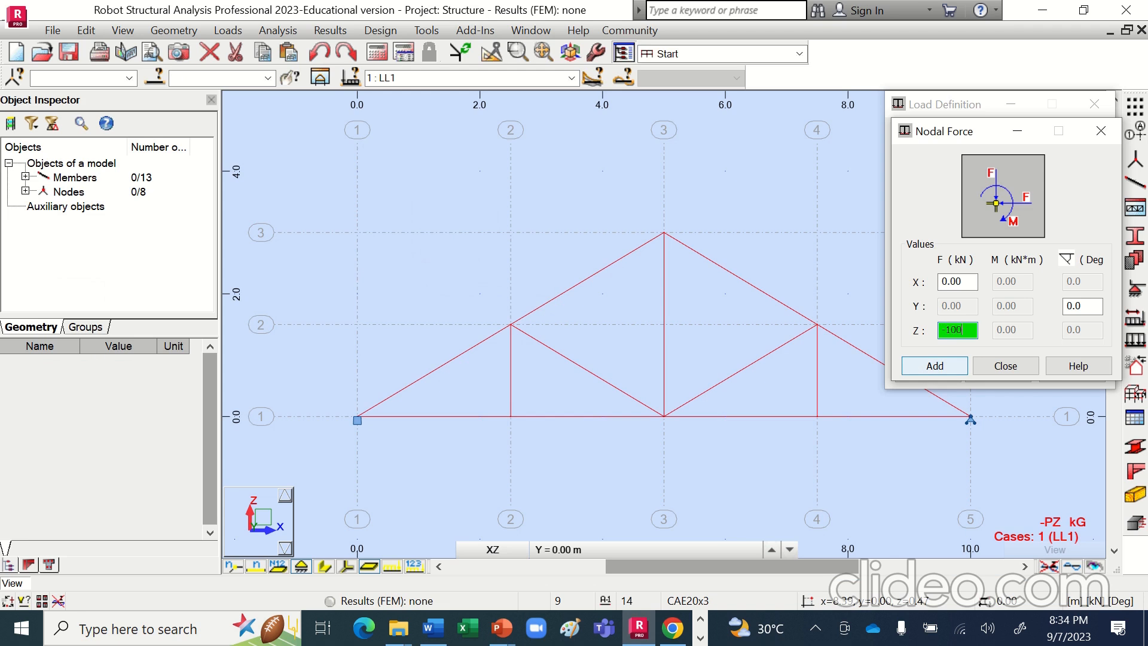
click(933, 366)
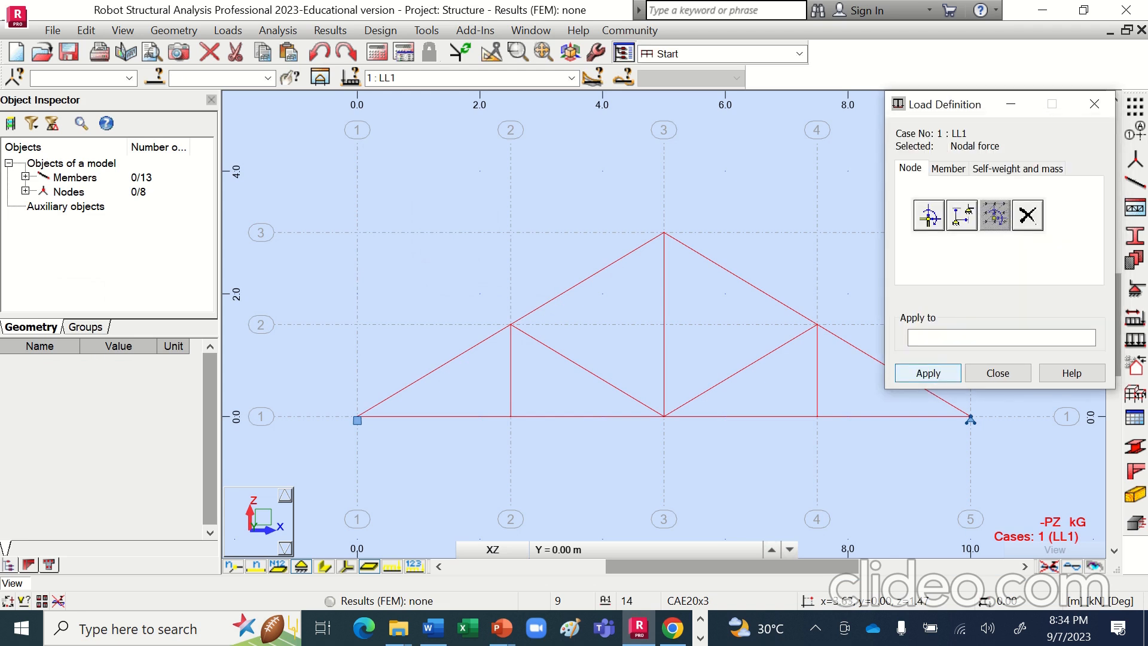
Apply the -100 kN force to the top chord nodes at X = 2.5, 5 and 7.5 m and display the load values.
click(512, 323)
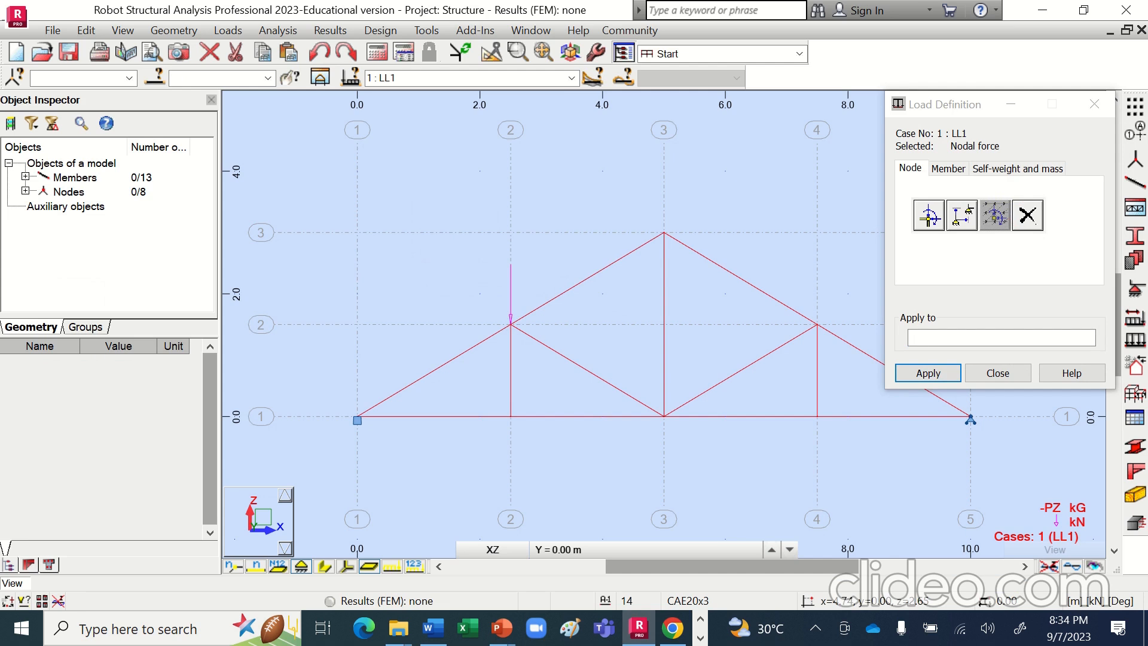
click(664, 232)
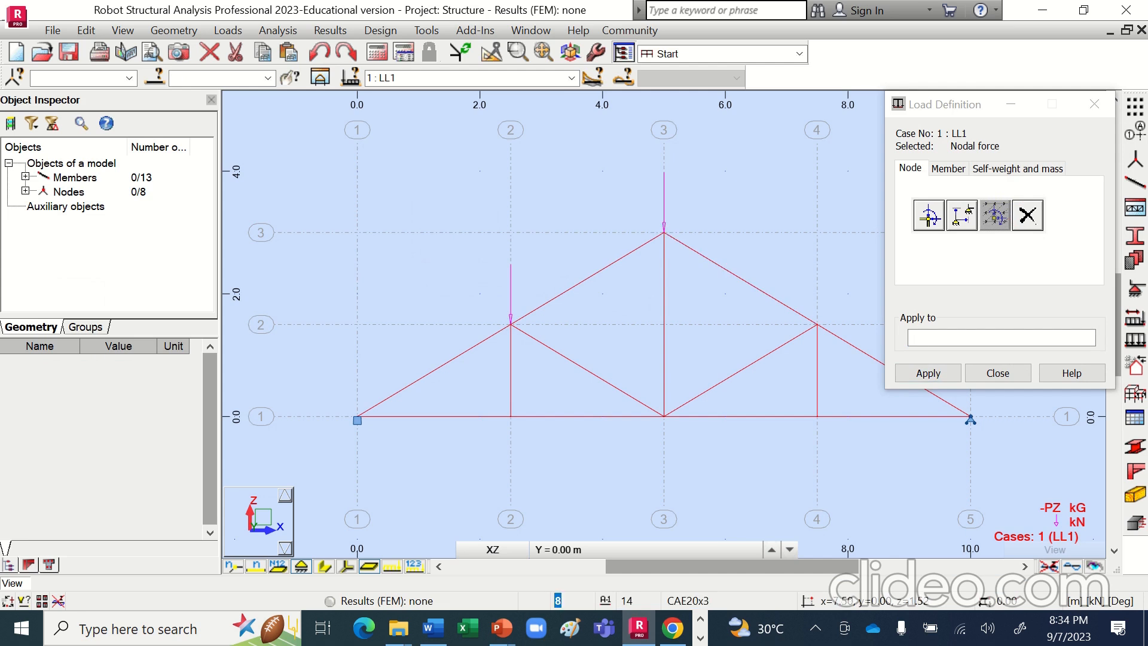
click(817, 325)
click(415, 566)
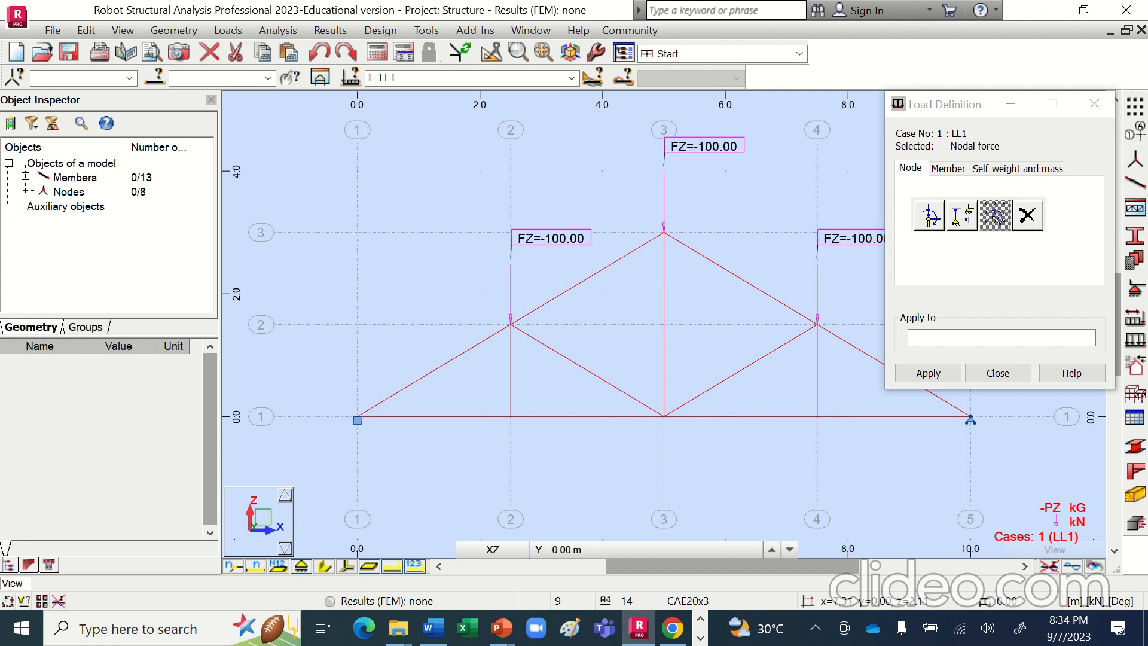
Check the PowerPoint figure, define a -50 kN nodal force in Z, and apply it to both support nodes.
click(931, 220)
key(alt+Tab)
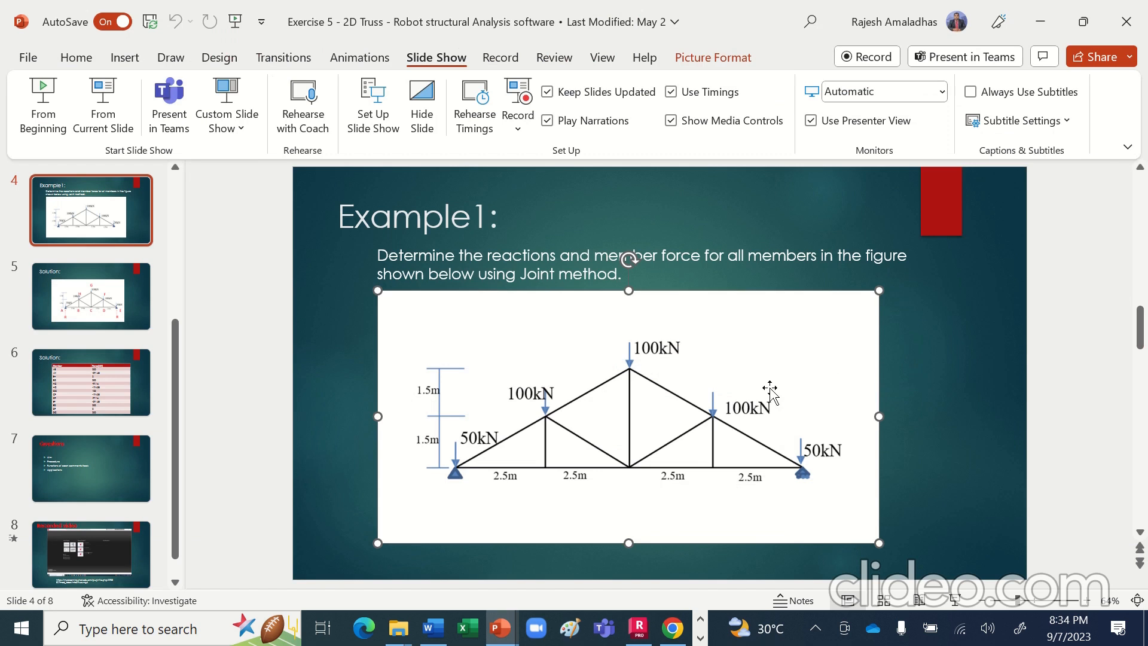
key(alt+Tab)
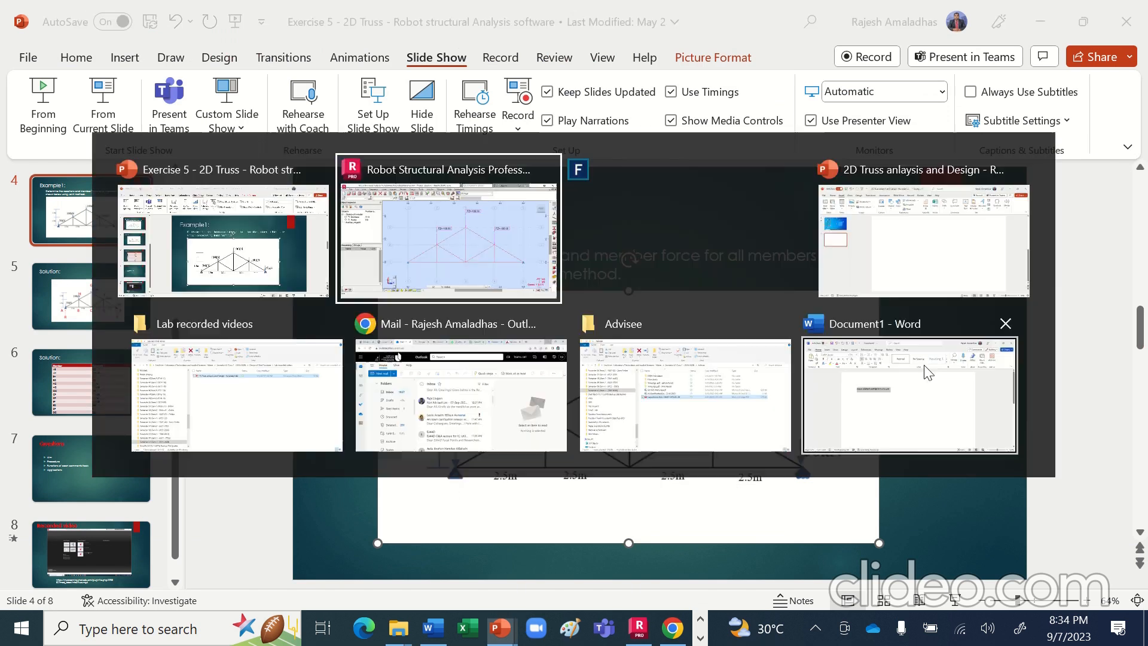
drag(942, 333, 992, 336)
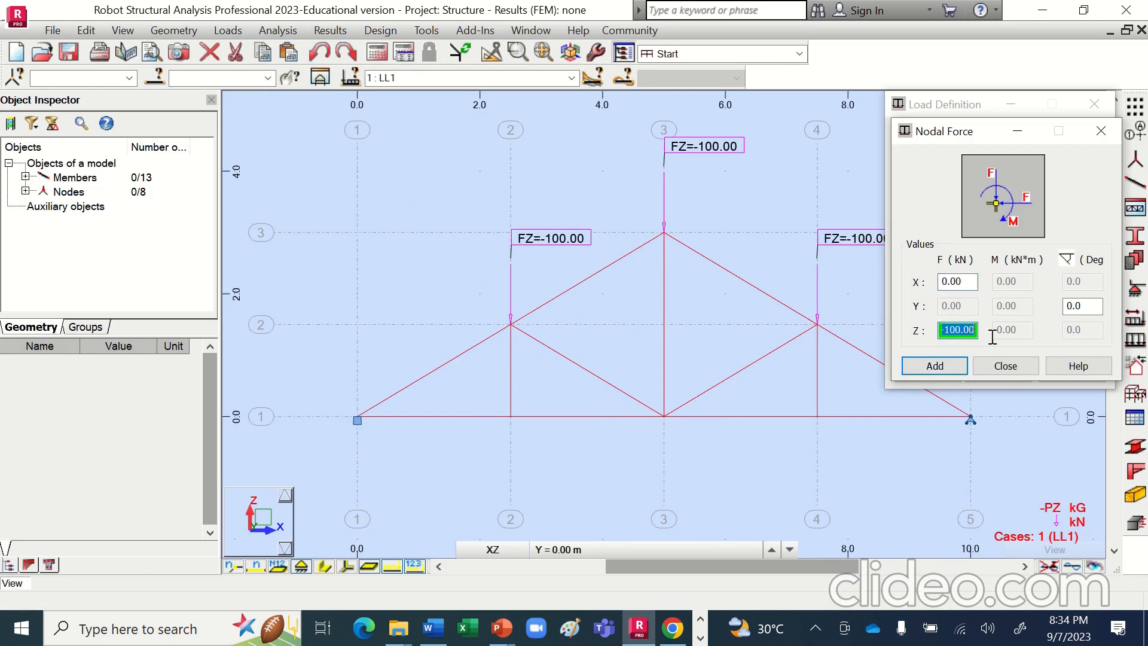
text(-50)
click(934, 365)
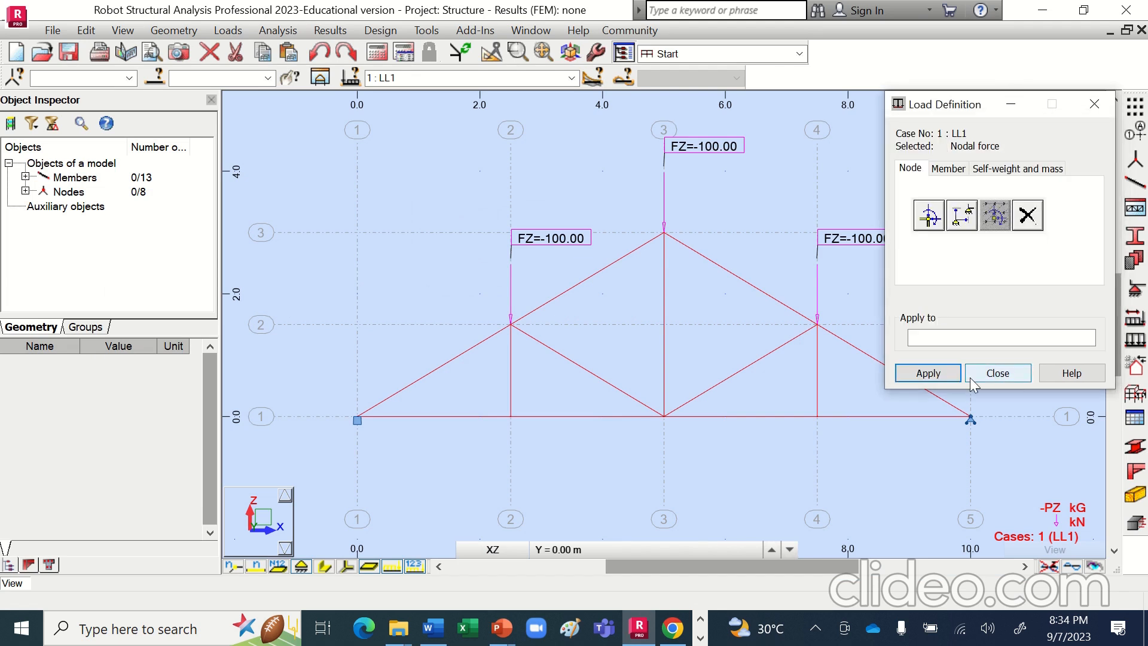
click(357, 420)
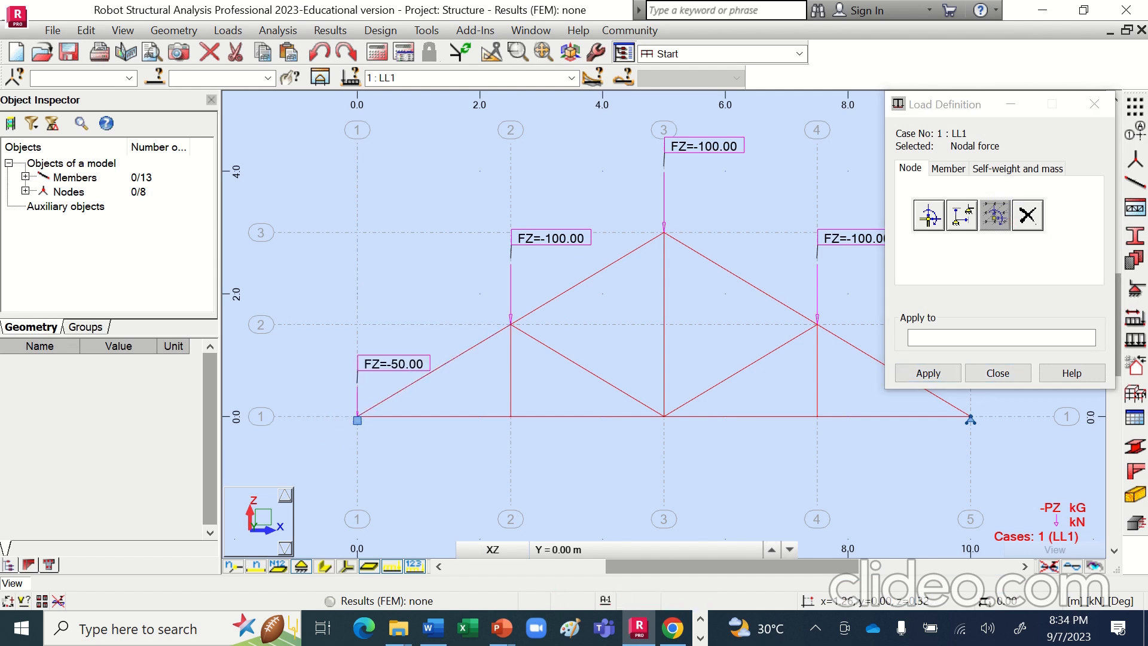
click(993, 378)
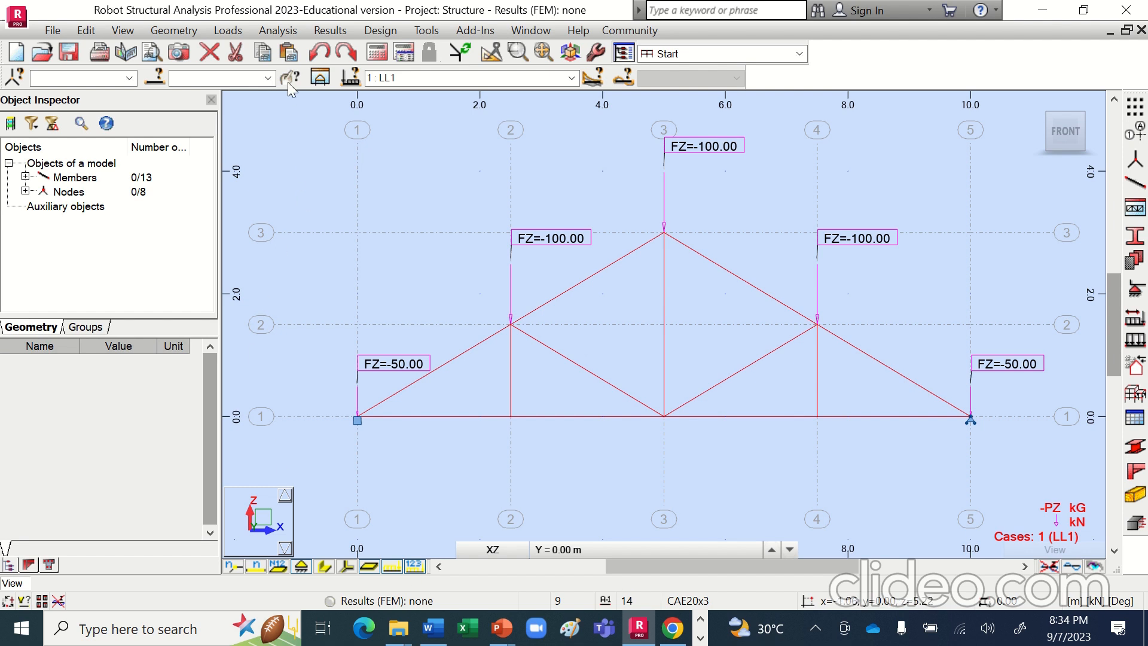
Run the calculations and review the support reactions table against the loads in the model view.
click(280, 31)
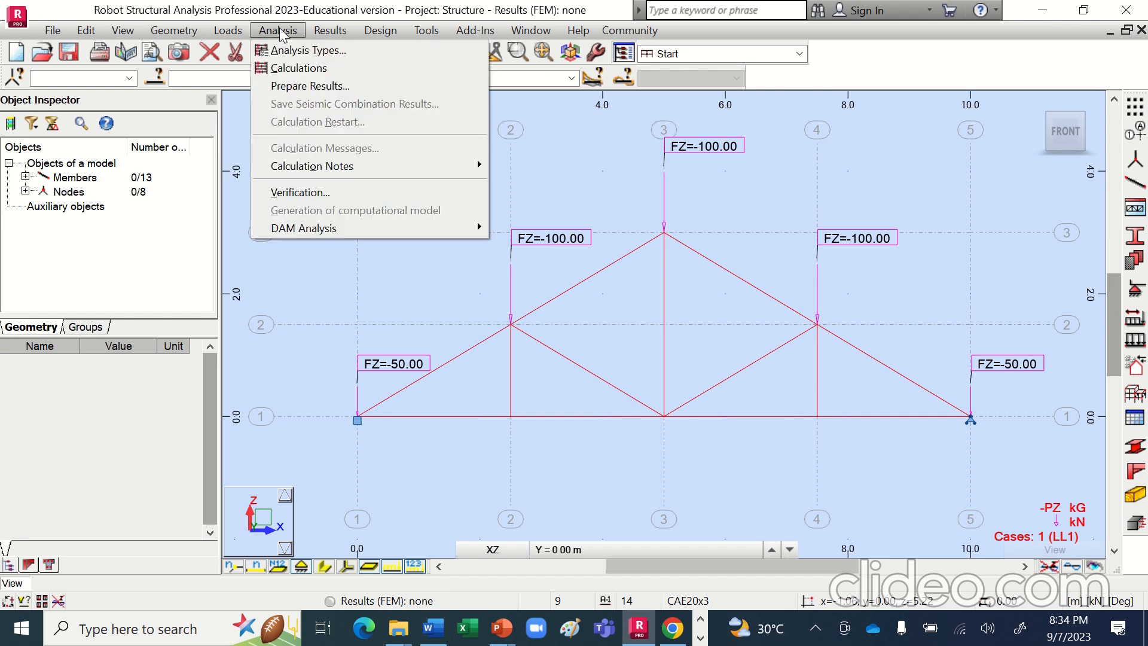
click(287, 67)
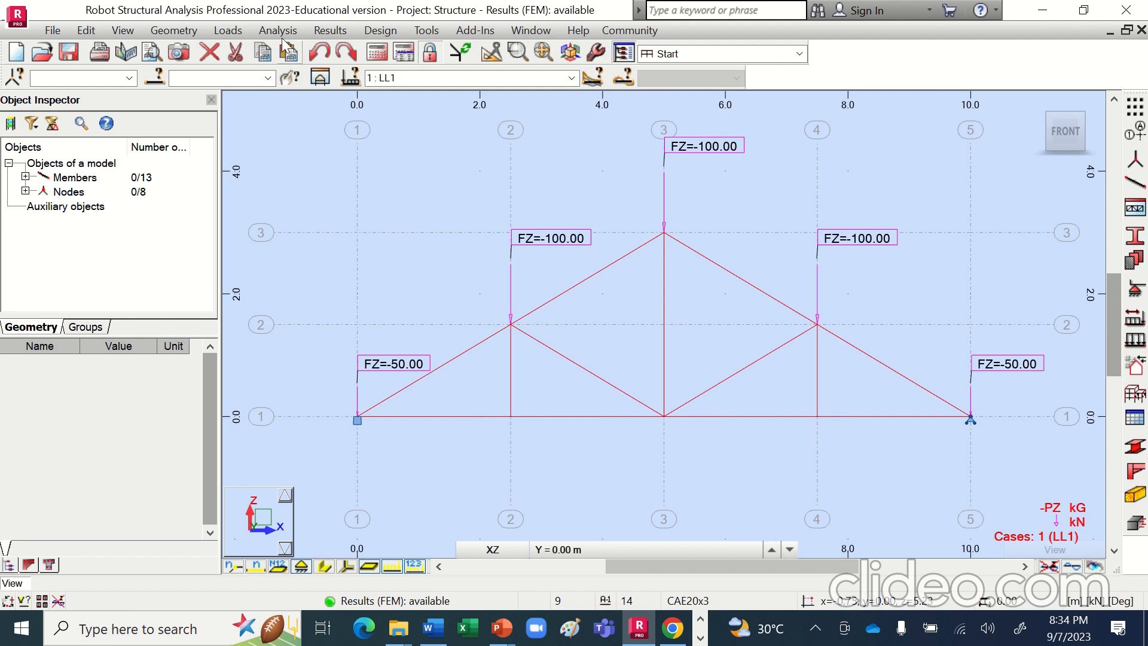
click(330, 30)
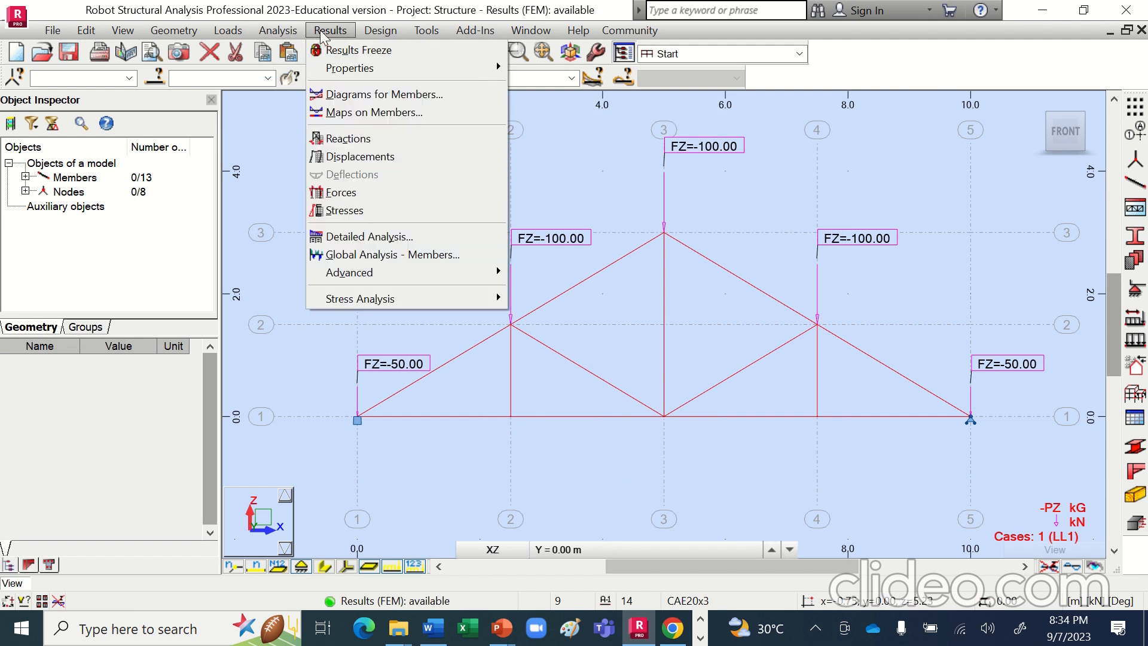
click(361, 142)
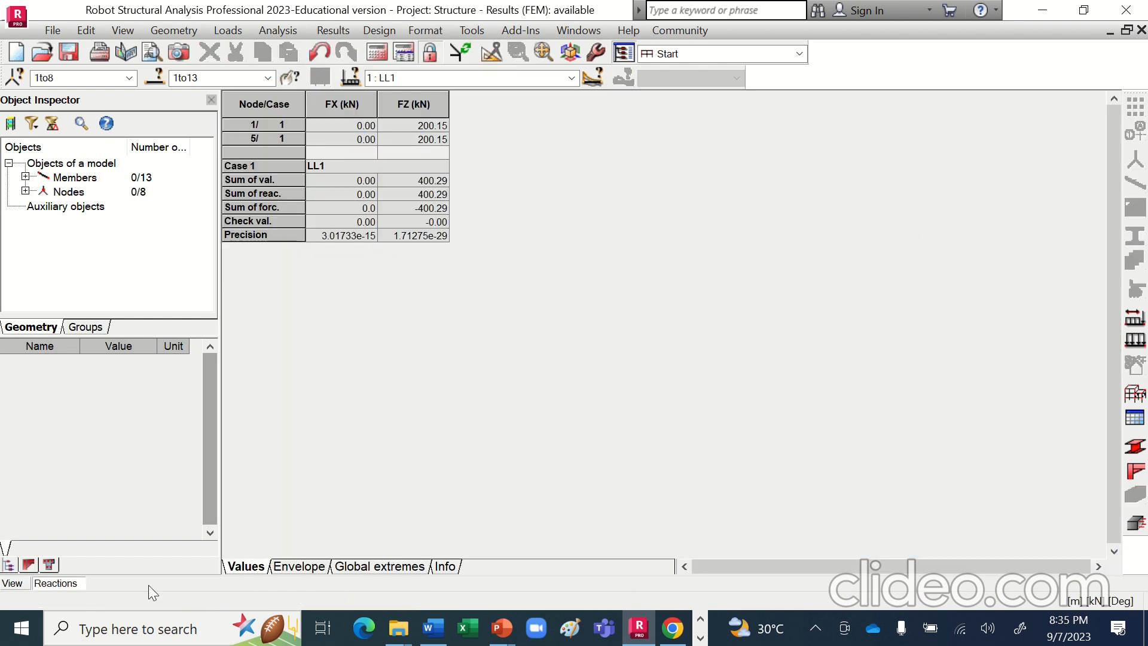
click(12, 583)
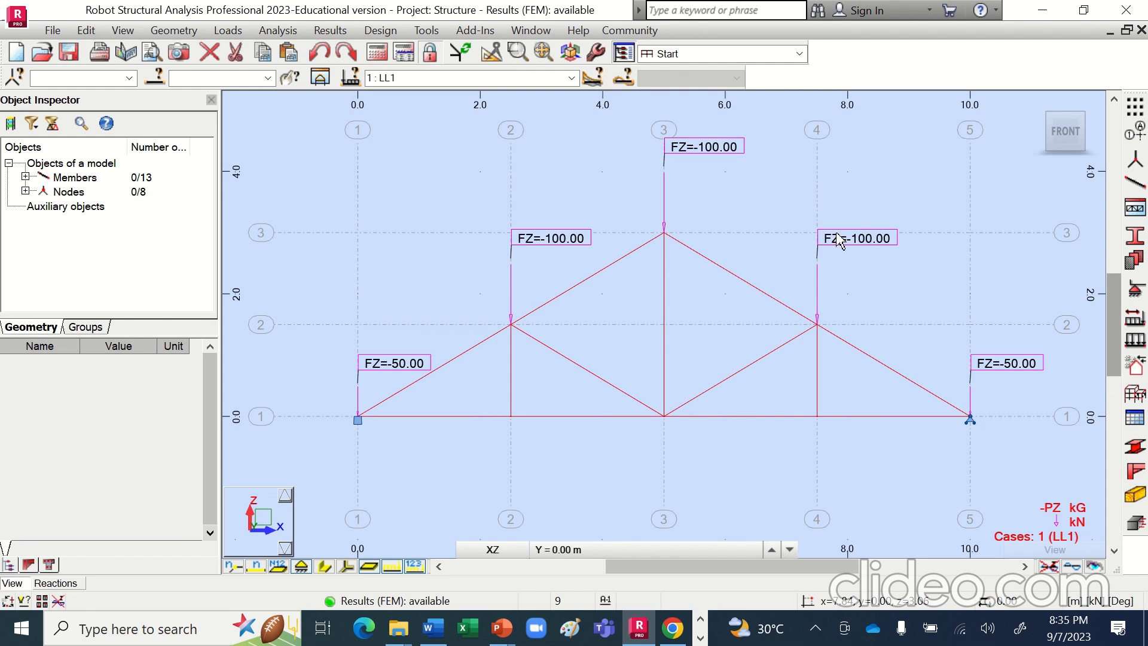
click(55, 584)
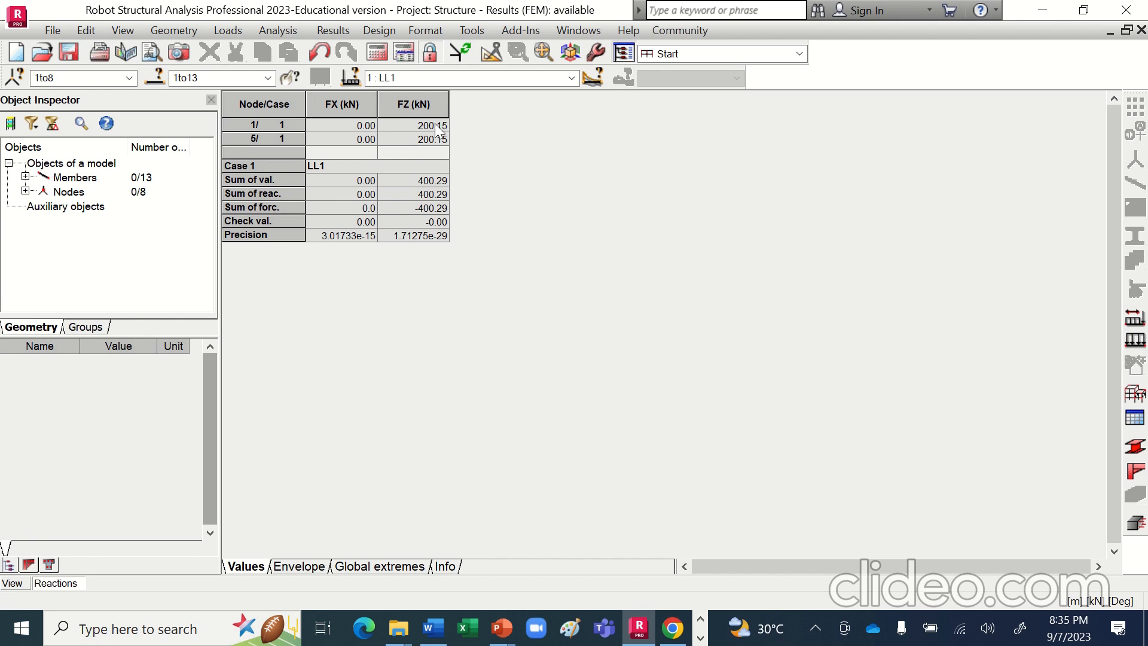
Review the member forces table and its global extremes.
click(343, 30)
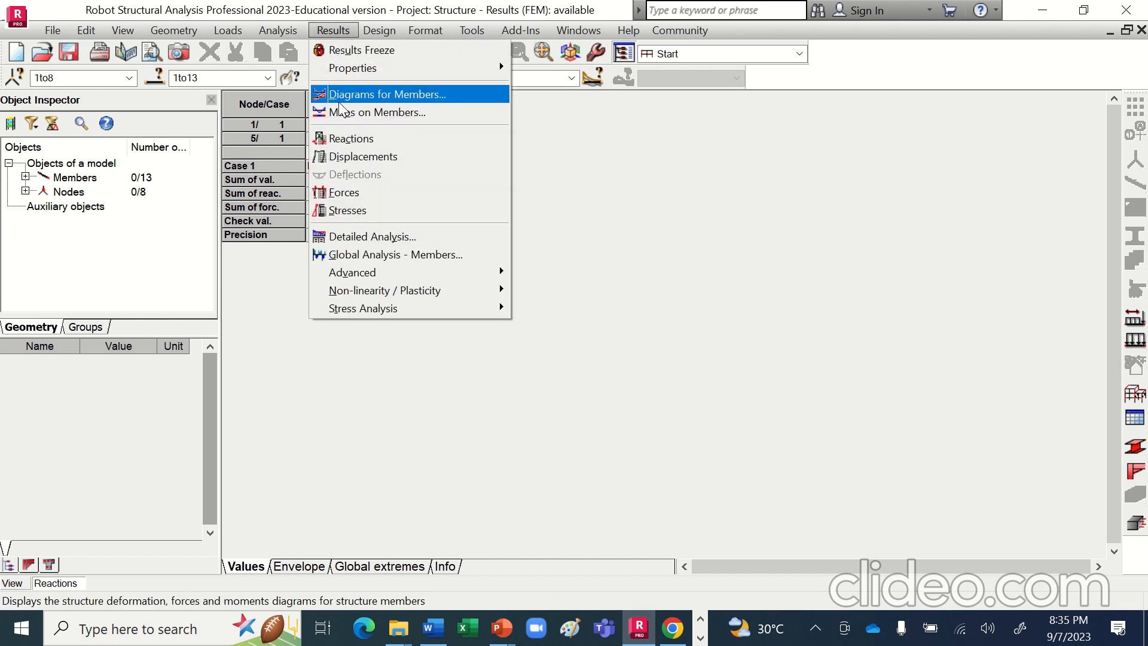
click(353, 193)
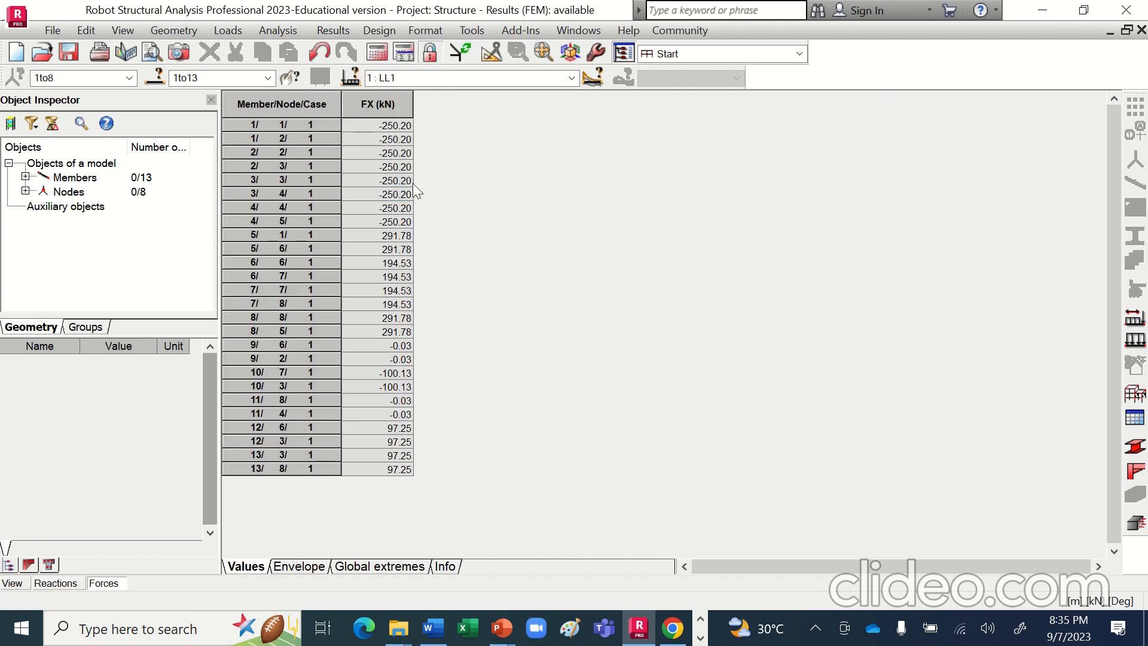
click(350, 568)
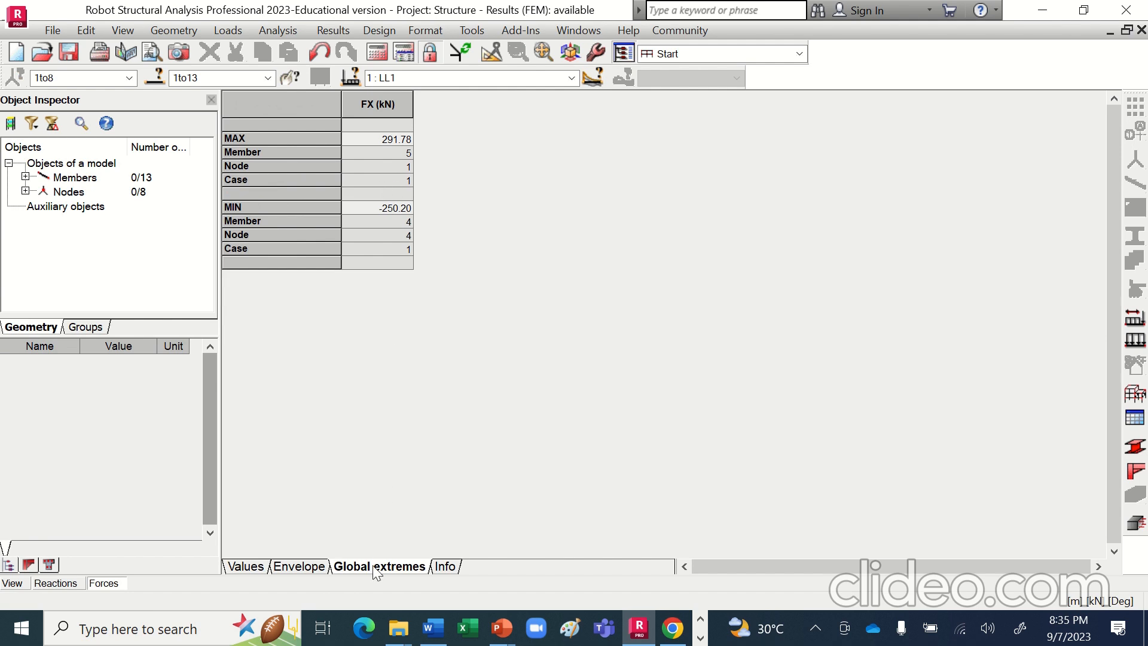
Review the member stresses and the nodal displacements tables.
click(334, 29)
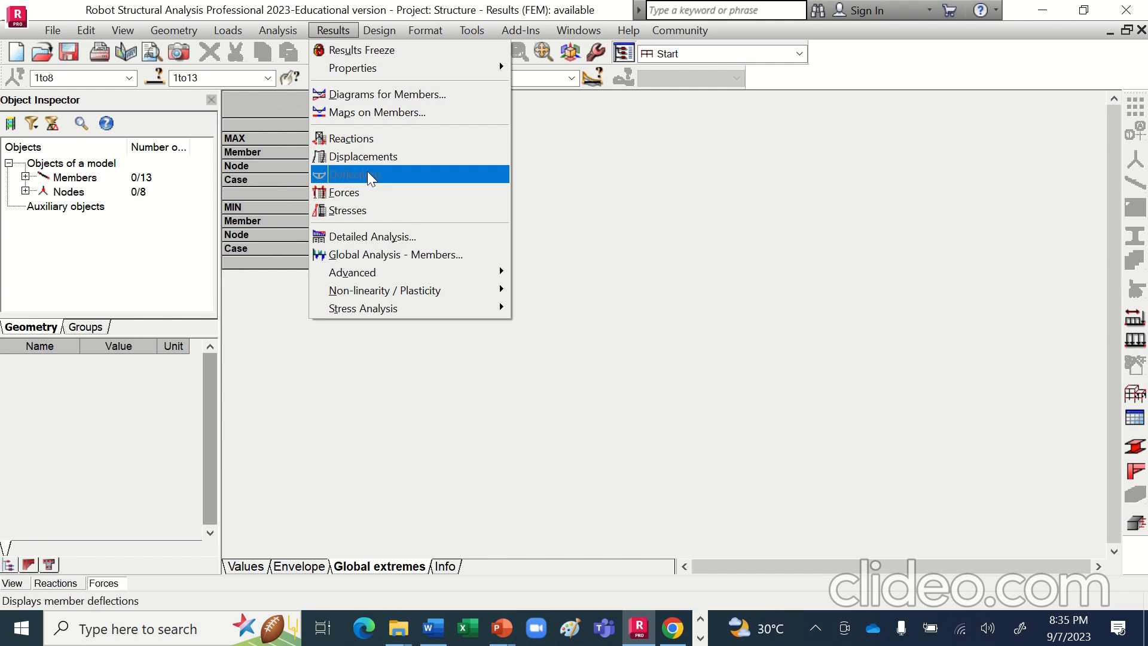
click(355, 205)
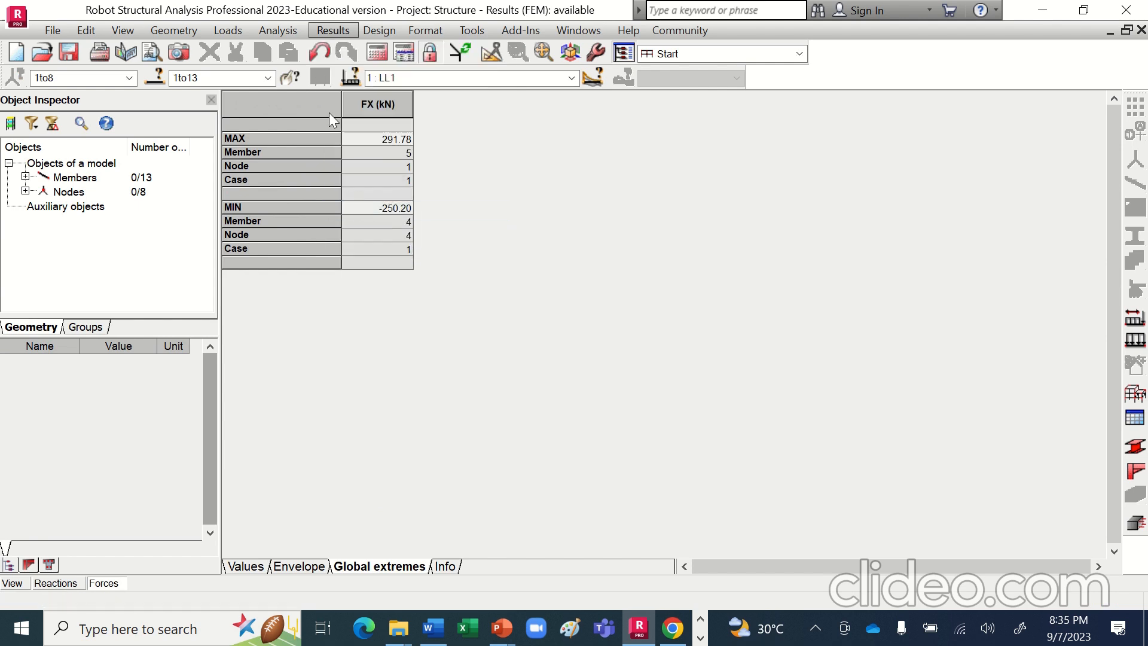
click(326, 36)
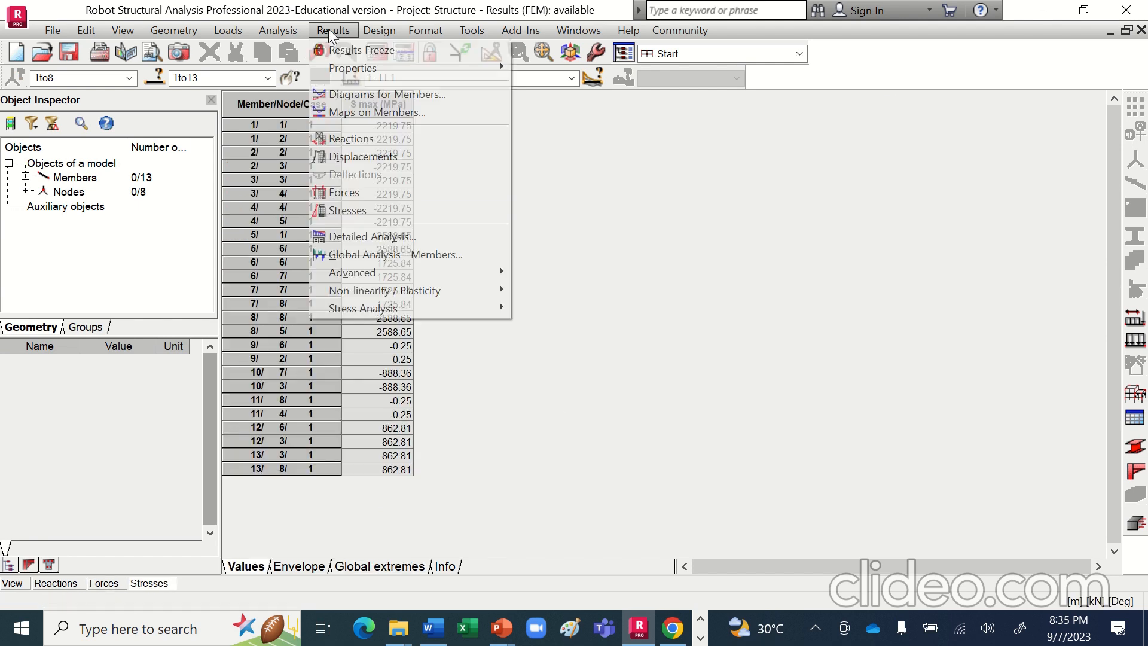
click(354, 160)
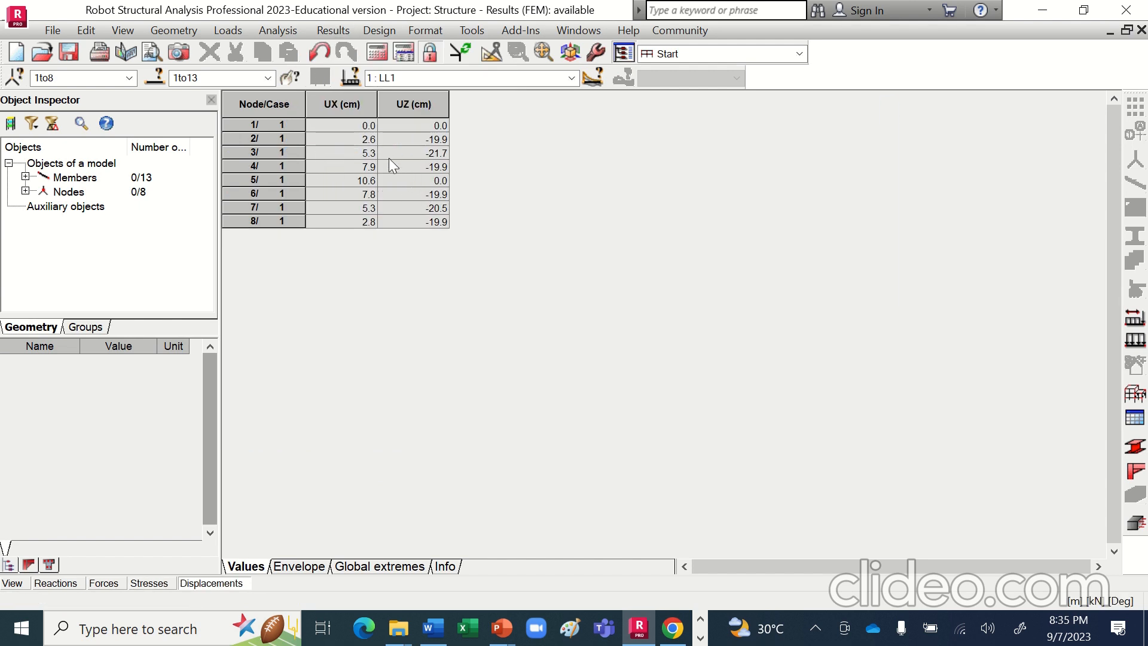
In the member diagrams' deformation settings, enable nodal displacements with UZ descriptions, exact deformation for members, and opening a new window.
click(344, 32)
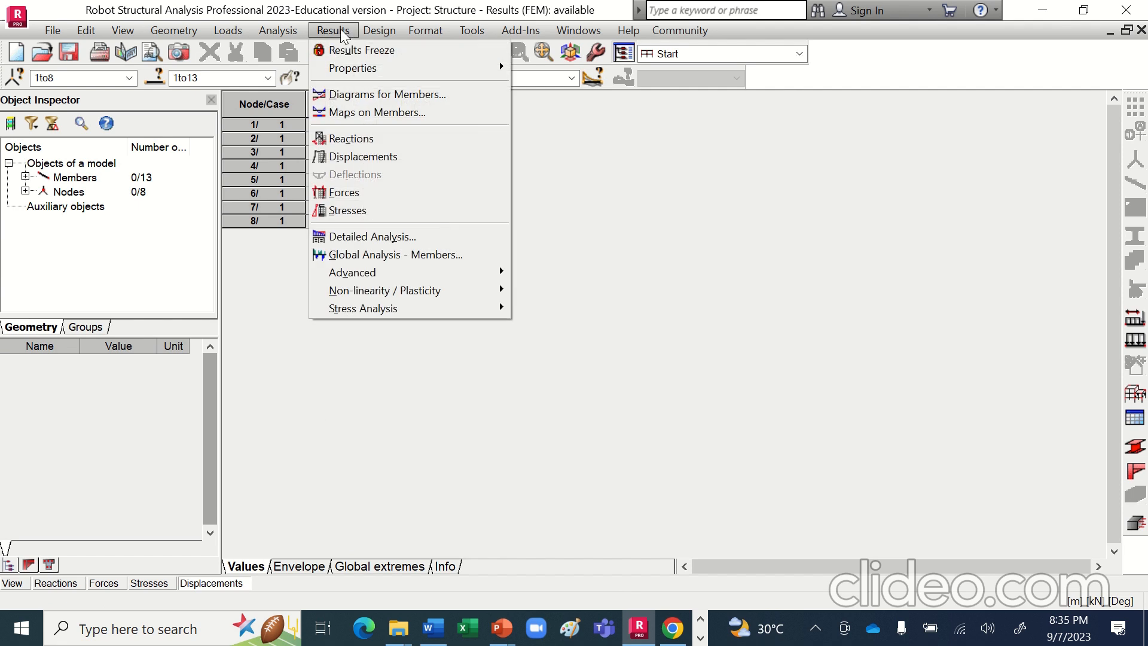
click(376, 95)
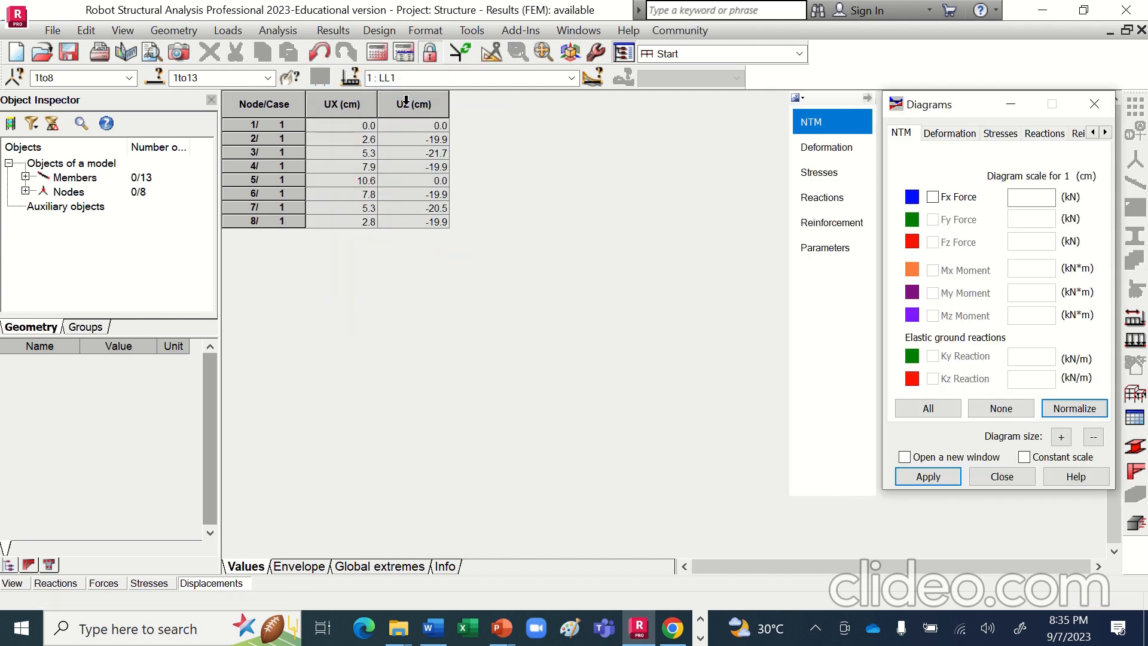
click(950, 134)
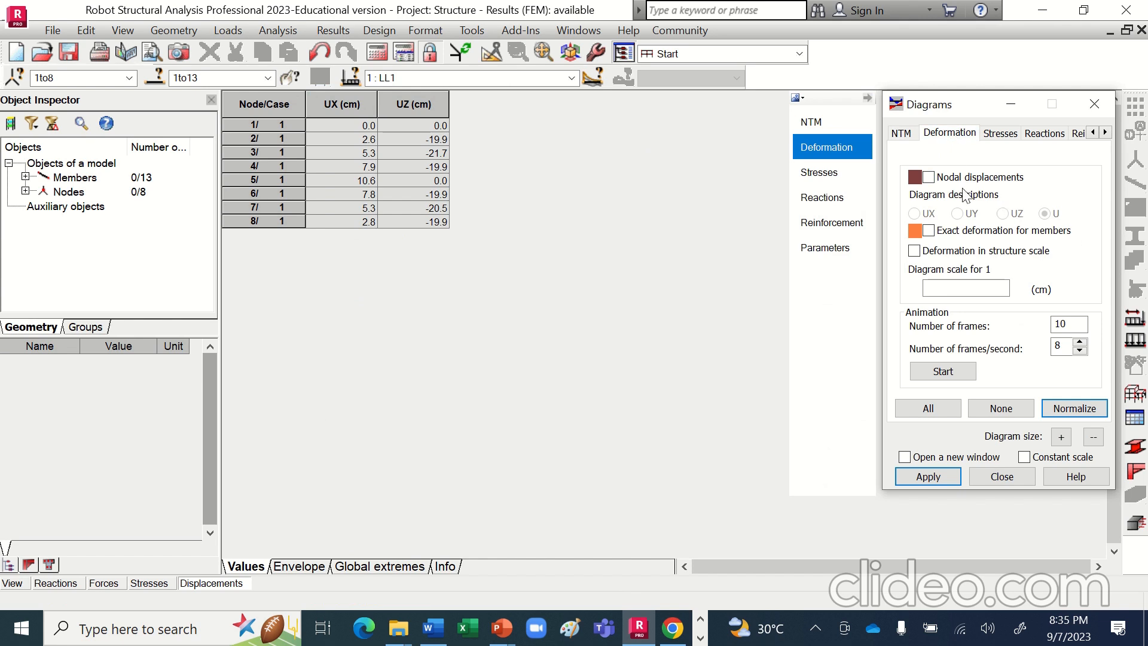
click(929, 177)
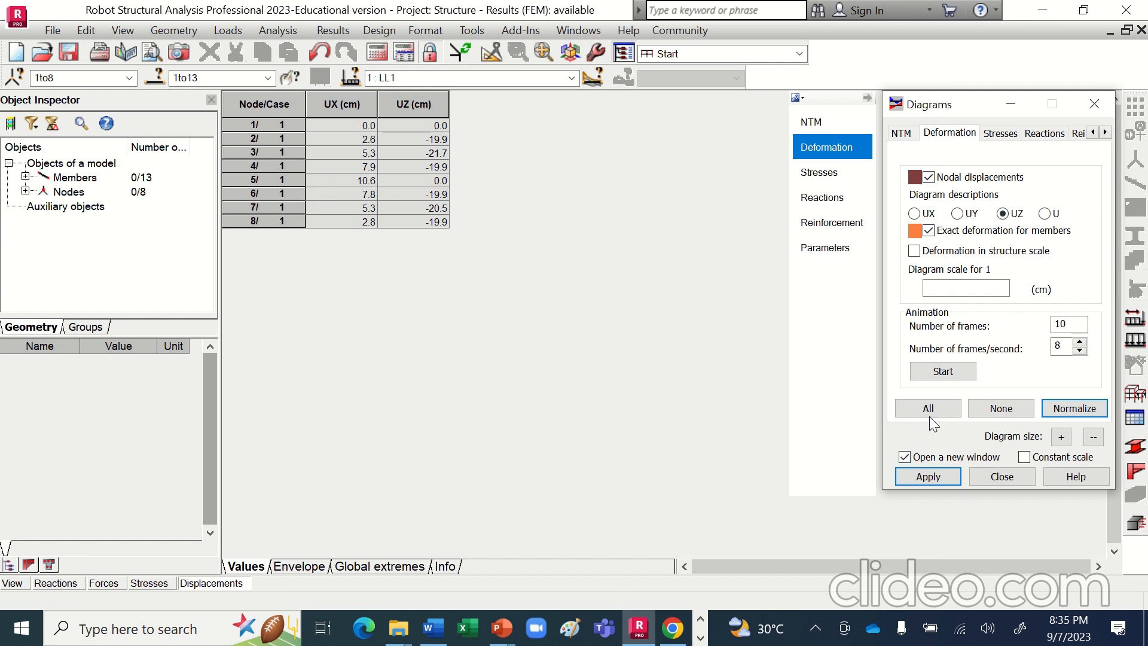
Return to the model view, open the diagrams in a new window, and animate the nodal displacements with 10 frames at 8 frames per second.
click(15, 585)
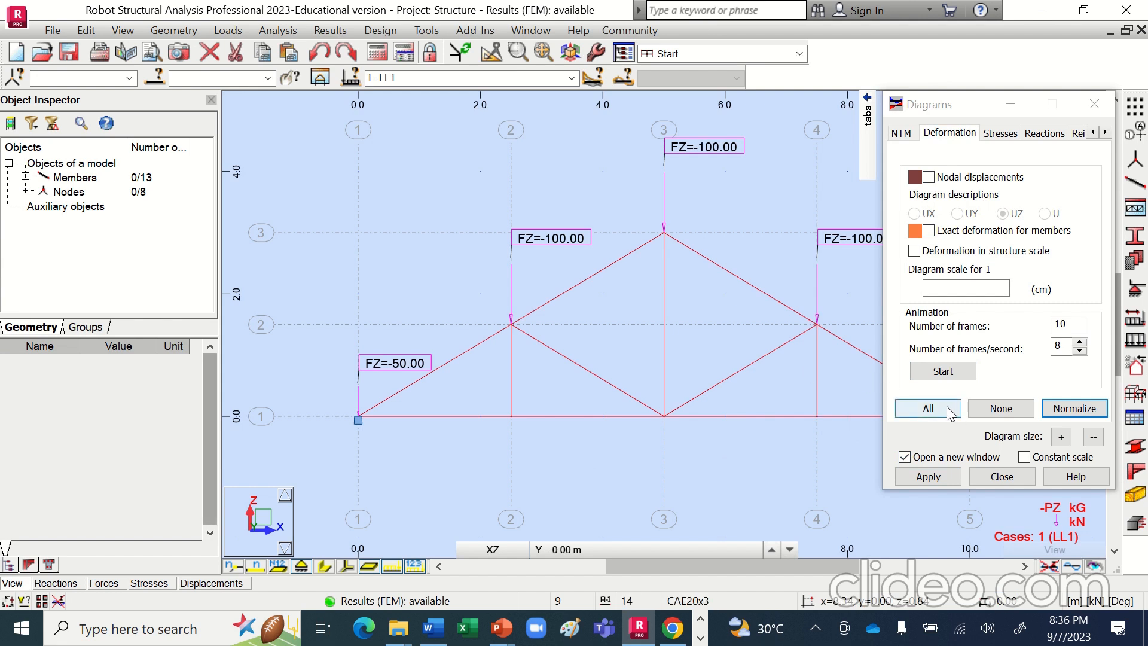
click(928, 477)
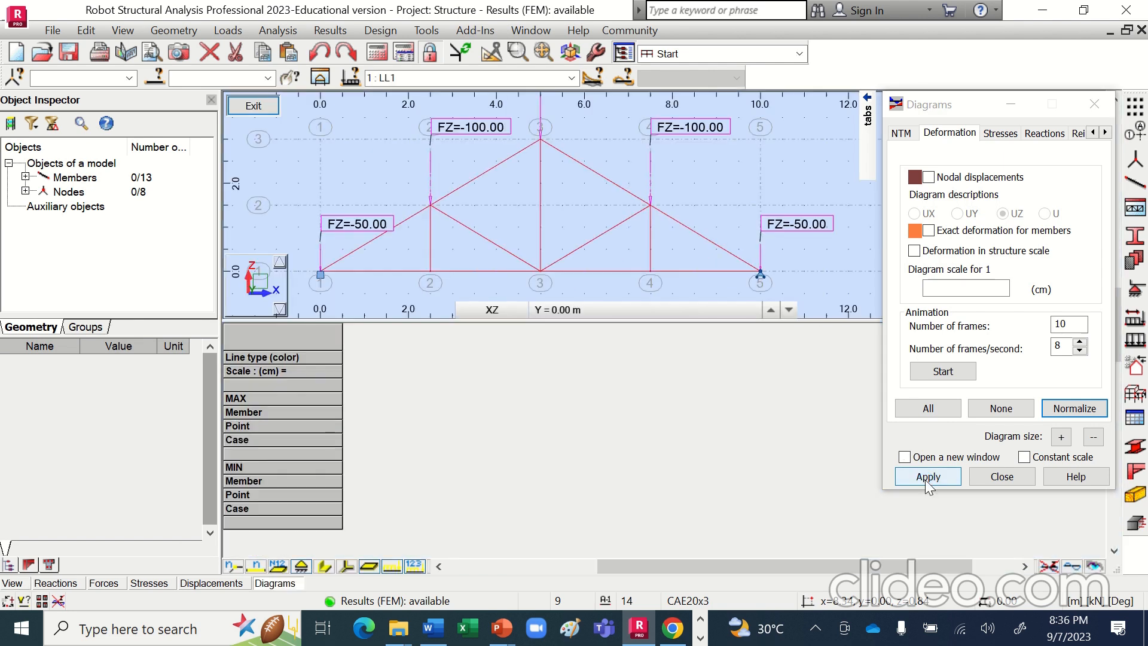
click(942, 371)
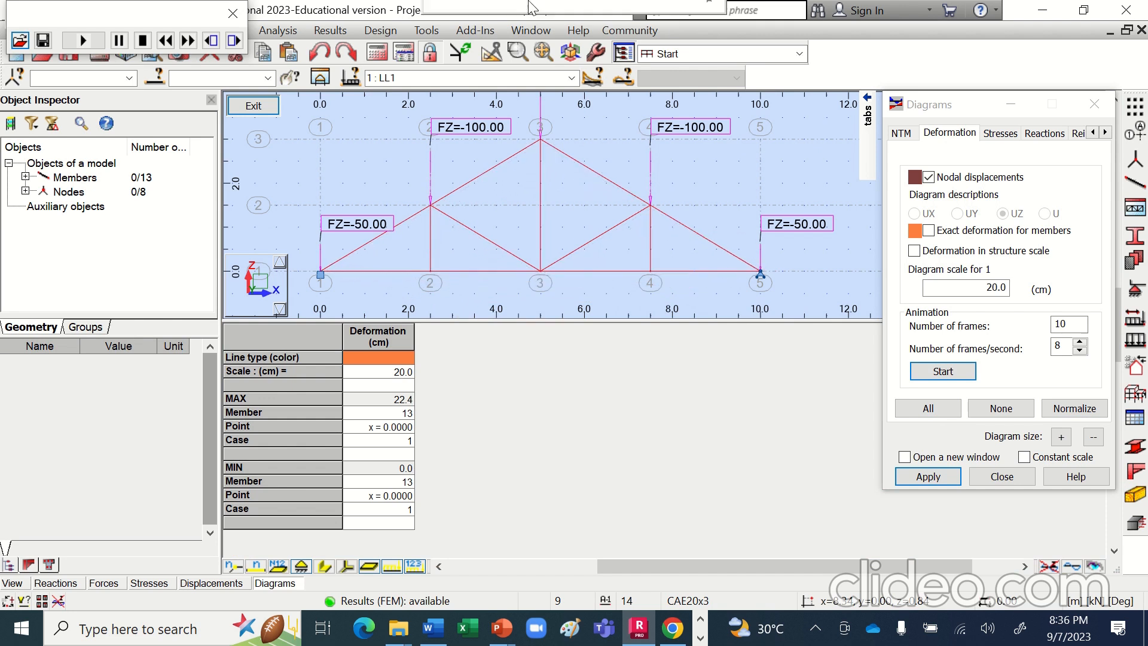
mouse_move(494, 43)
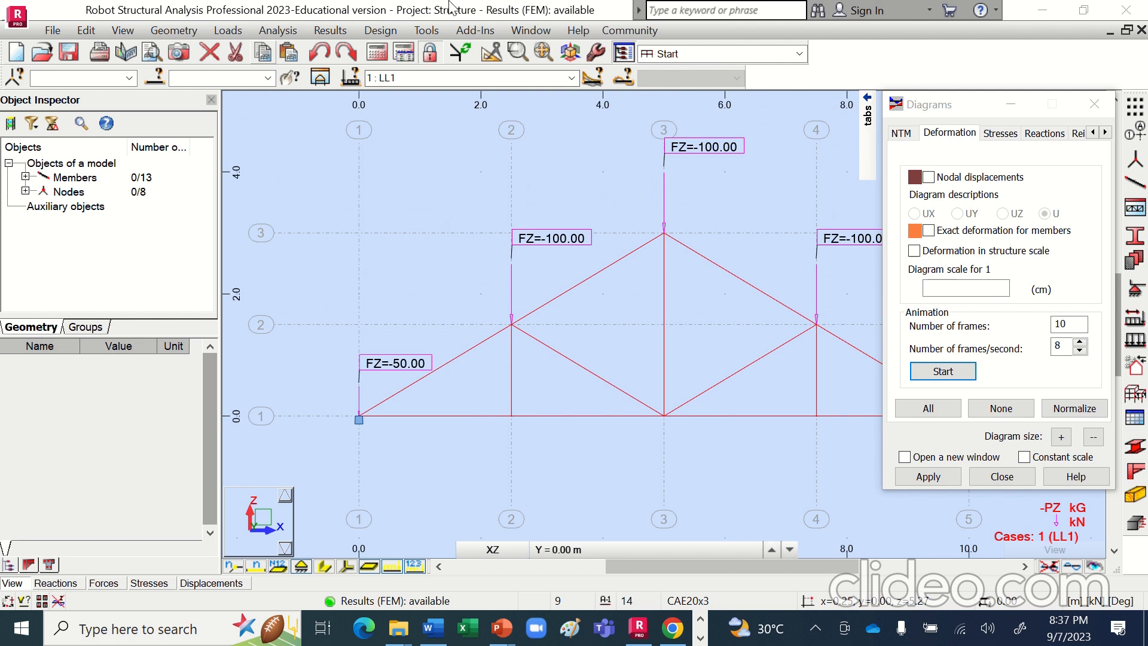
Enable nodal displacements with U descriptions and exact deformation for members, run the animation, and open the diagrams in a new window.
mouse_move(466, 15)
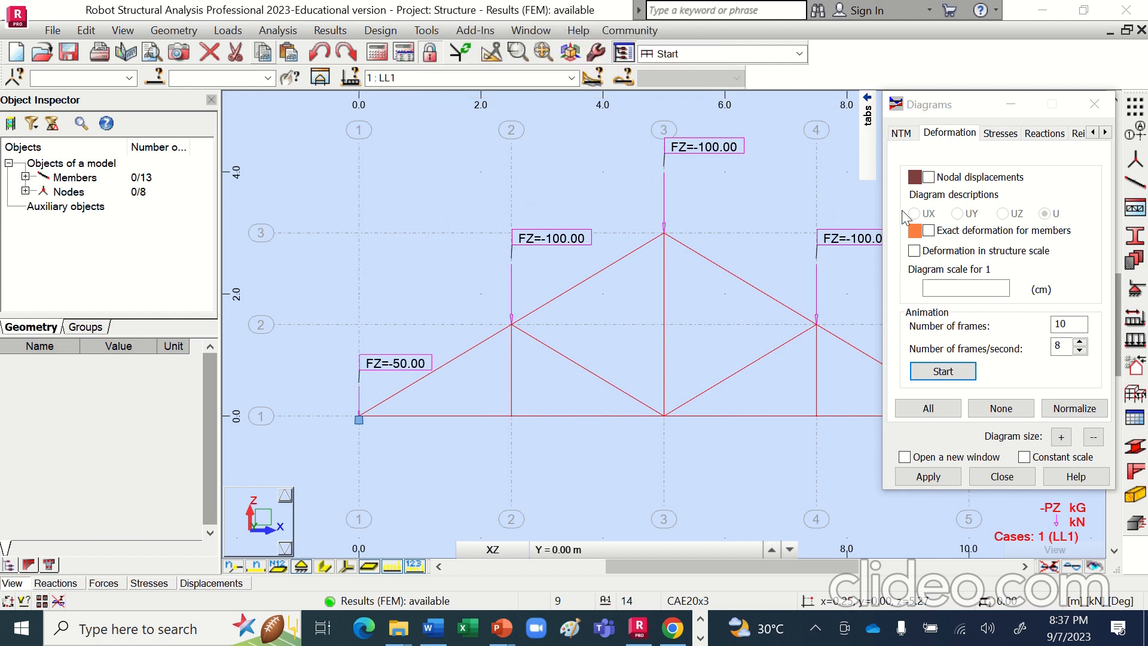
click(929, 177)
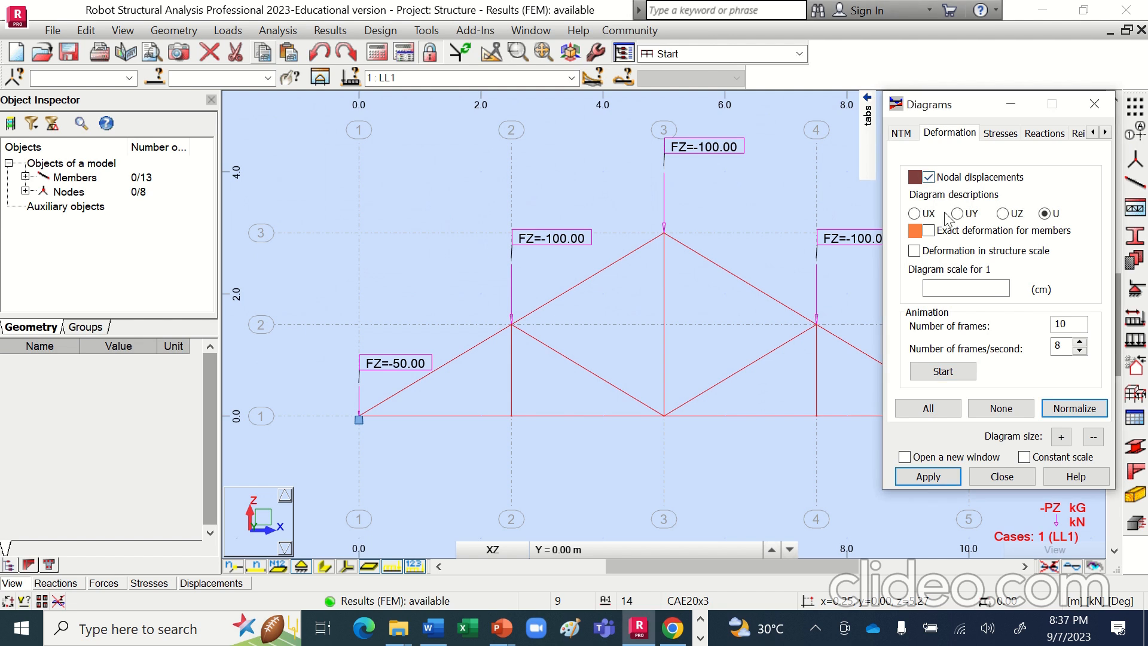
click(931, 372)
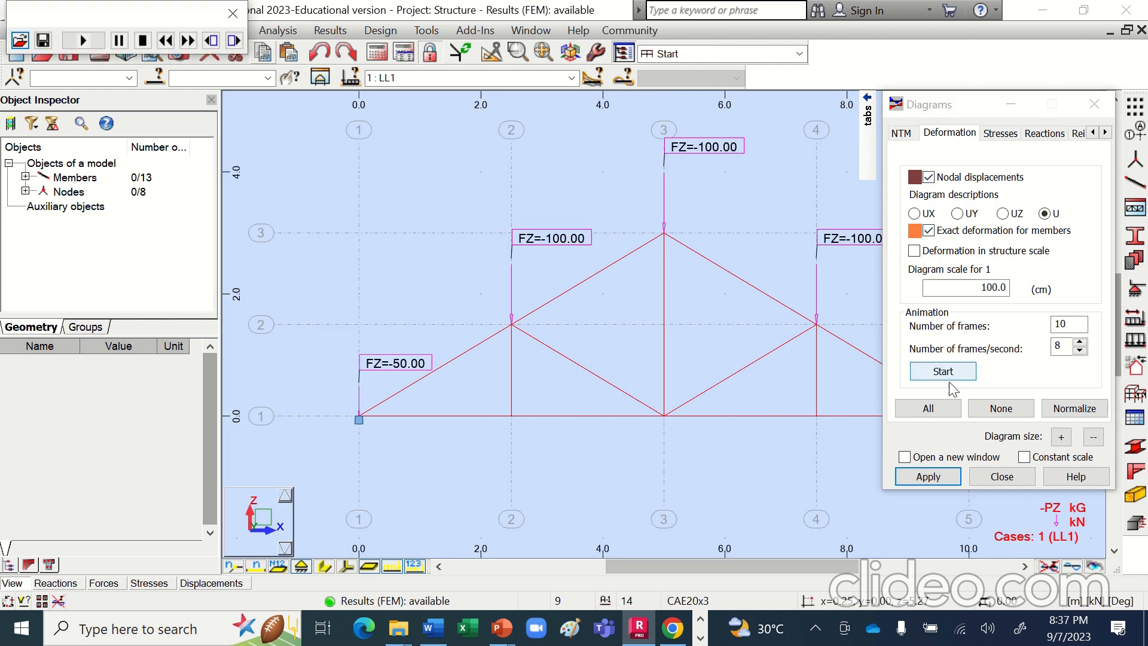
click(905, 458)
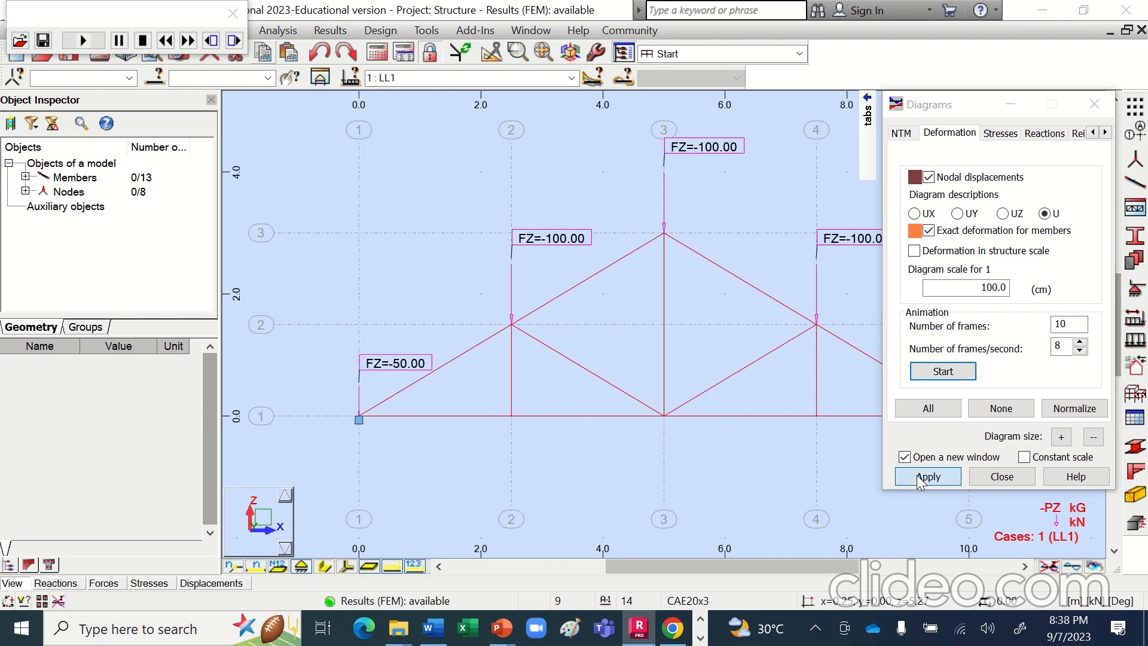
click(919, 478)
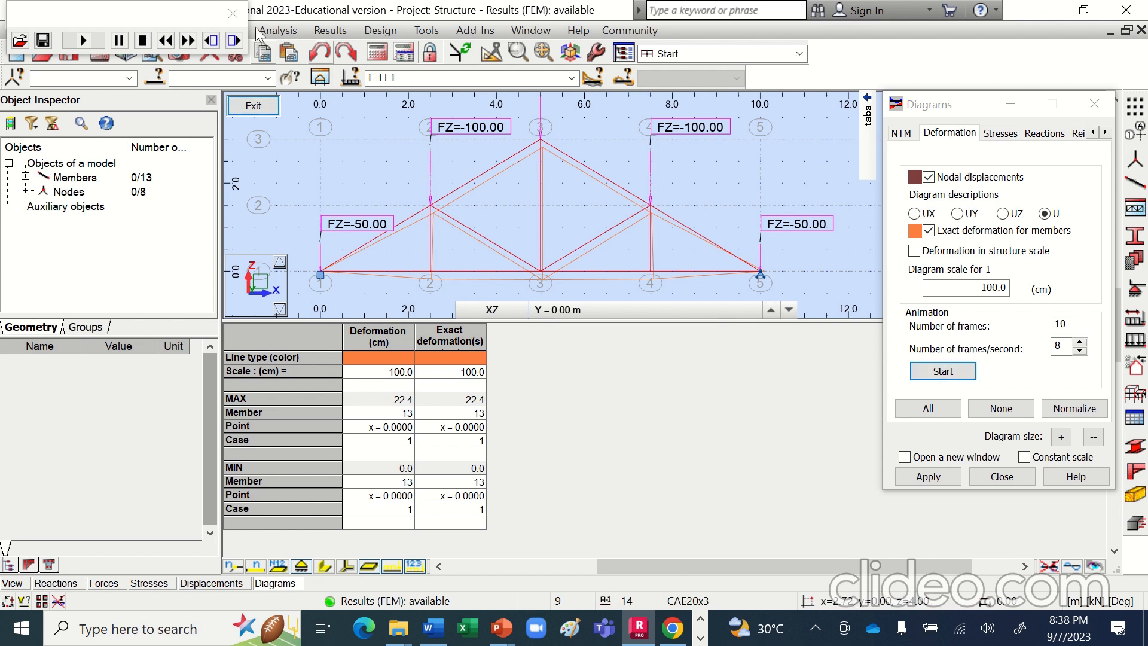
Move the animation player clear of the toolbar and take a PNG screen capture of the current deformation view.
drag(60, 11, 35, 165)
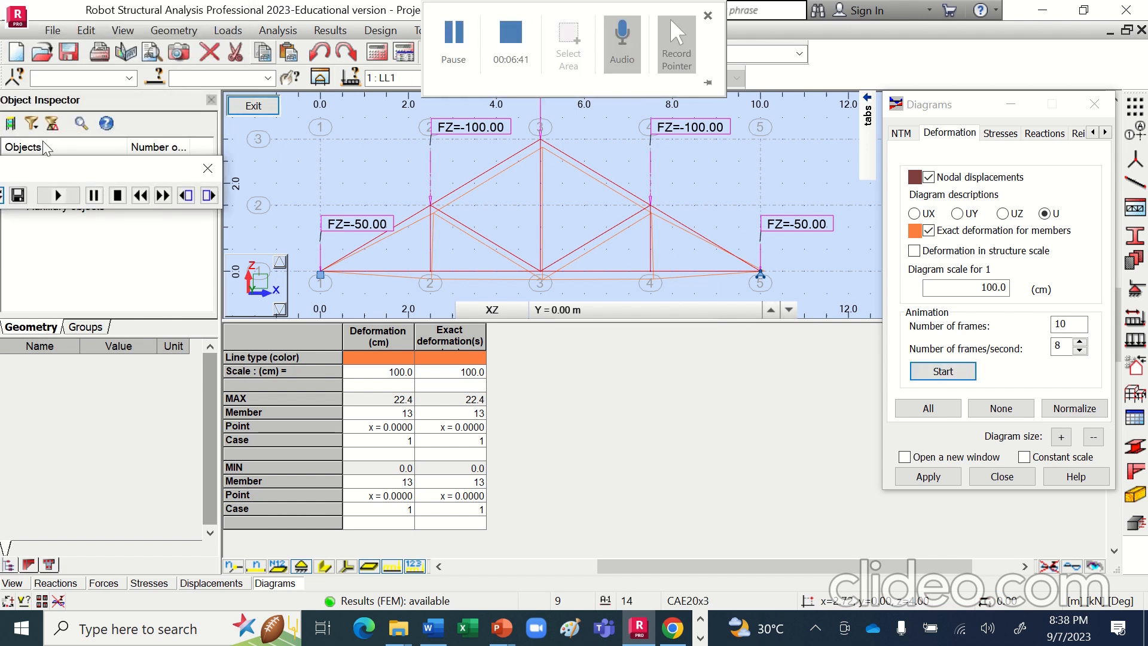
click(178, 54)
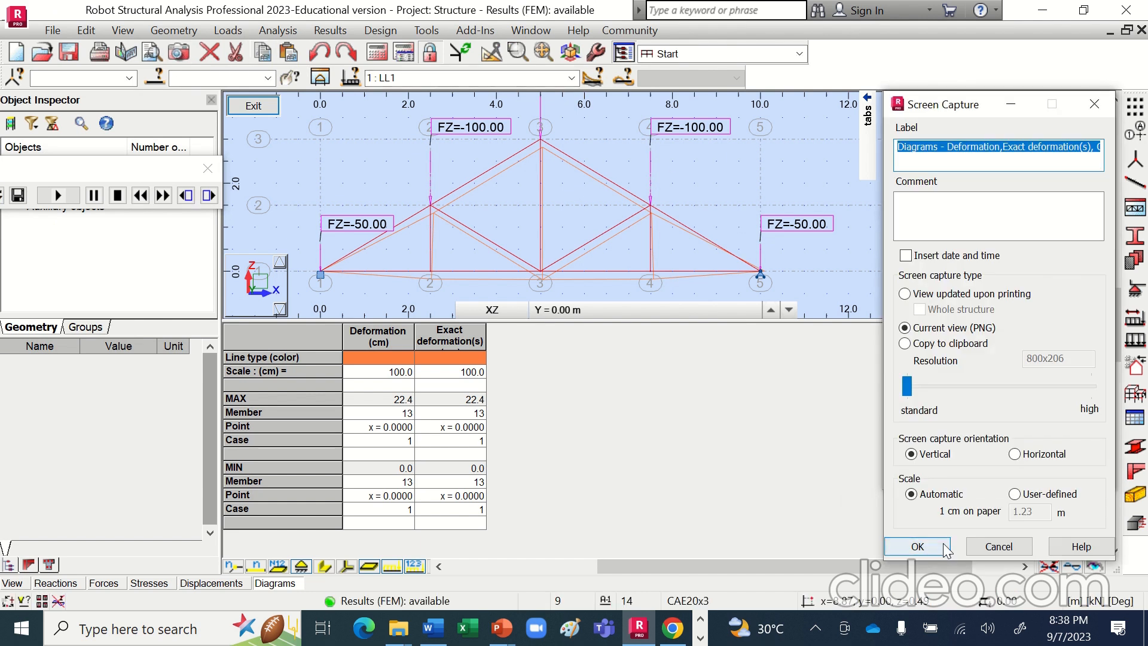
click(942, 543)
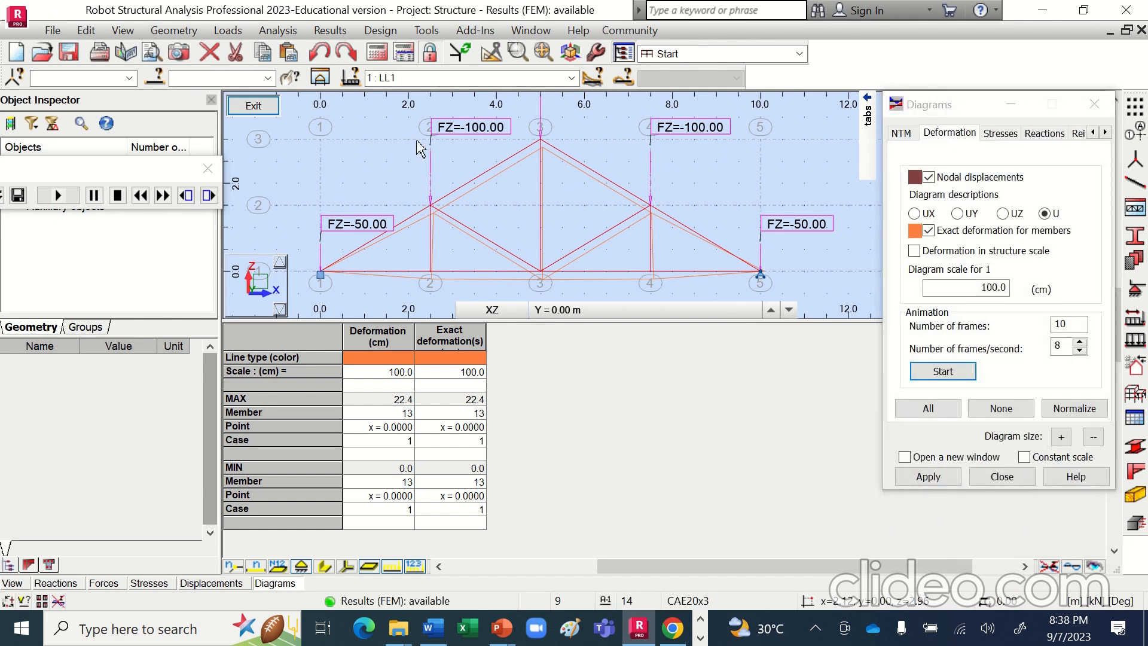
Replay the deformation animation, close its player, and exit the diagram window back to the model view.
click(945, 372)
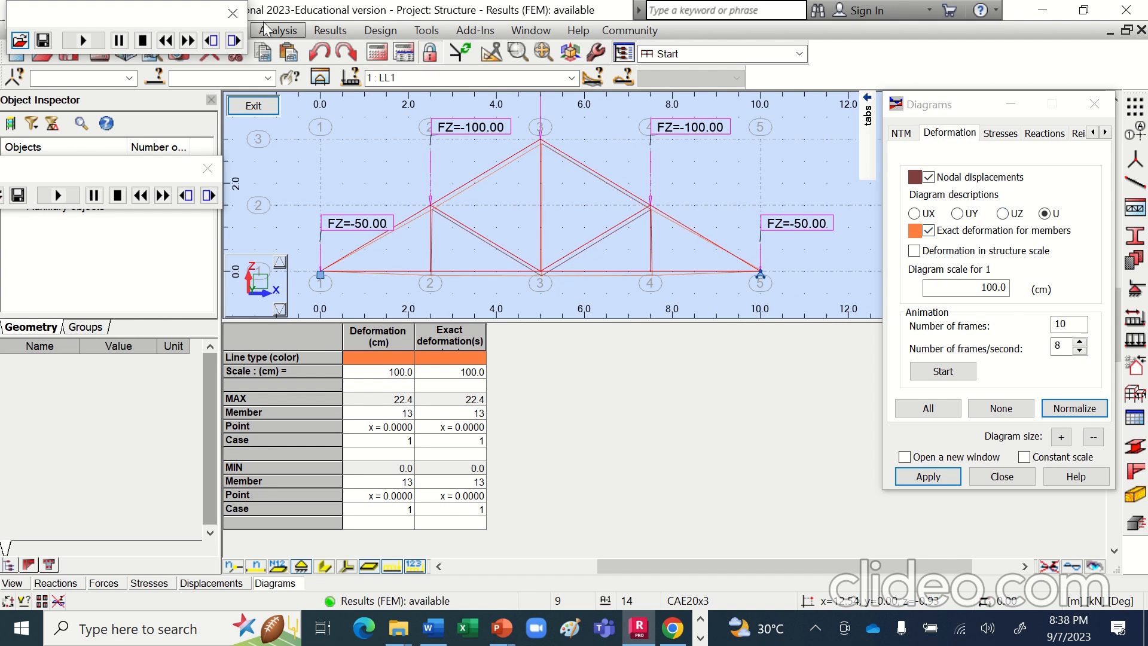
drag(199, 20, 211, 44)
click(244, 37)
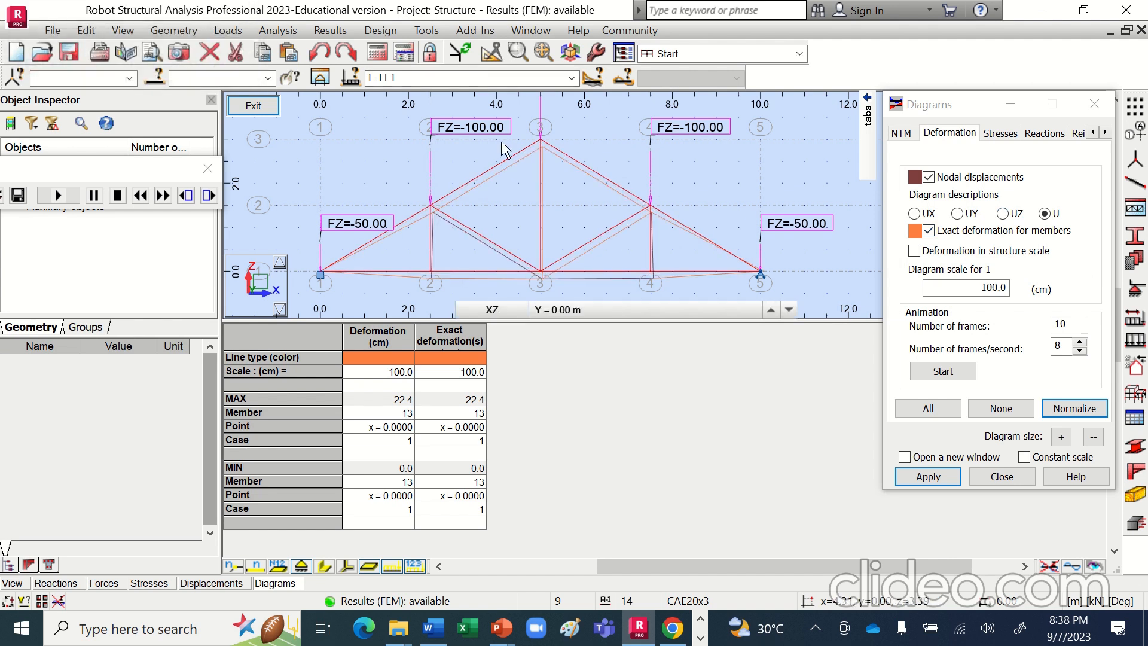
click(256, 107)
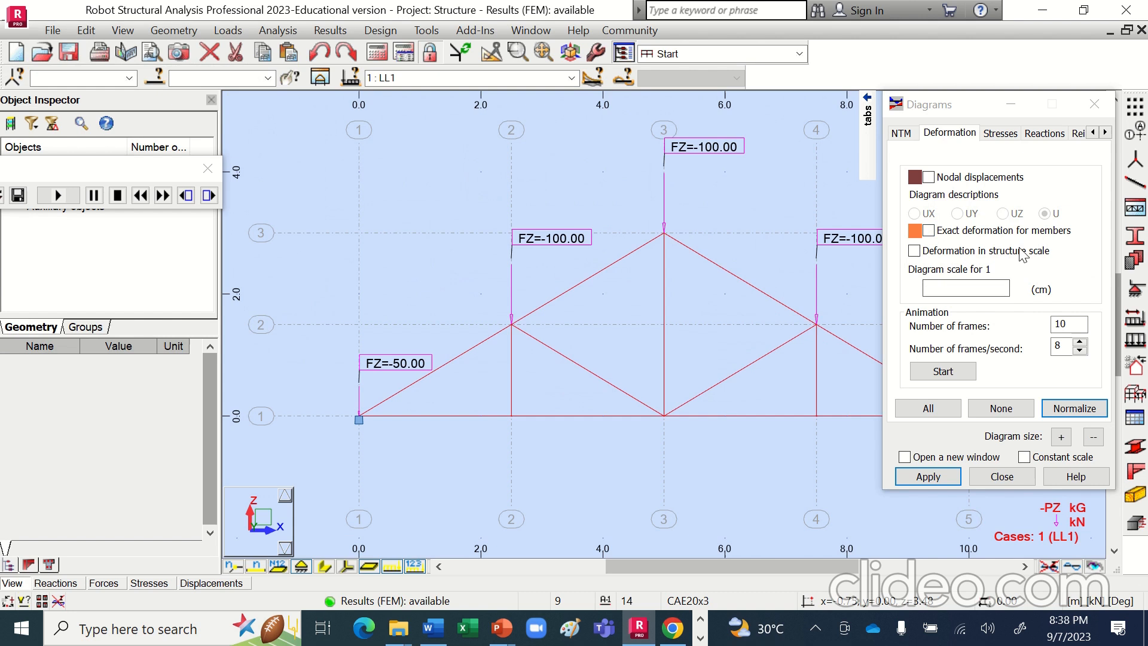
Enable nodal displacements with UZ descriptions and exact deformation, start the animation, and show the diagrams in a new window.
click(928, 177)
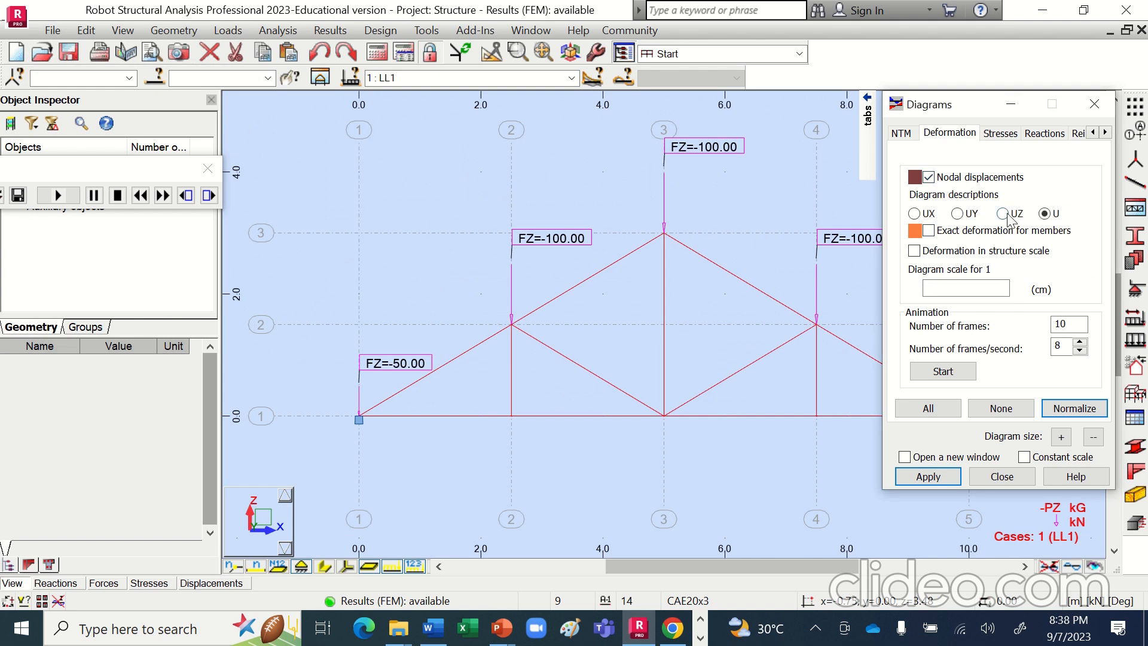
click(1008, 215)
click(945, 372)
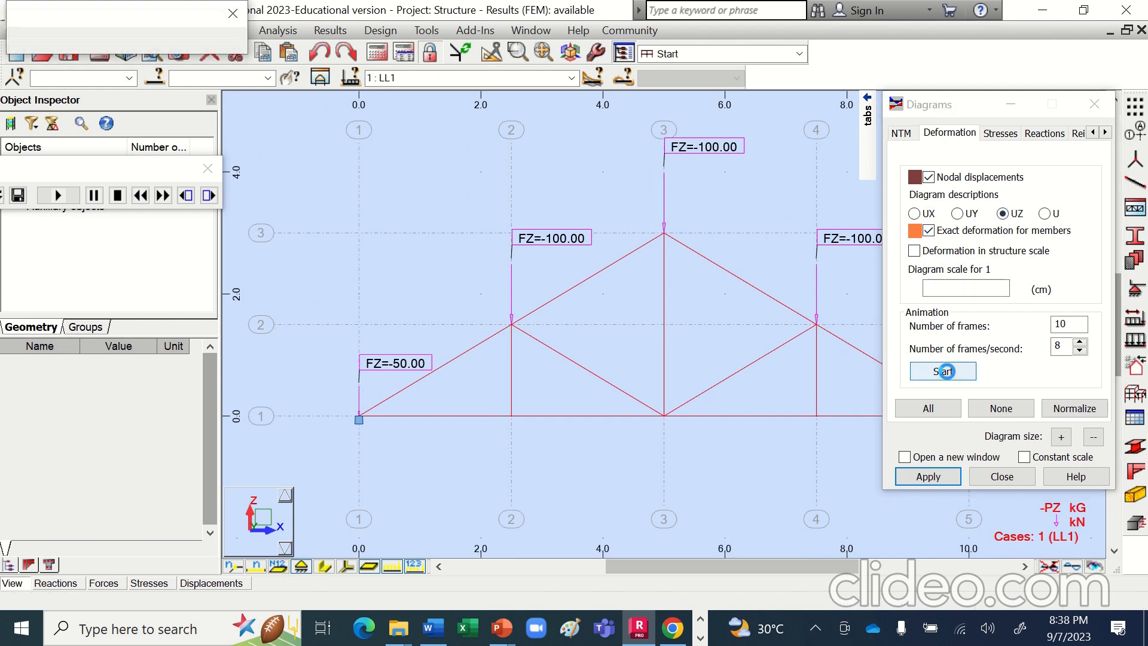
click(904, 458)
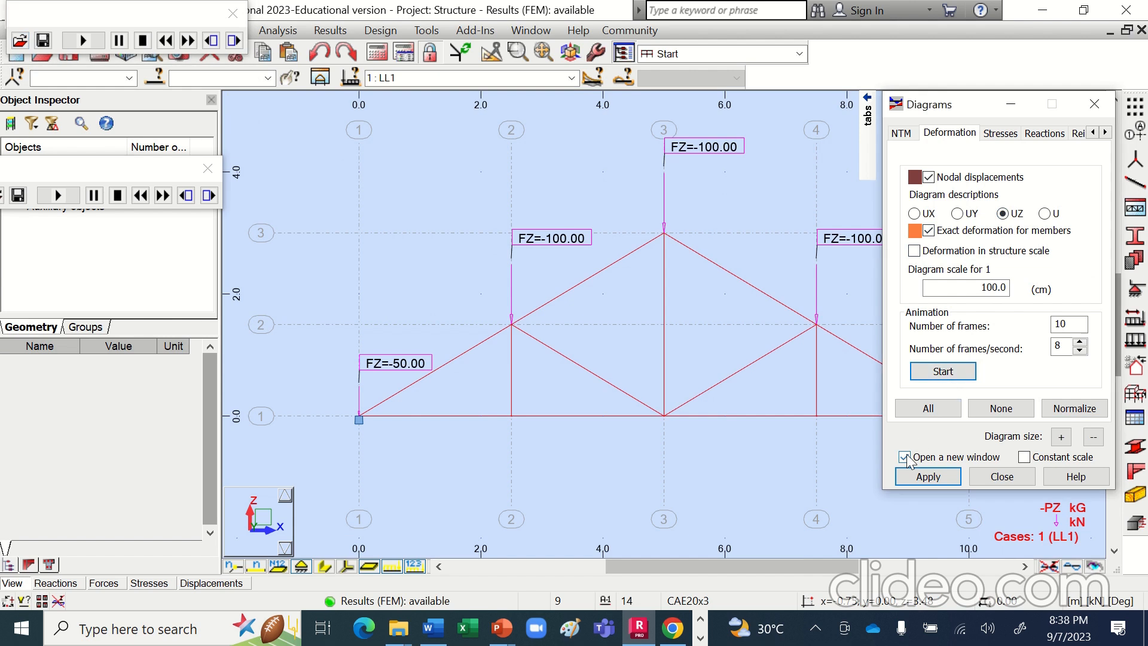
click(939, 478)
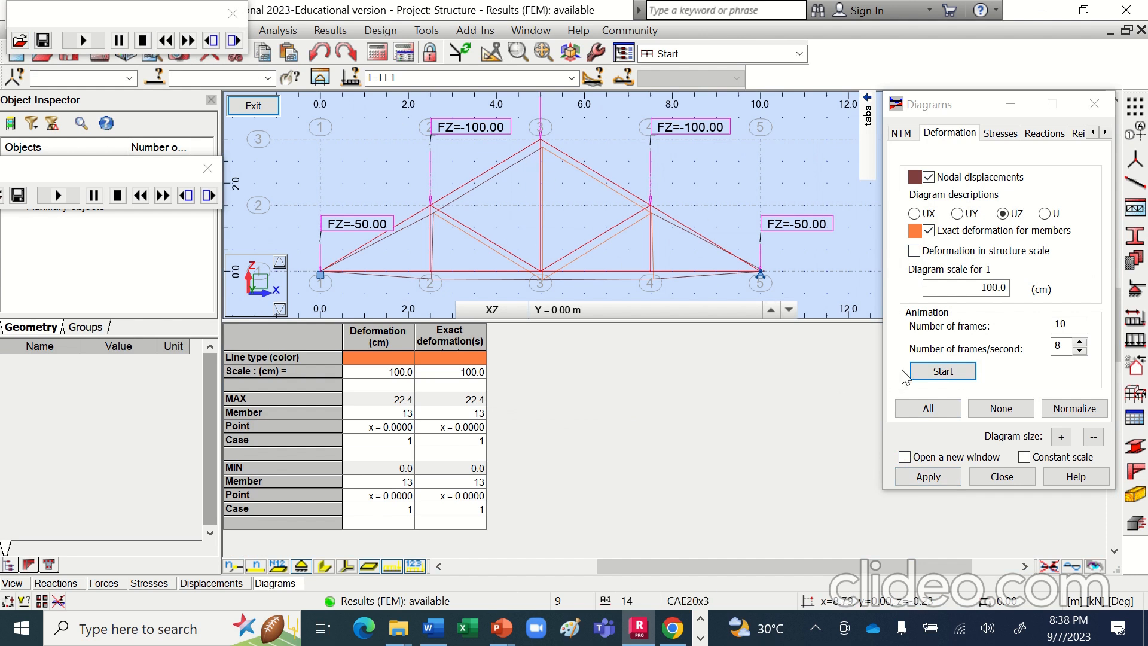
Animate the UZ deformation again, close the diagram settings, and exit the diagram window.
click(939, 372)
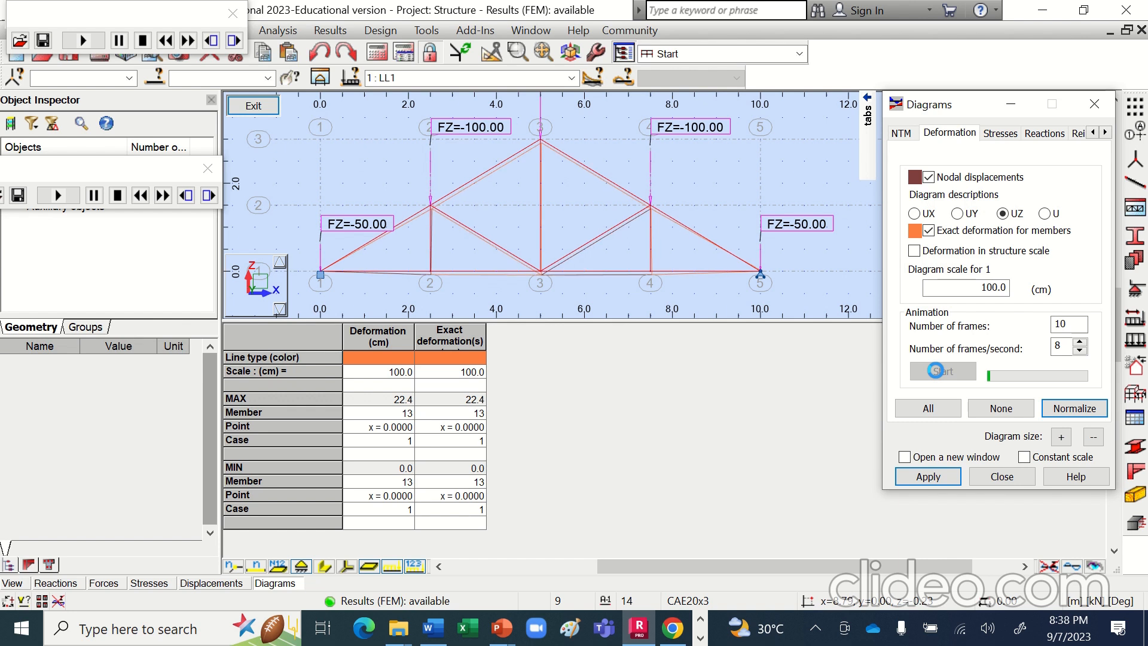
click(996, 477)
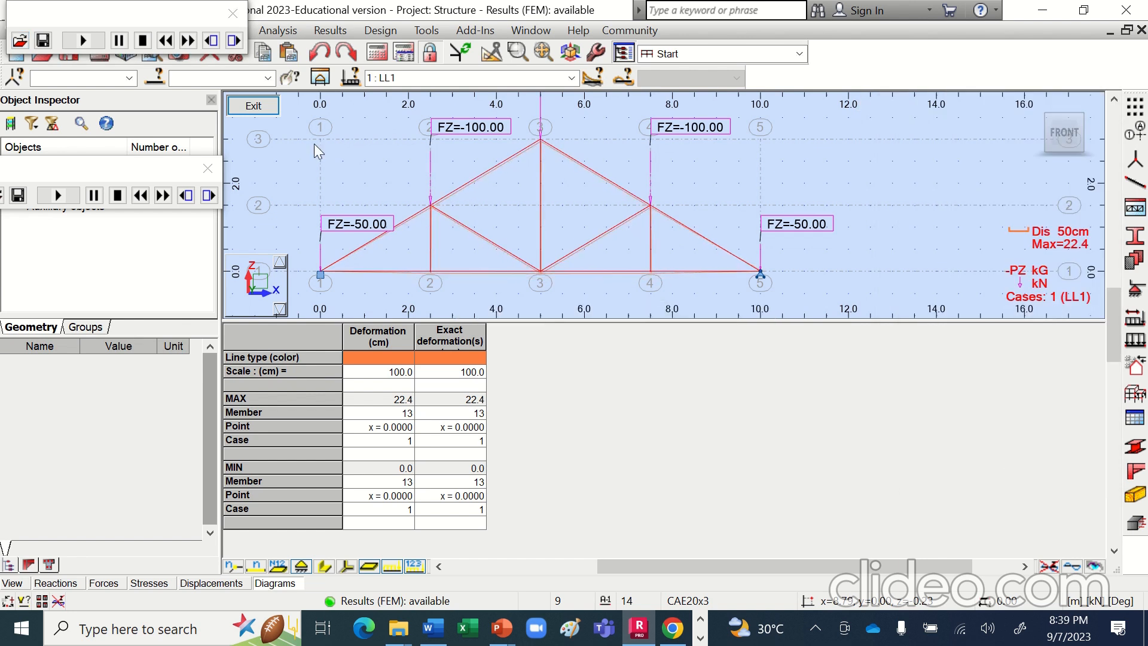
click(250, 106)
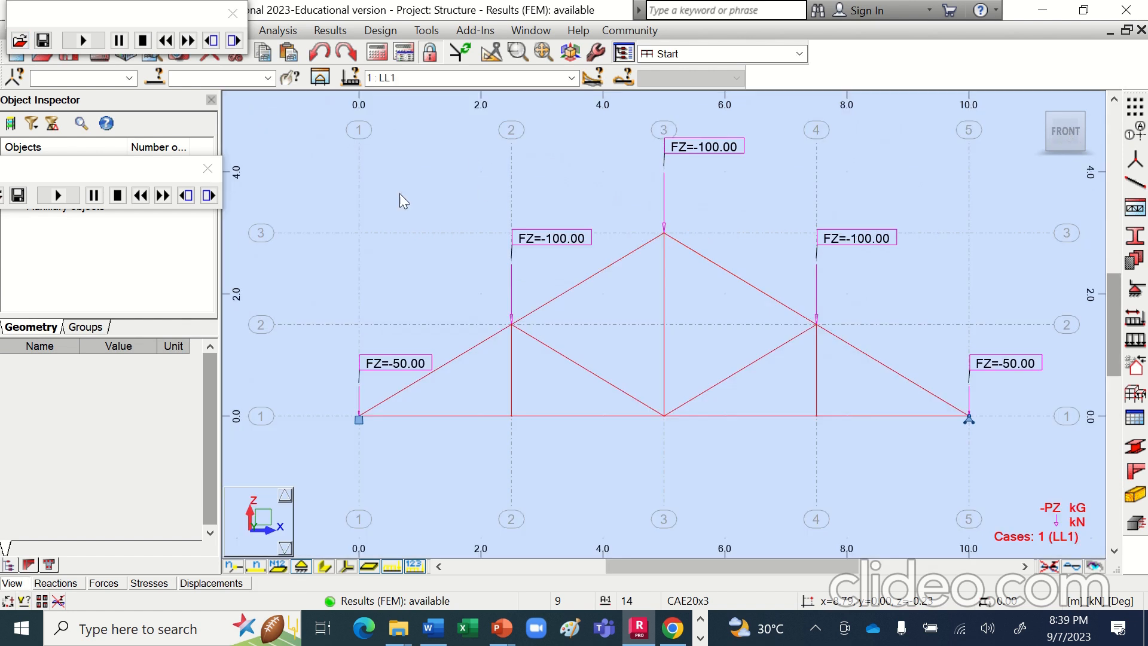
Close the two leftover animation players that cover the main toolbar.
drag(202, 15, 336, 112)
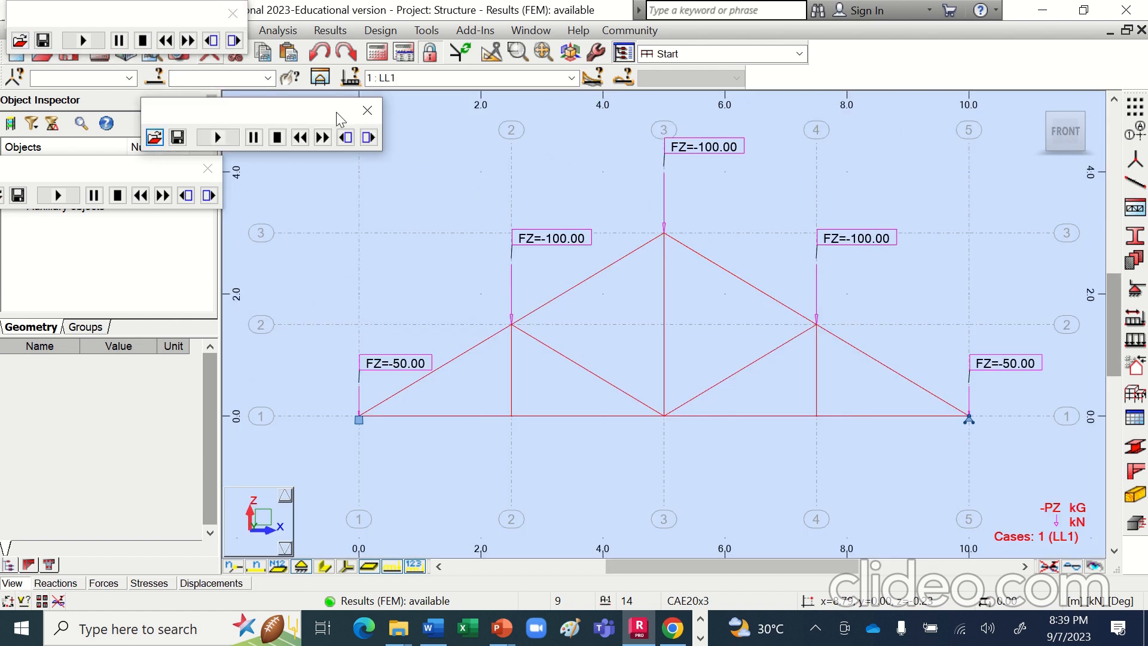
click(368, 111)
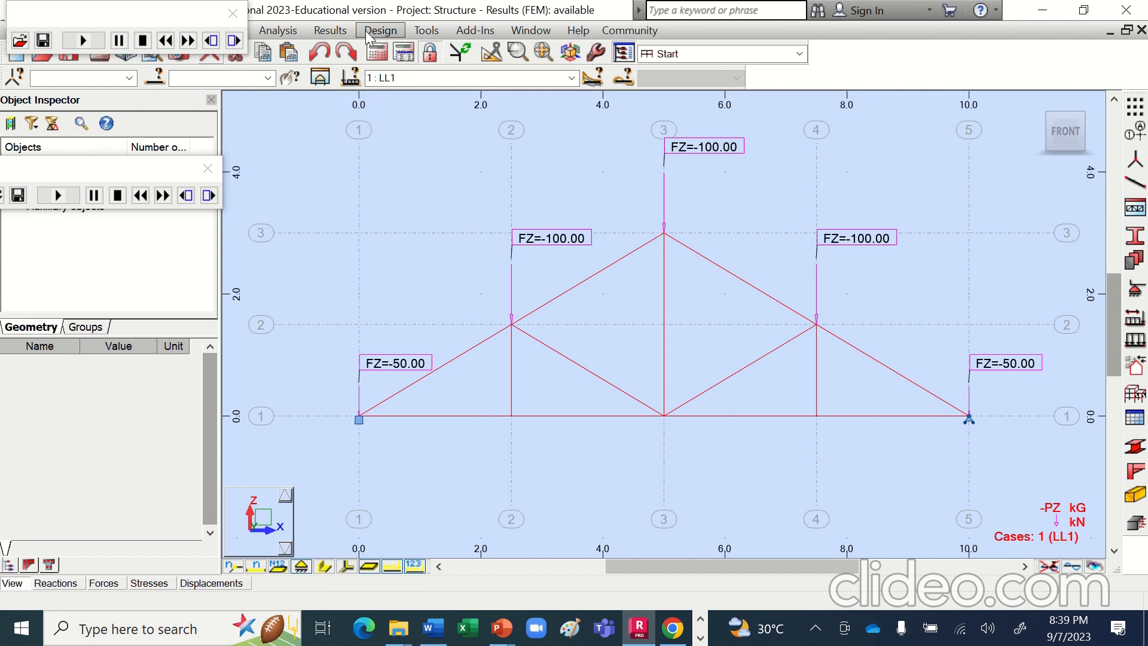
drag(175, 7, 368, 137)
click(415, 142)
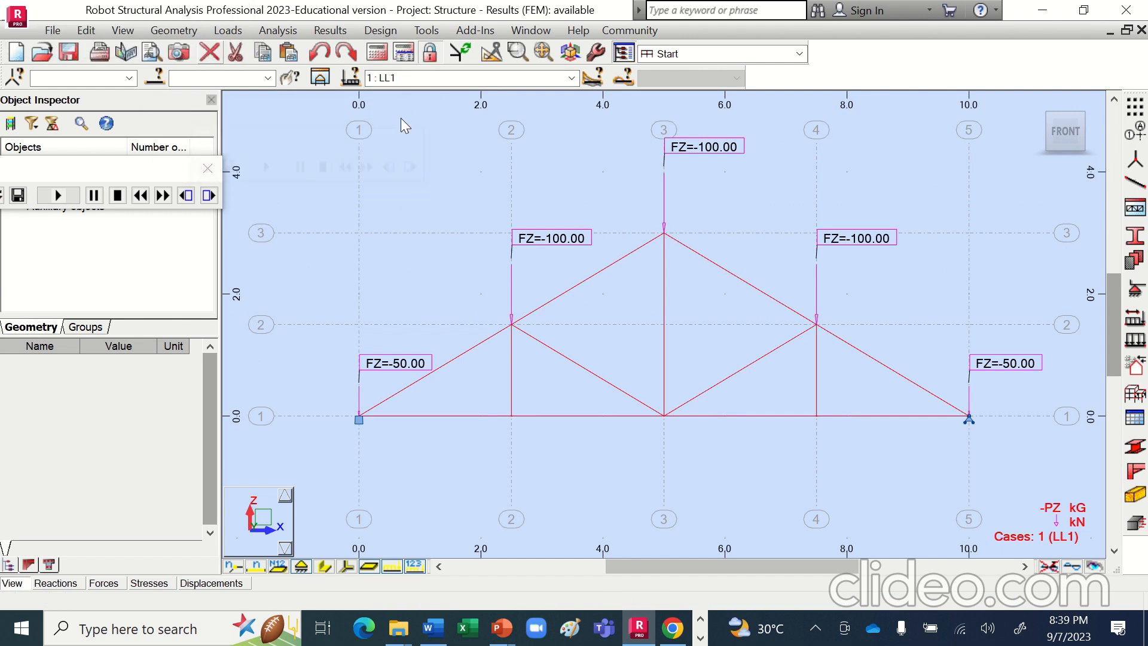
Look over the deformation settings of the member diagrams without enabling any, close them, and check the other available result types.
click(330, 30)
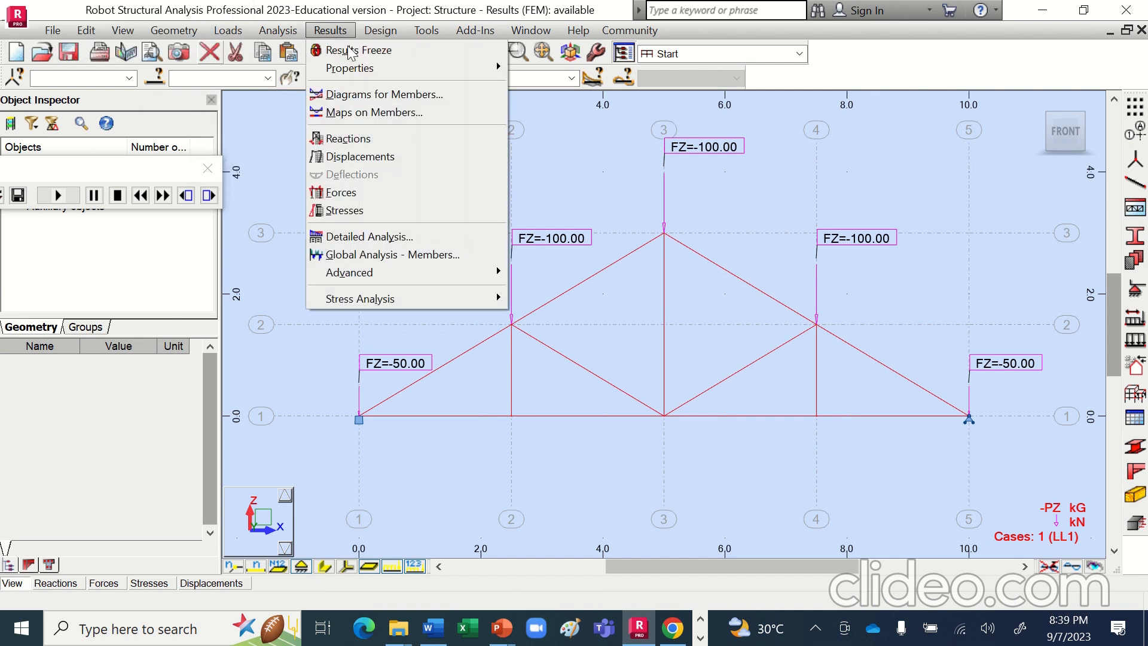
click(367, 95)
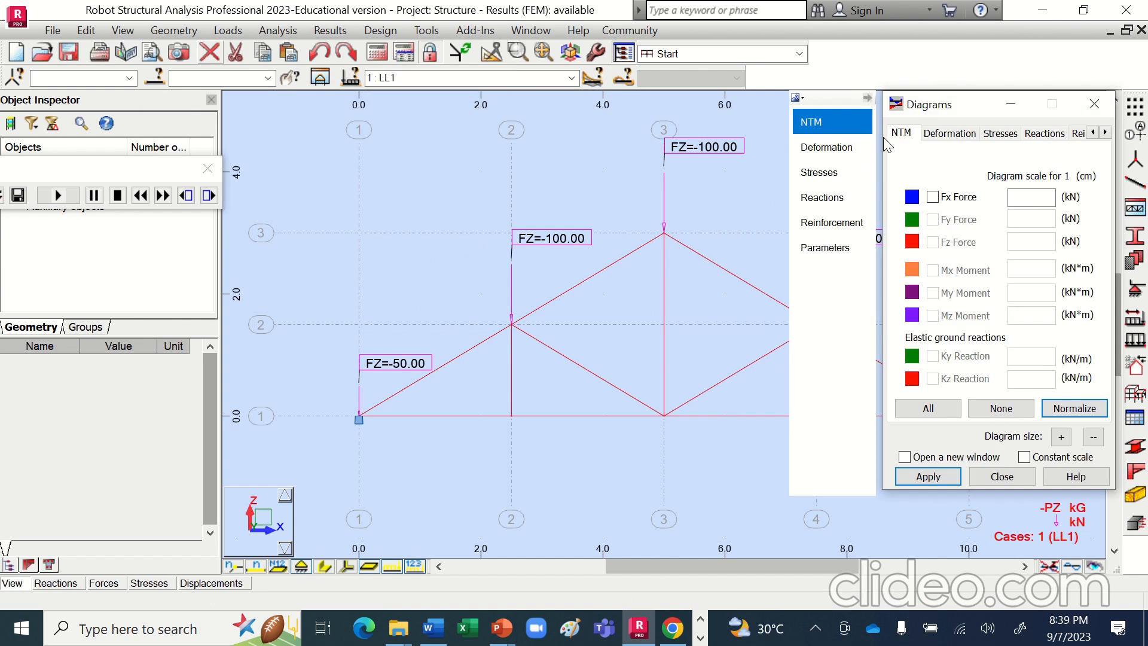
click(952, 134)
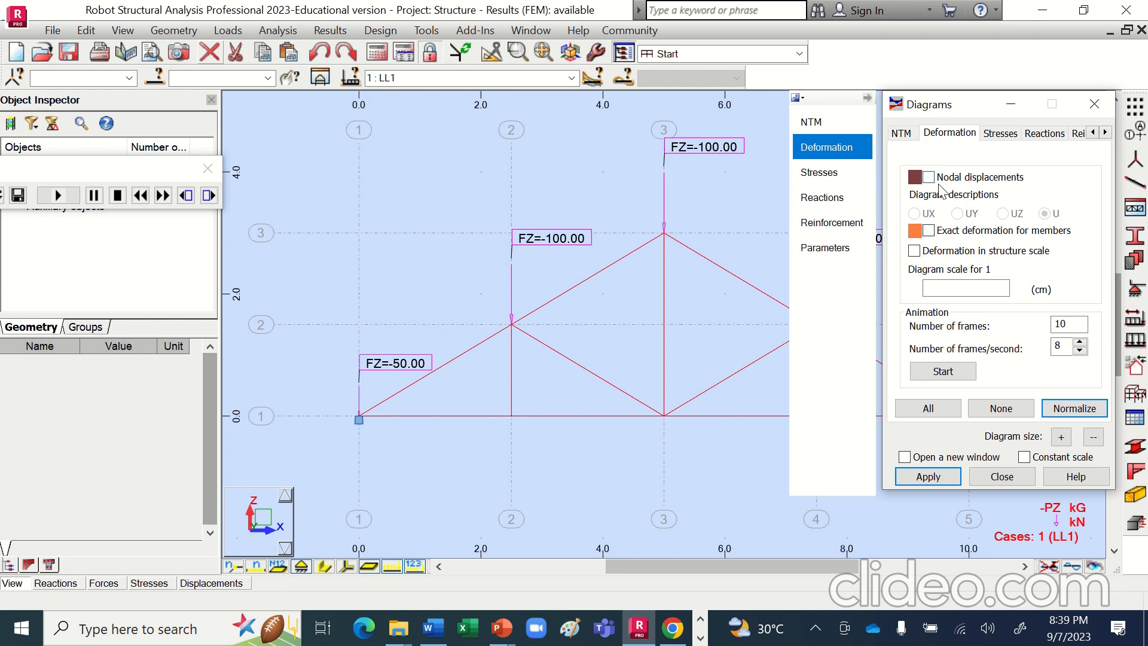
click(914, 476)
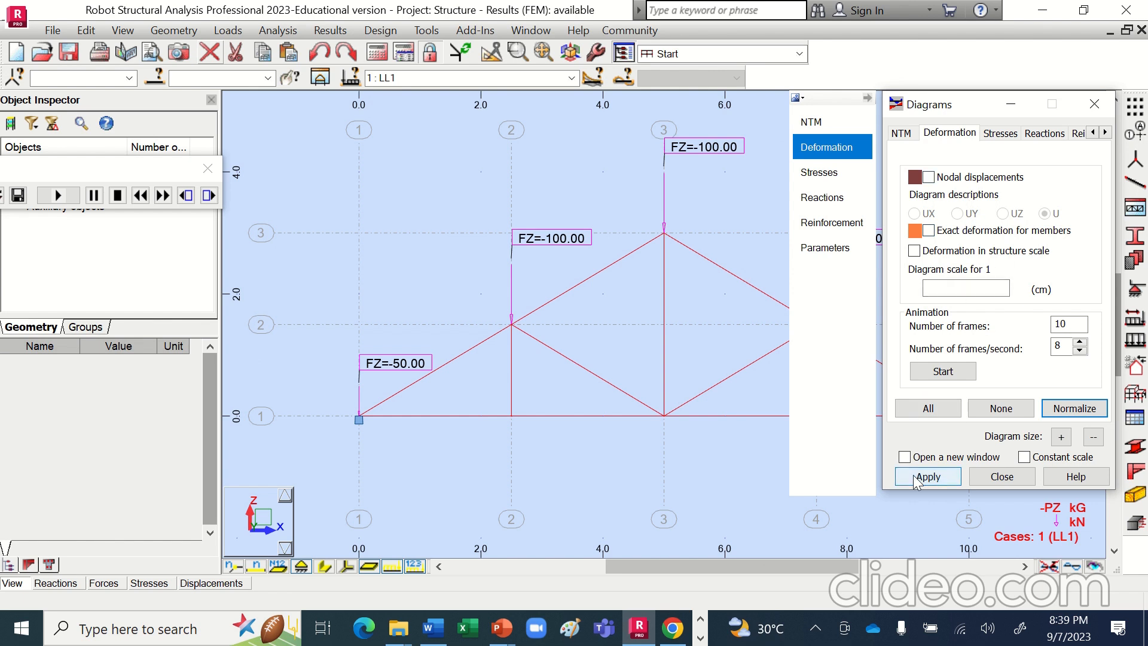
click(995, 476)
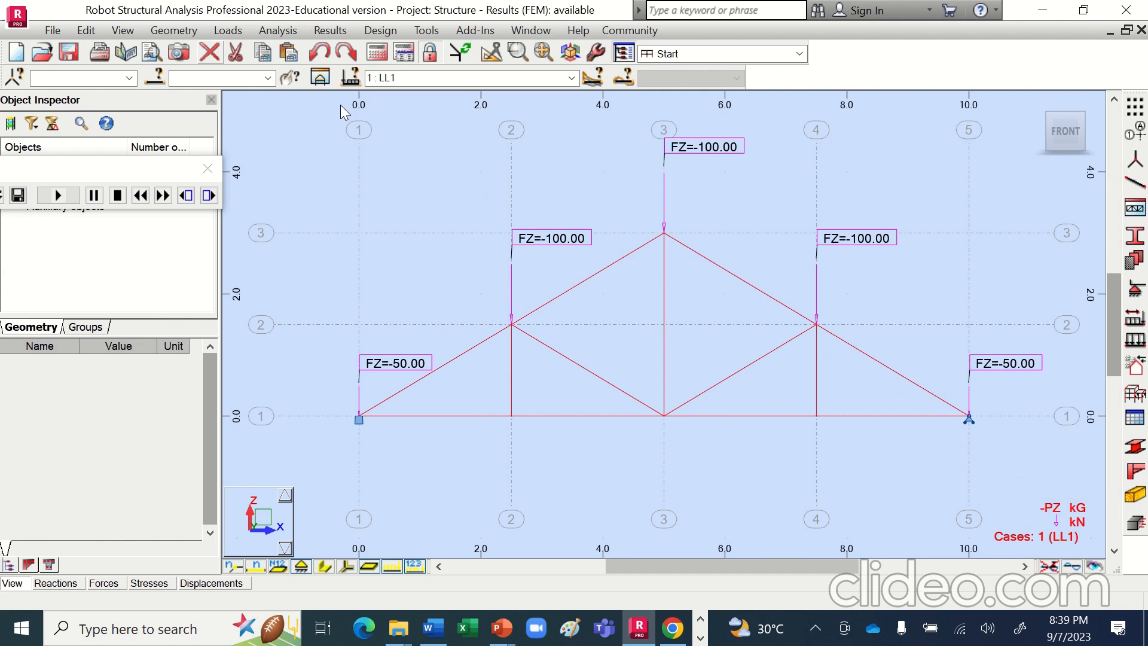
click(329, 32)
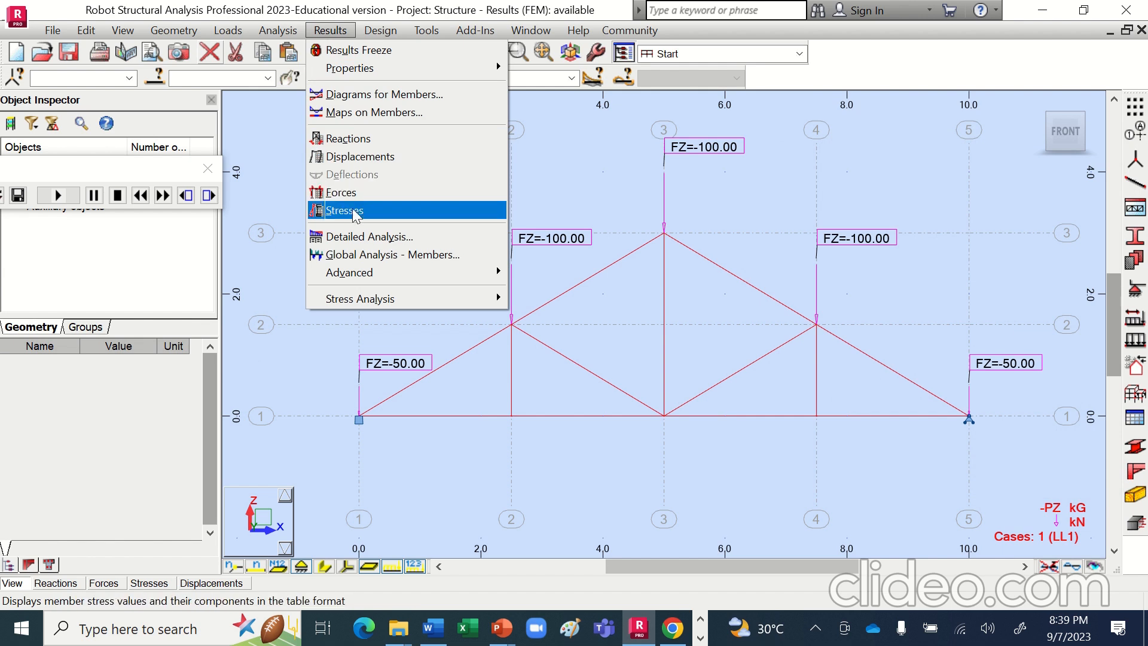
click(540, 193)
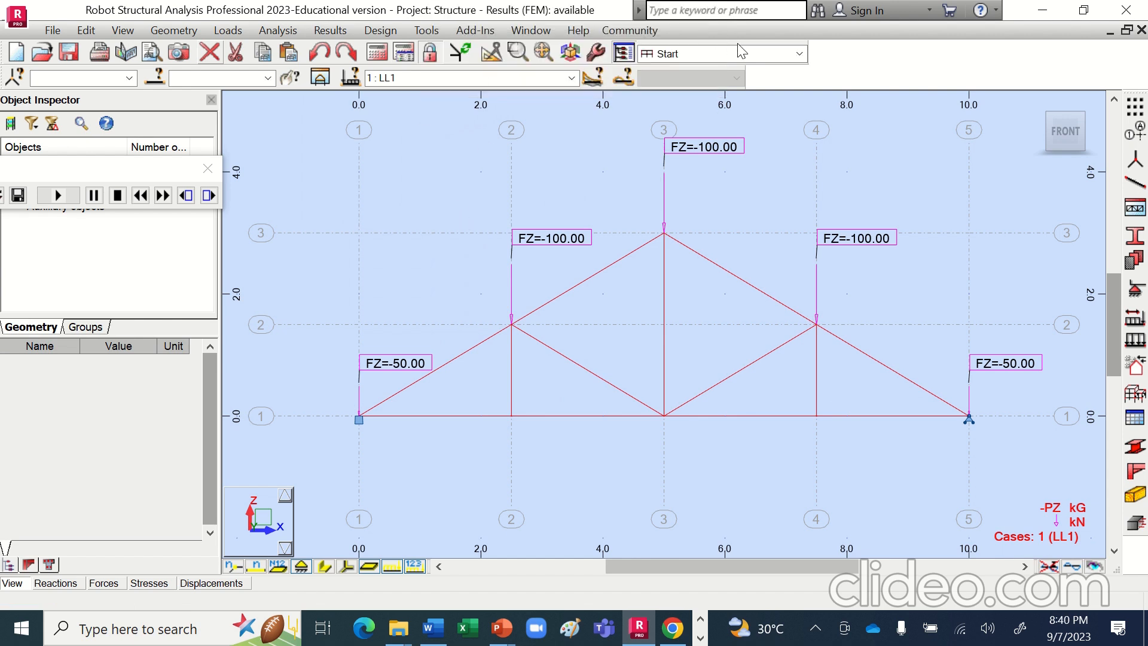
Switch the workspace layout to Connections under Steel Design.
click(802, 54)
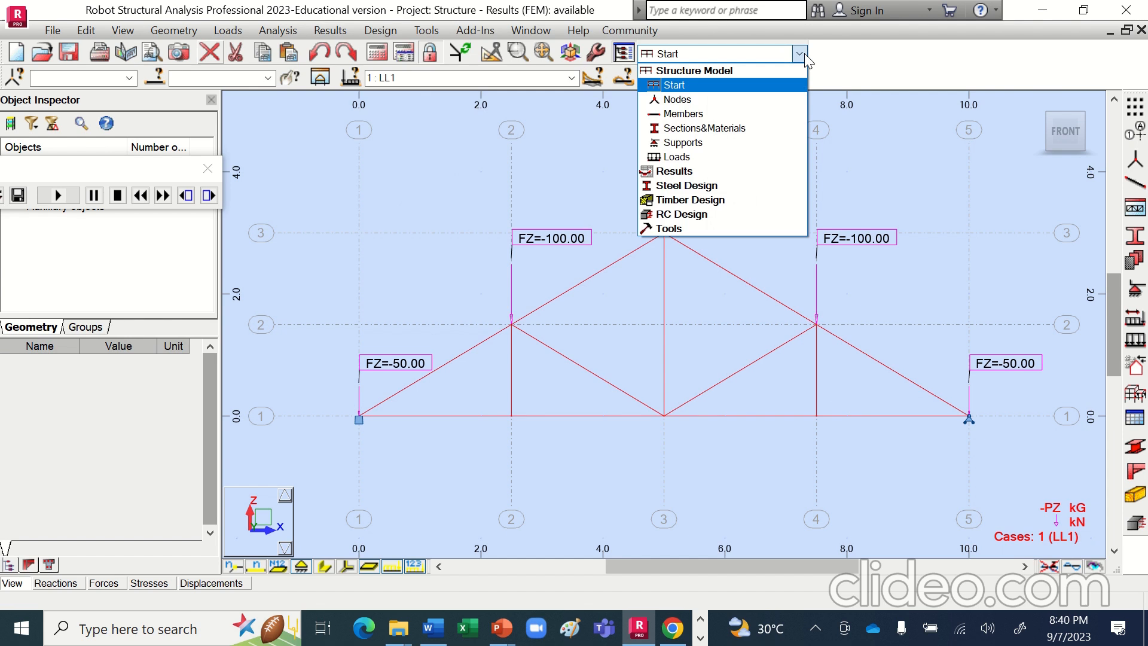
click(688, 186)
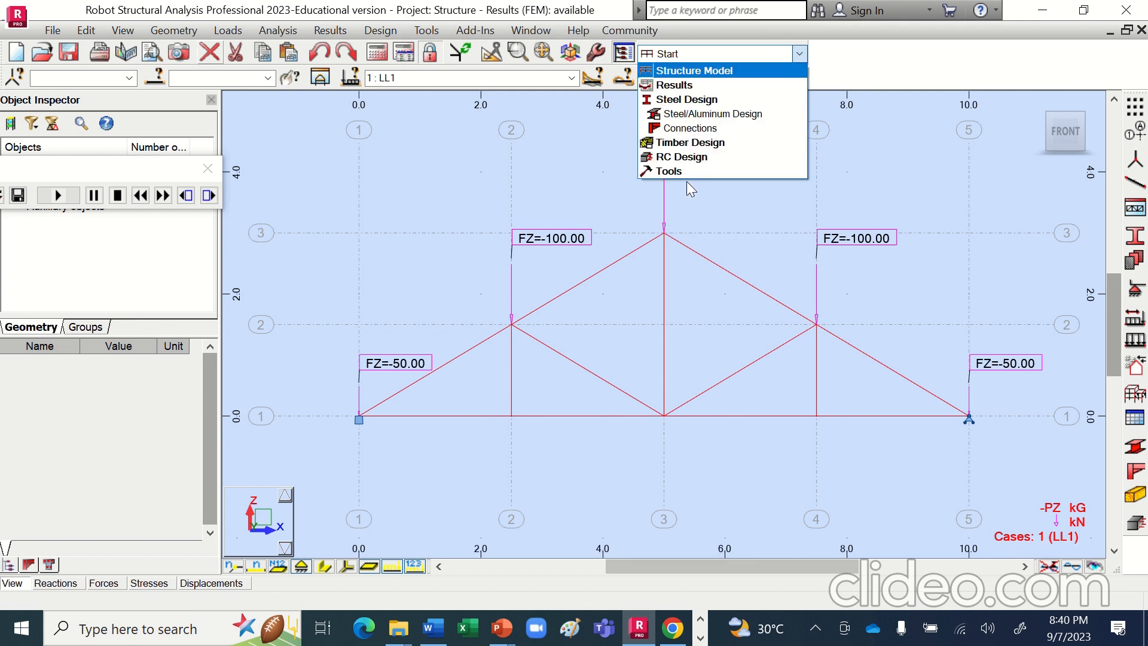
click(693, 128)
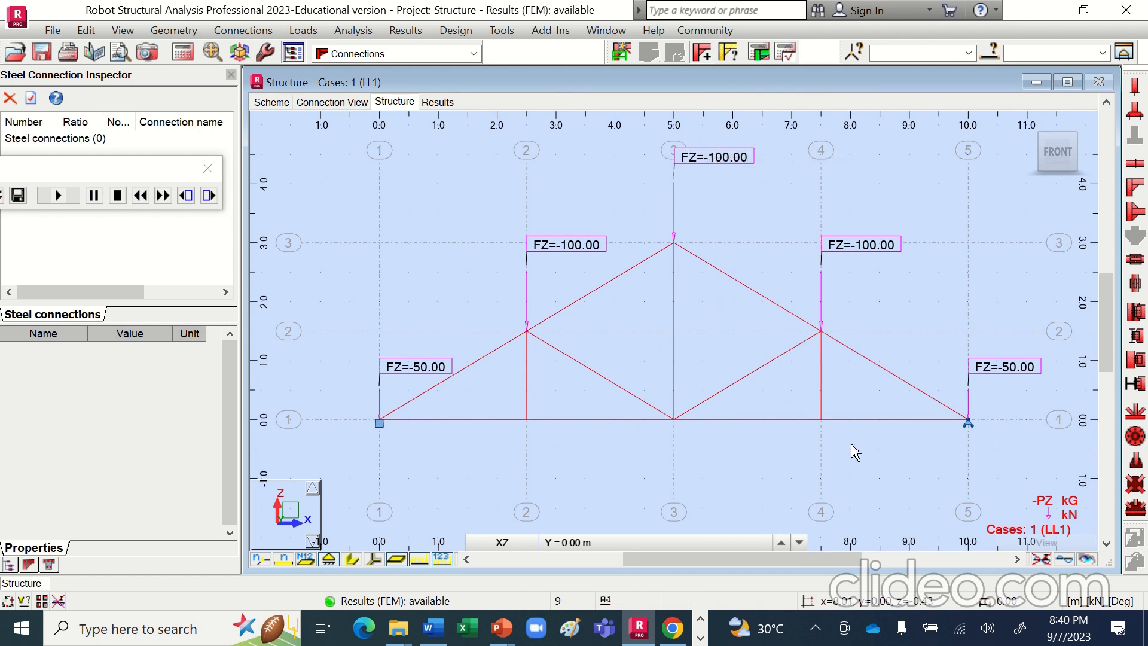
Select lower-chord node 4 with members 3, 4 and 11, create a tube connection, accept the structure data change, and close its definition unchanged.
drag(851, 444, 779, 389)
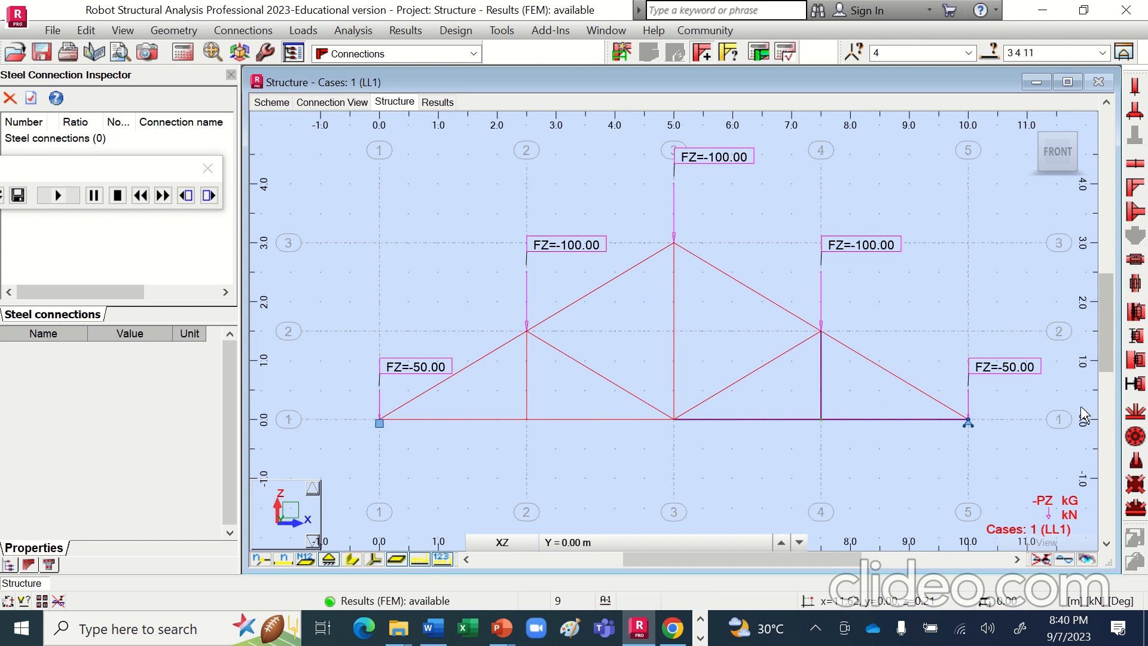
click(1136, 414)
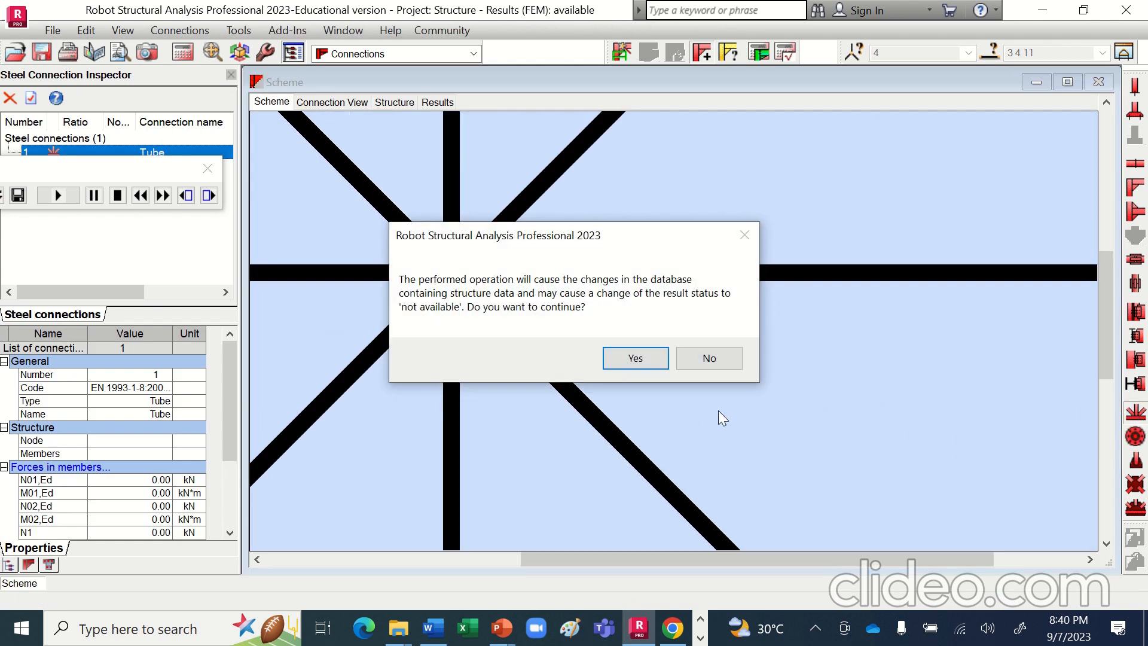
click(656, 359)
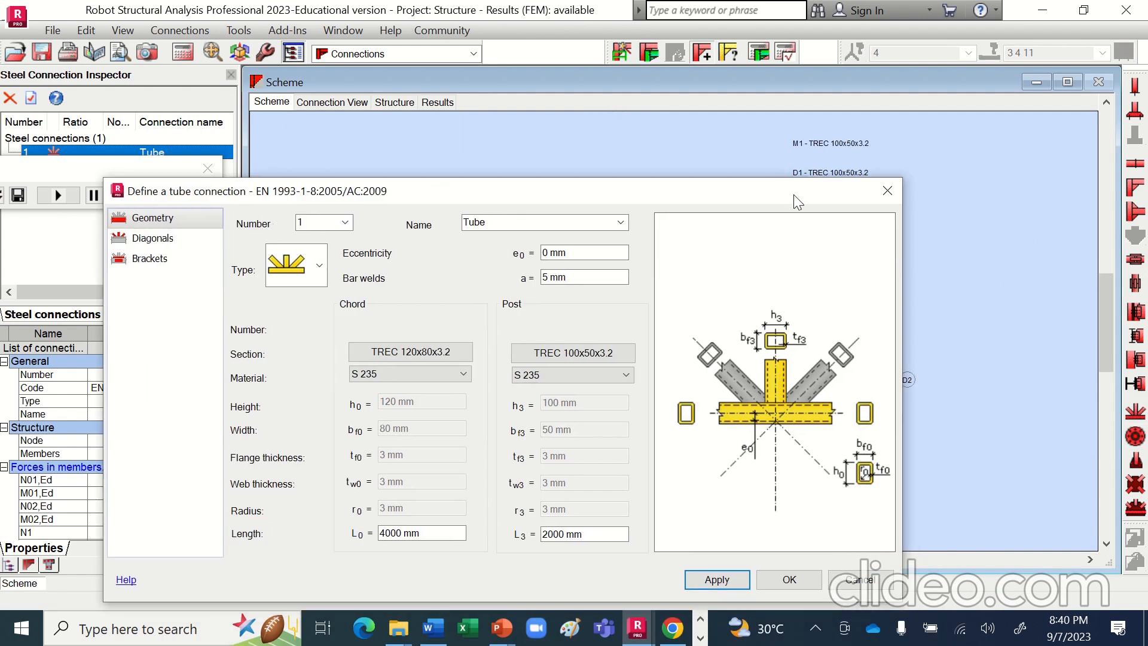
click(888, 186)
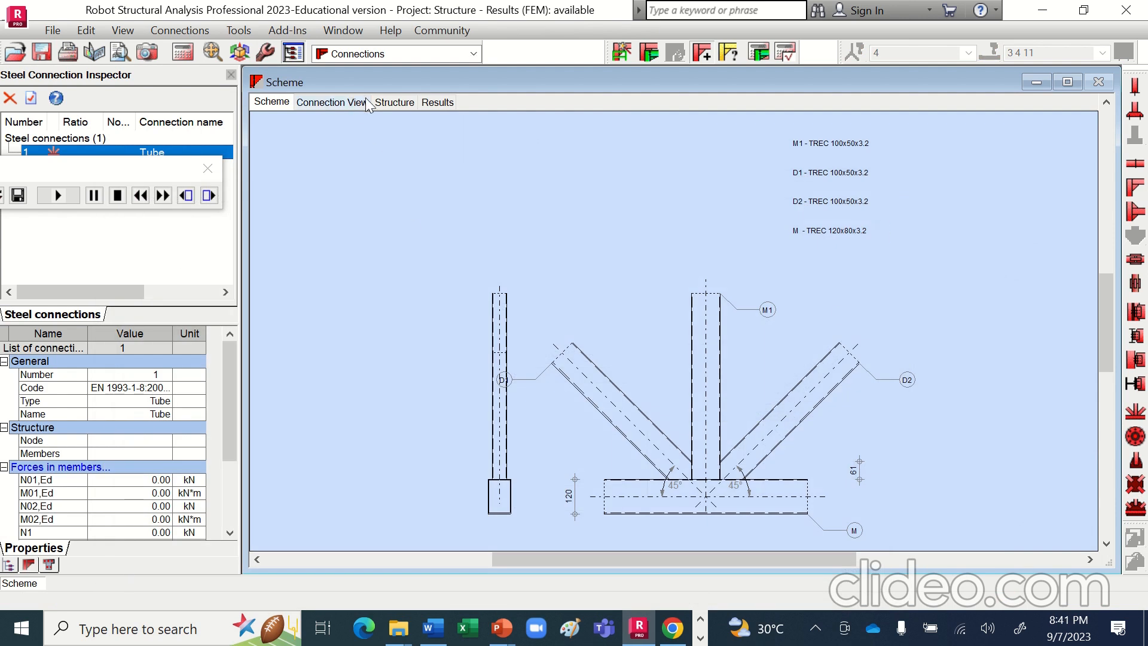
Create a gusset plate truss chord node connection for the selected node 4 and members 3, 4 and 11, with bolted post connections.
click(396, 103)
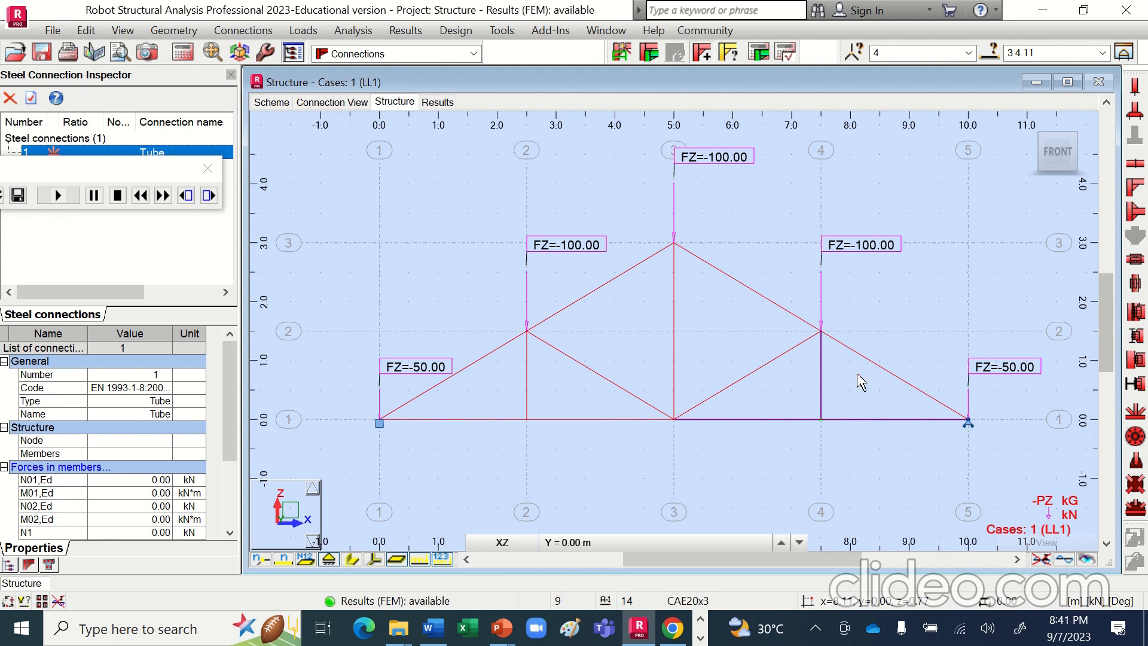
click(622, 53)
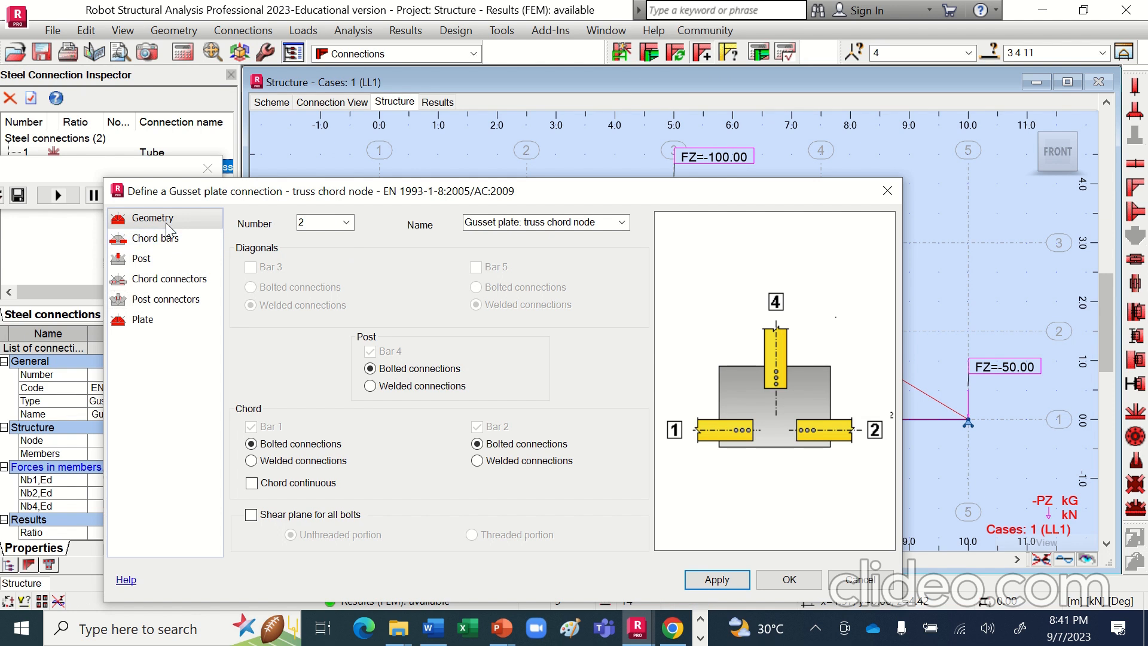
click(158, 238)
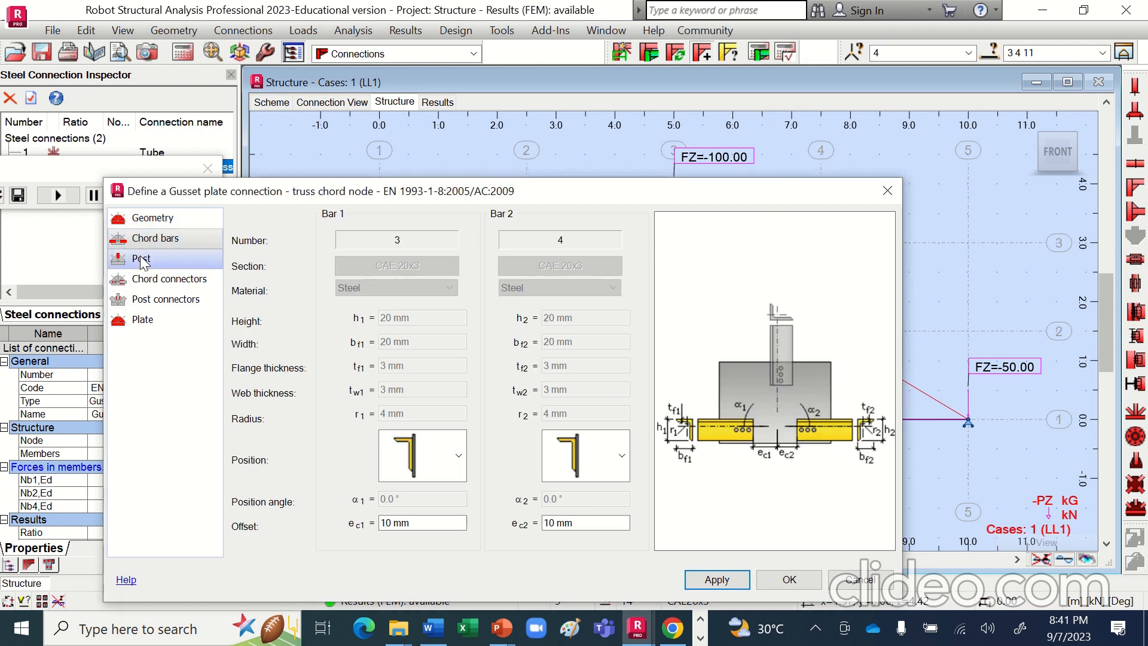
click(152, 220)
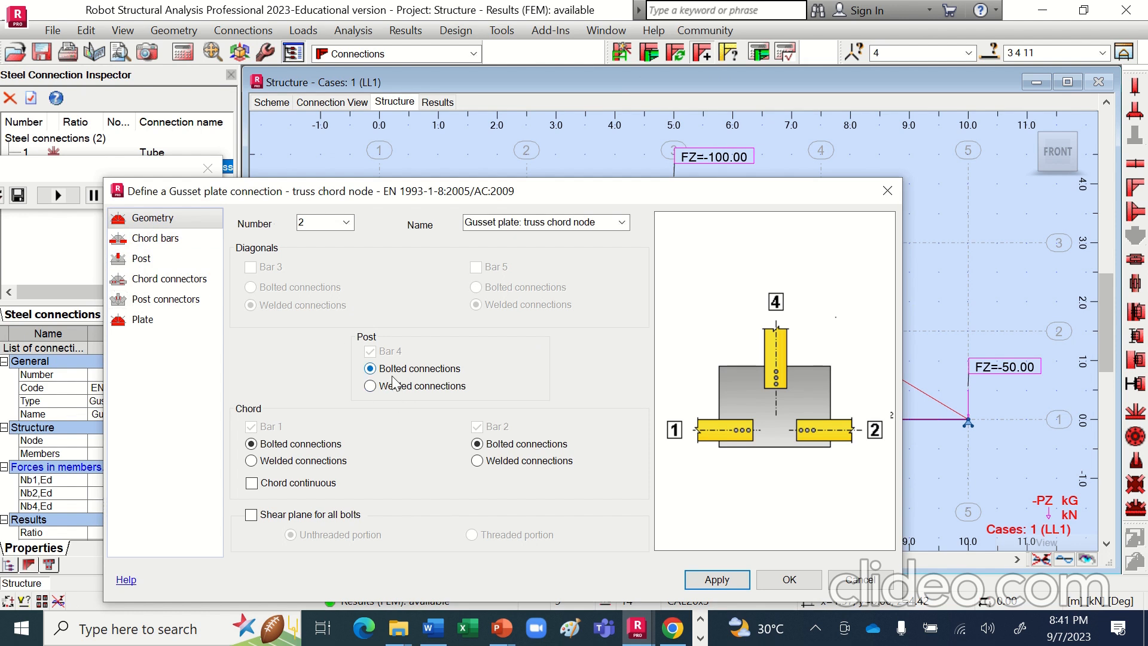
click(417, 394)
click(412, 370)
Check the gusset connection's chord bars, post, connectors and plate parameters, and accept the definition with its default values.
click(165, 242)
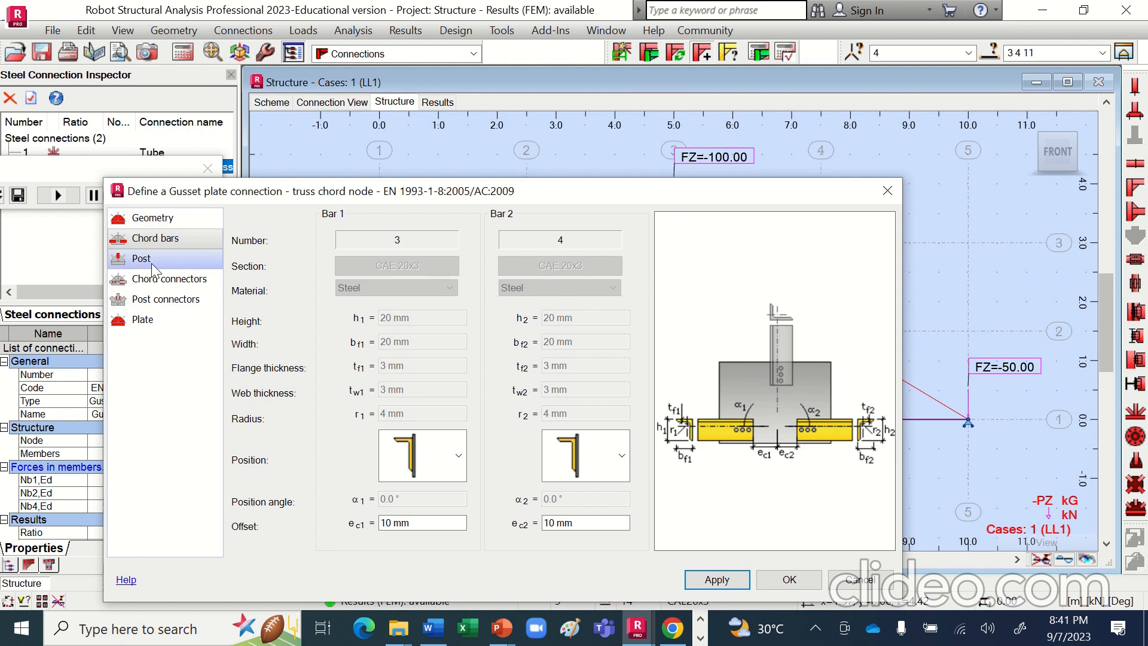
click(153, 264)
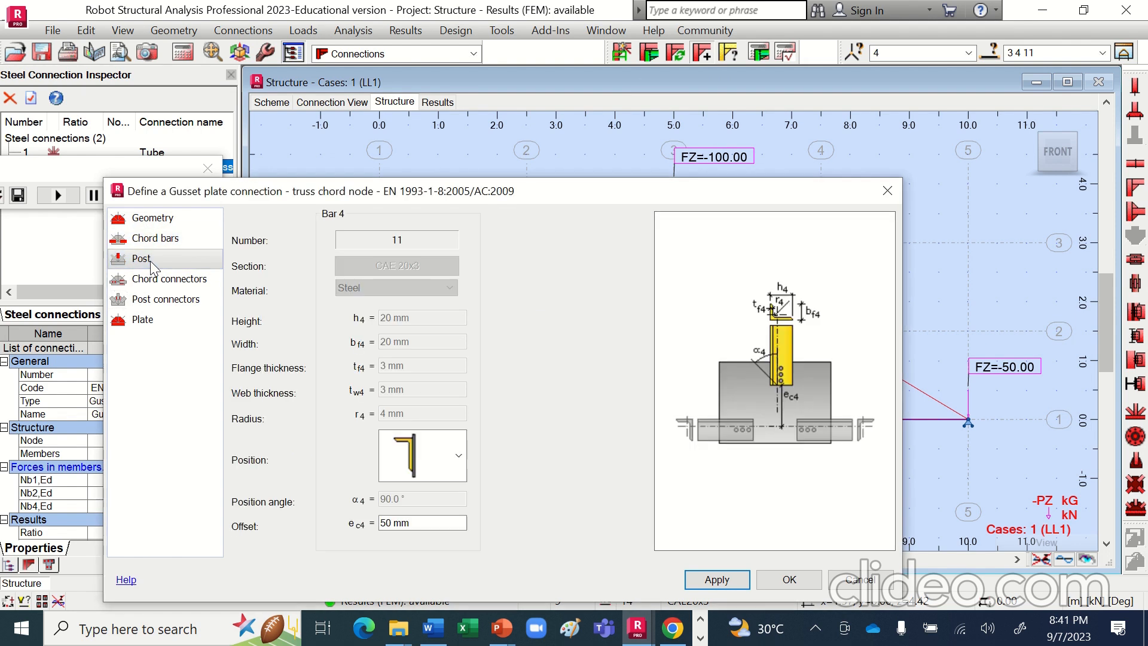
click(173, 297)
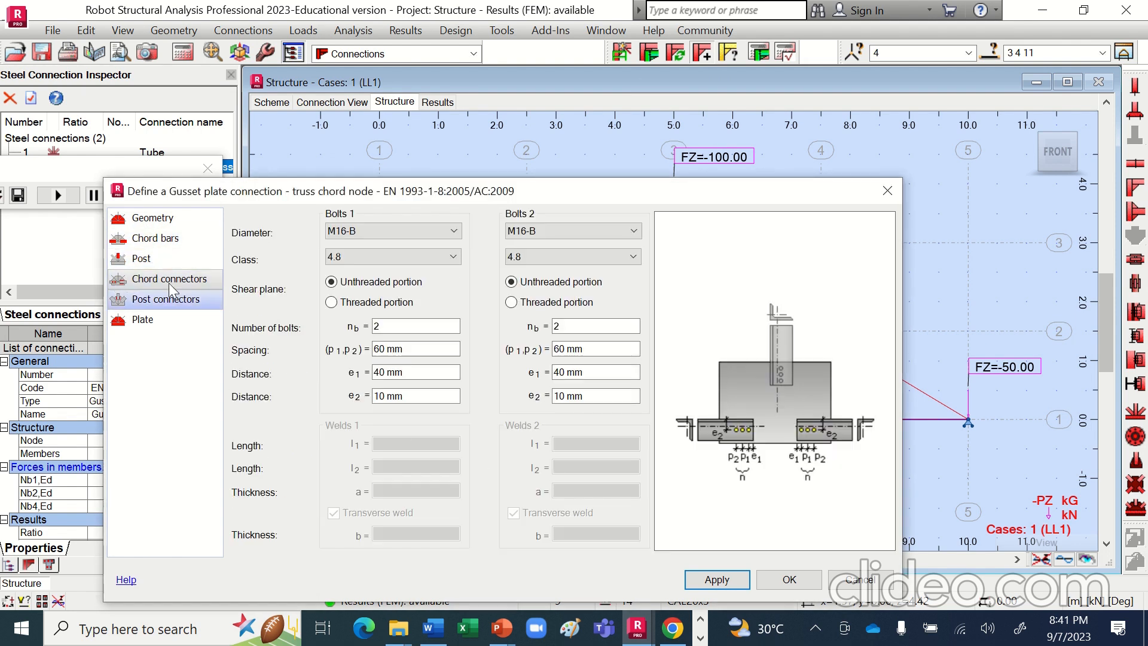
click(146, 258)
click(156, 239)
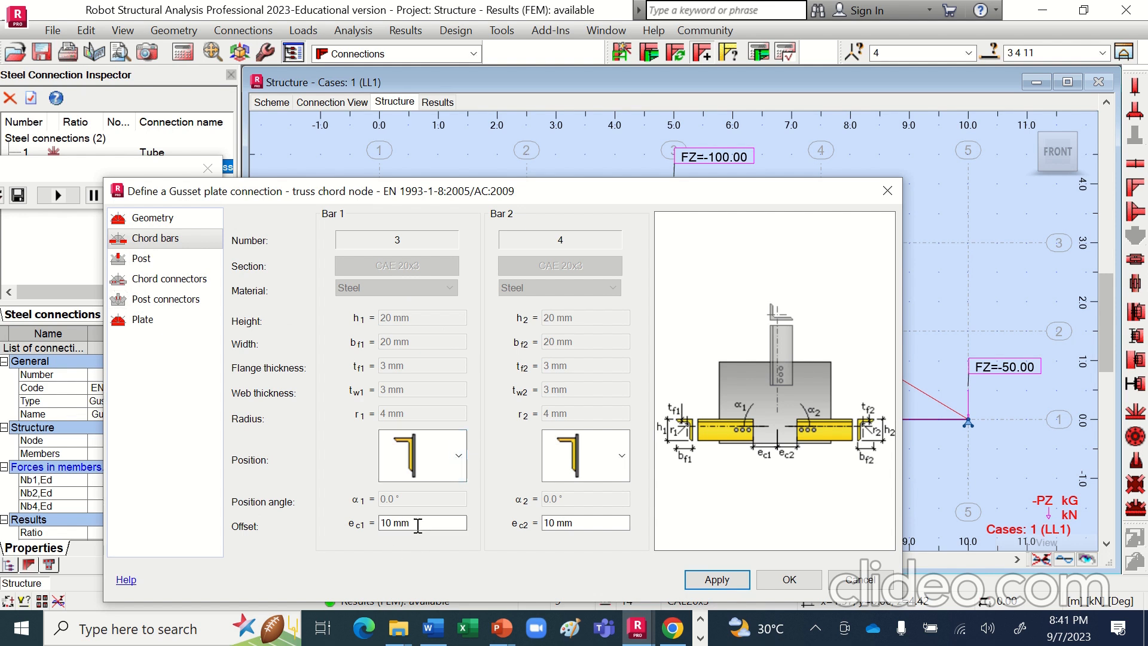
click(420, 521)
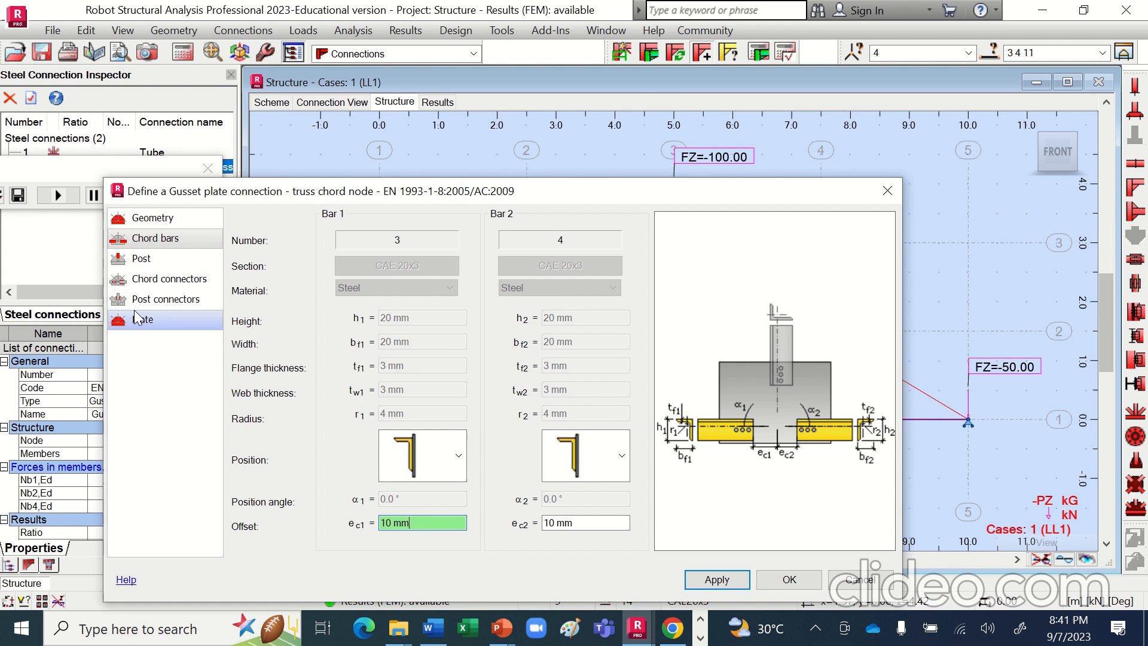
click(165, 299)
click(156, 284)
click(156, 319)
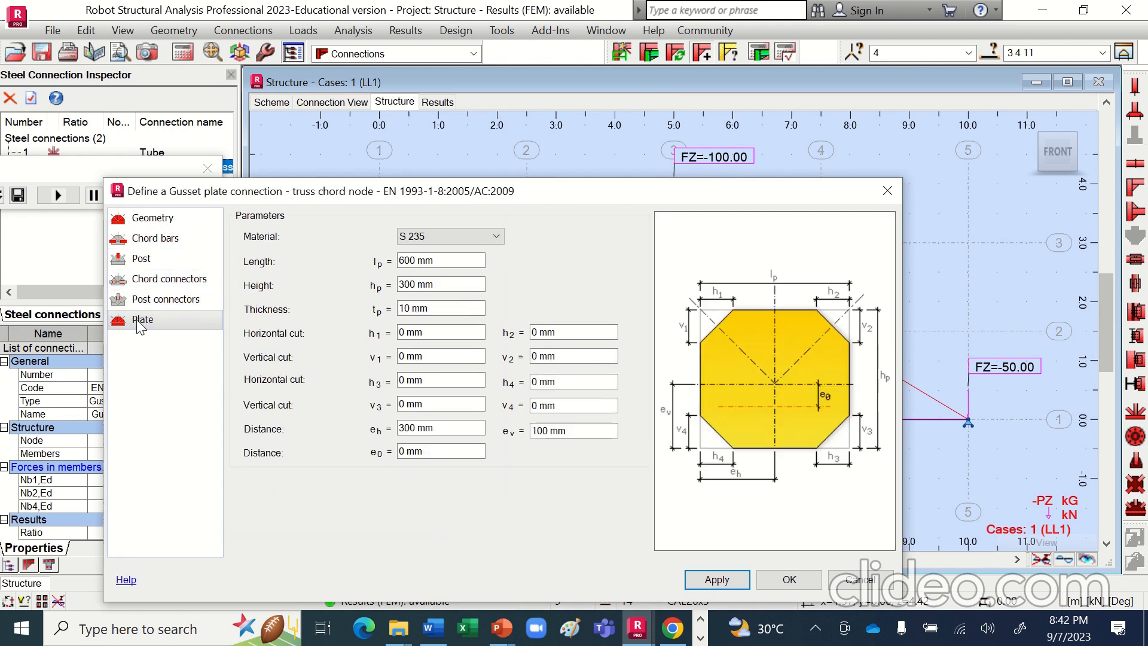
click(171, 219)
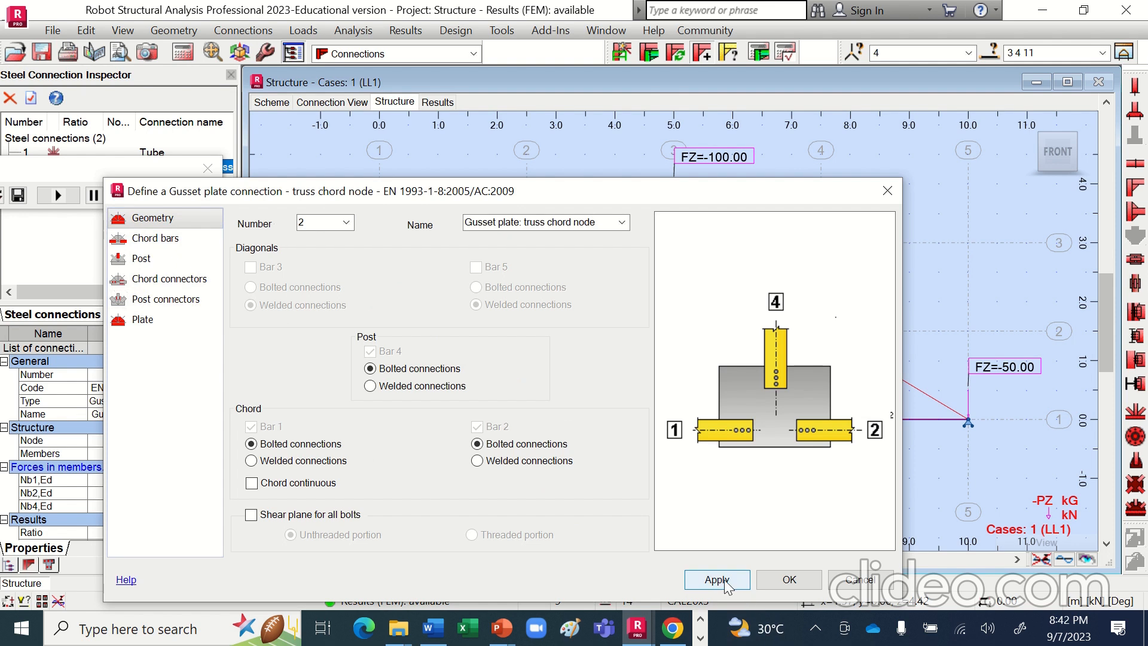
click(791, 579)
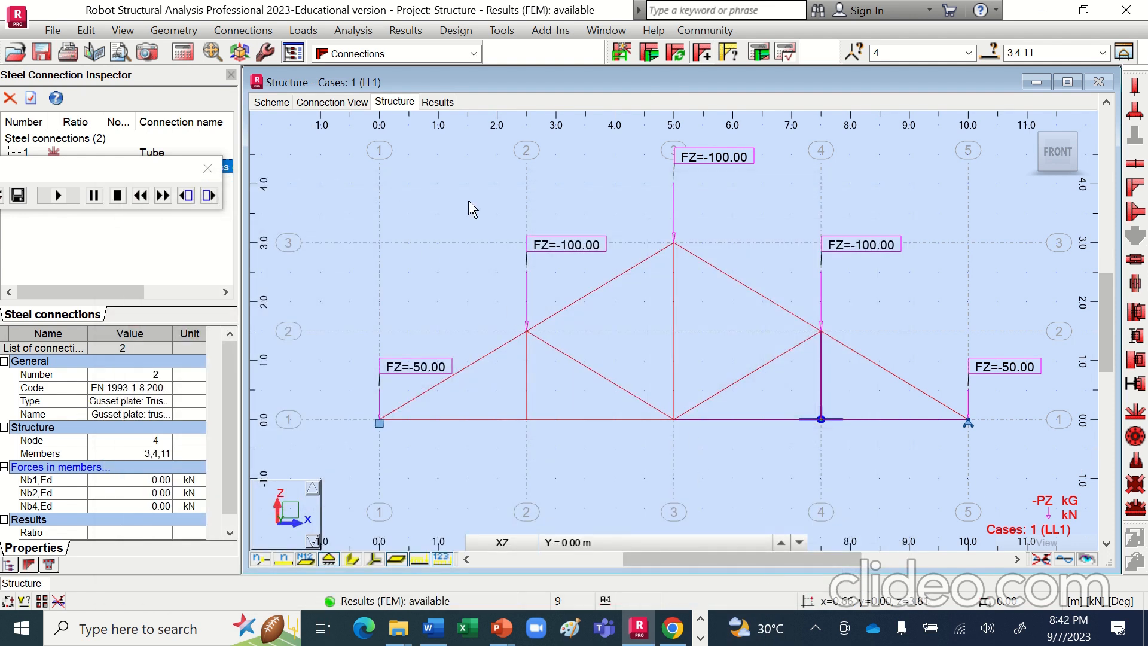
Run the connection verification calculation for connection 2 at node 4 under load case 1.
click(245, 31)
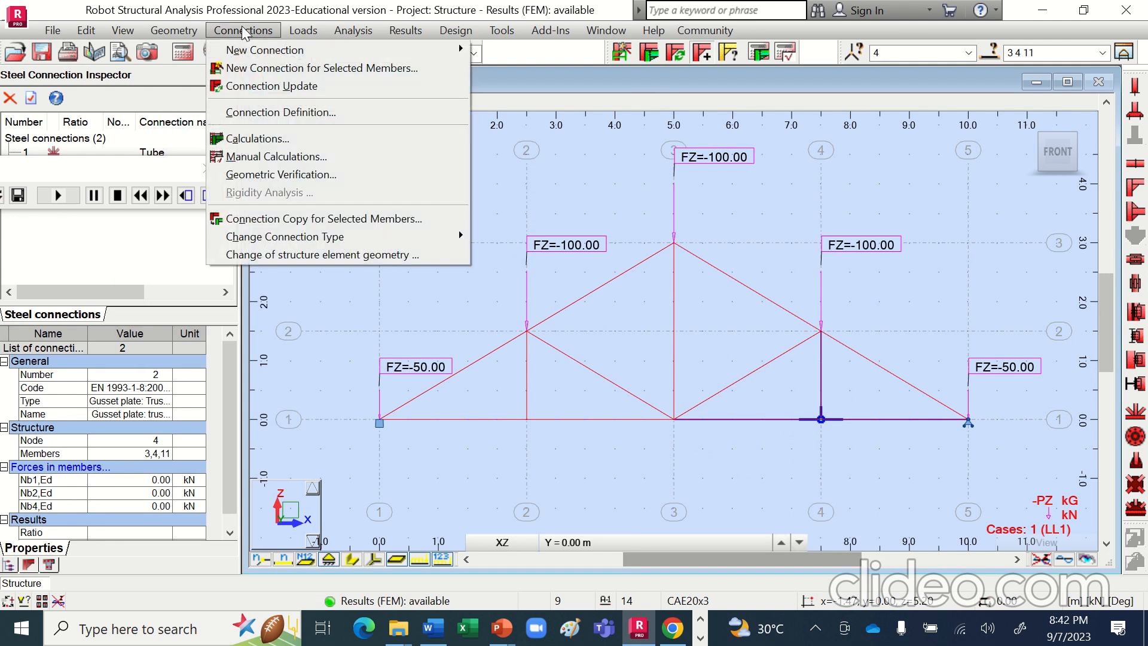
click(255, 139)
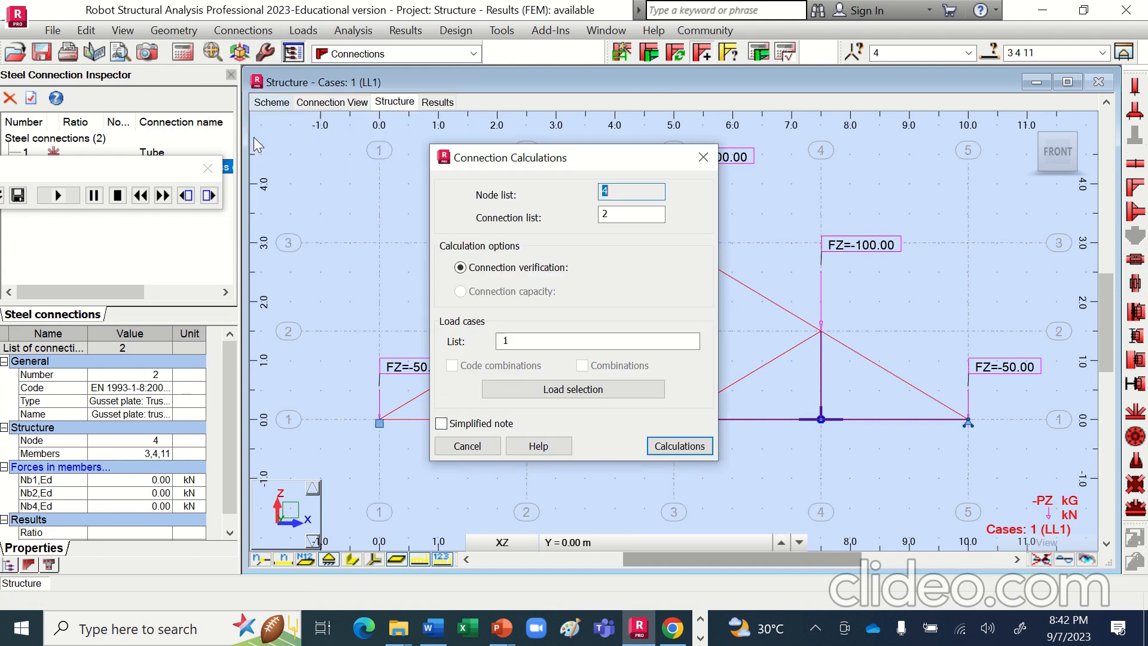
click(674, 447)
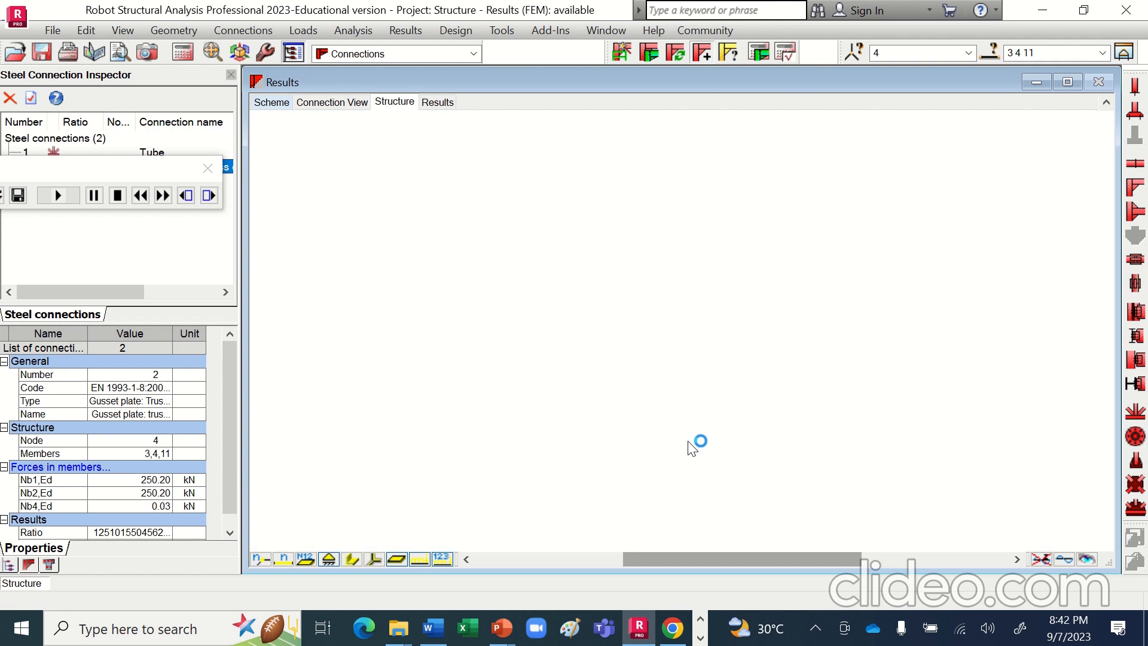
Examine the gusset plate connection in its scheme drawing and 3D view, and check its location on the truss.
click(274, 104)
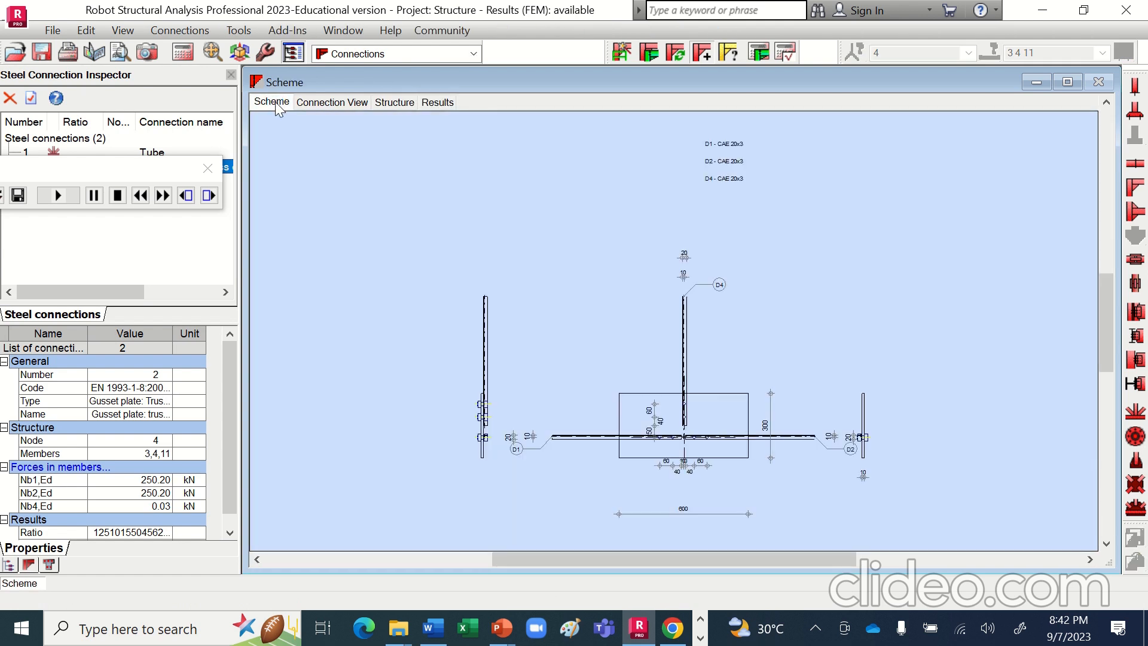
click(339, 106)
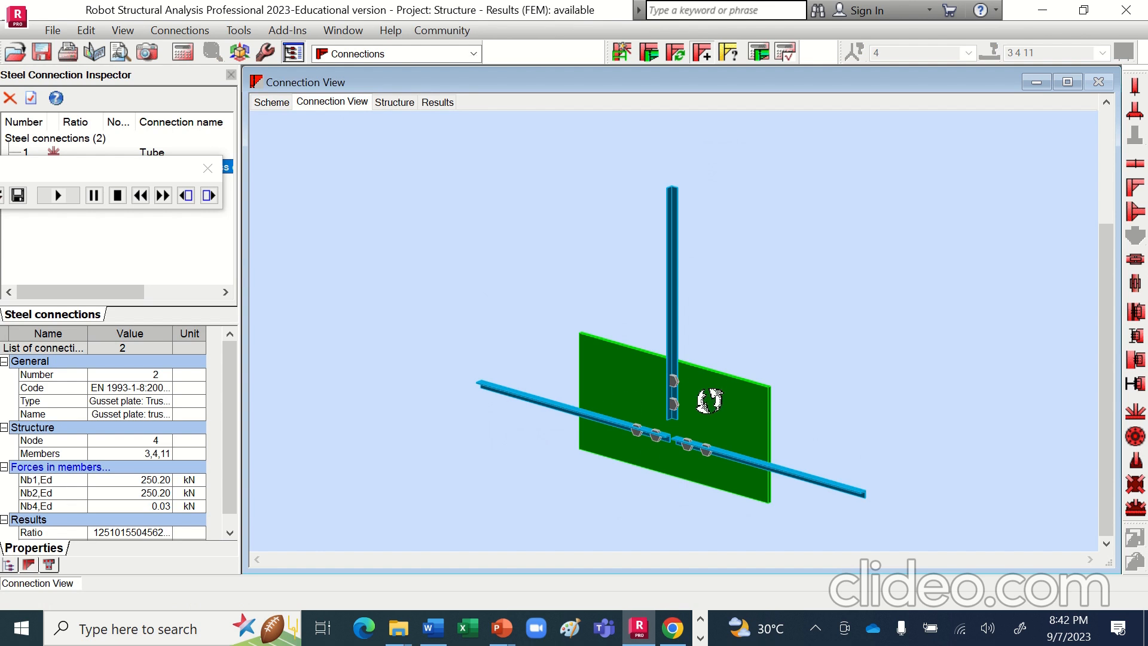
click(394, 106)
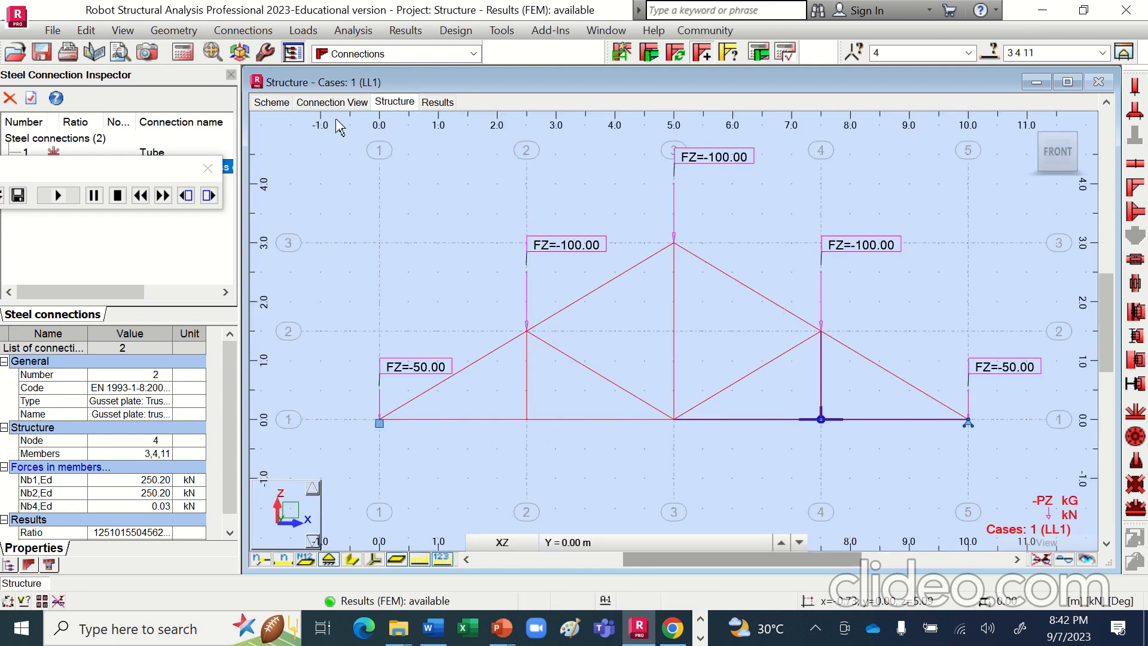
click(332, 102)
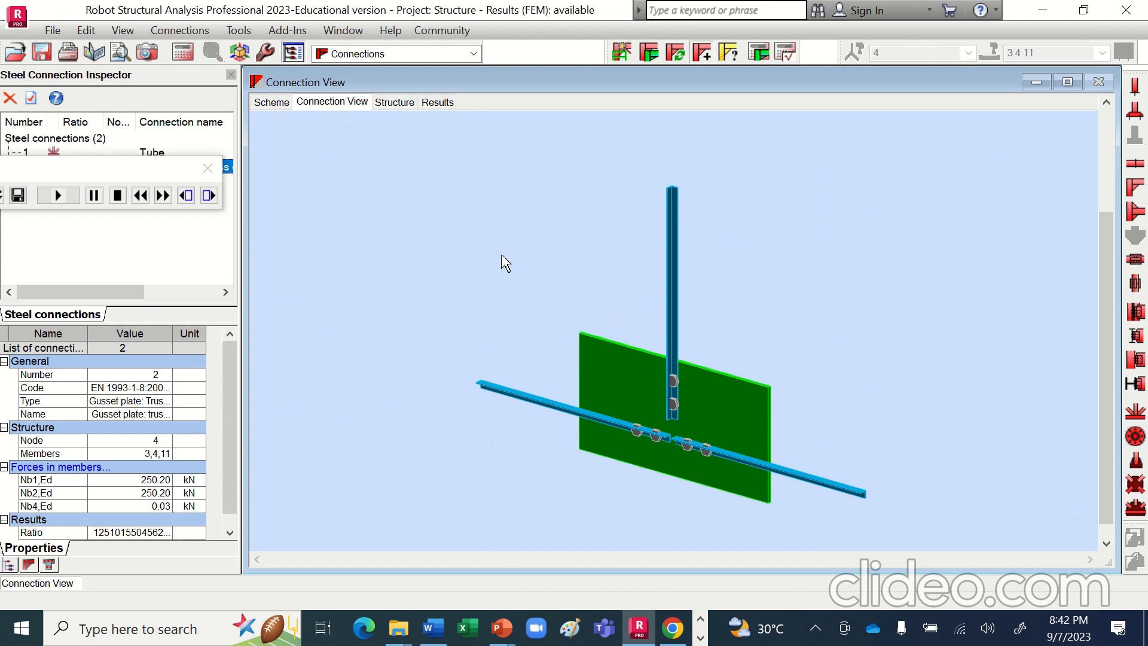
click(382, 100)
click(330, 100)
Close the leftover animation player, reopen the gusset connection's definition, review its bar and bolt parameters, and cancel without changes.
click(207, 169)
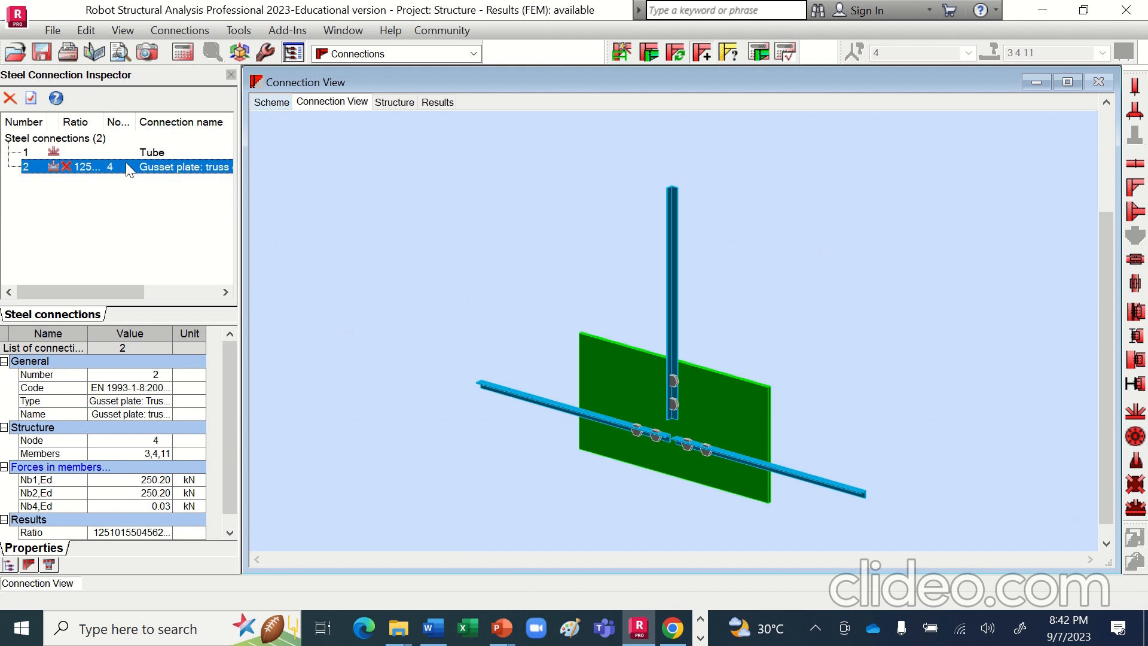
right_click(126, 162)
click(146, 190)
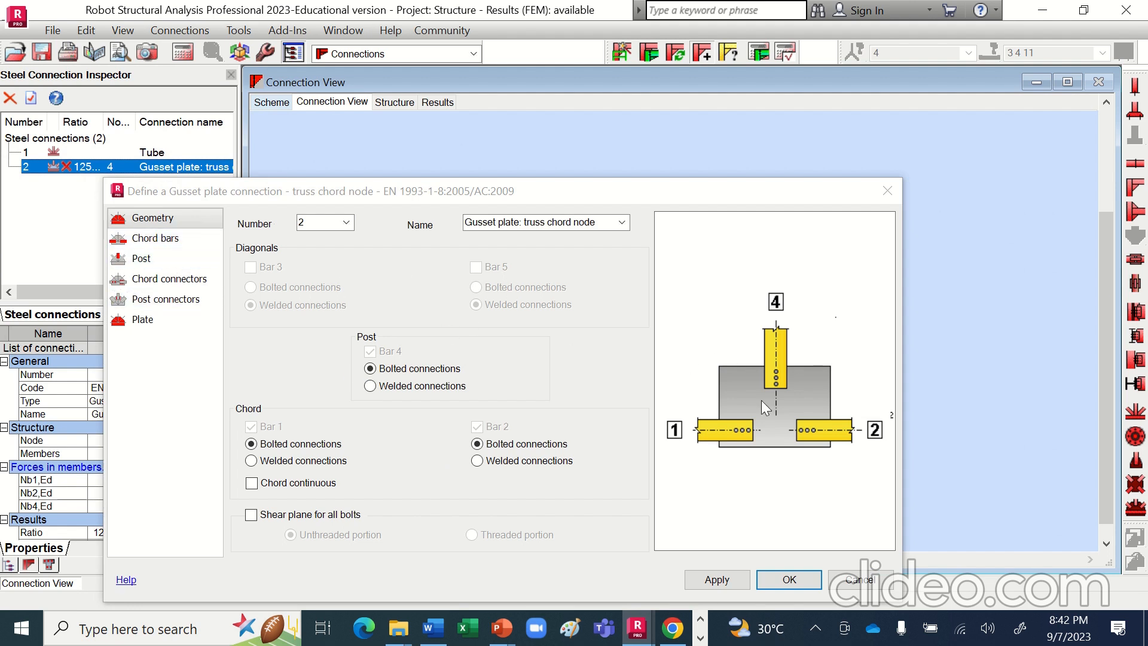
click(158, 240)
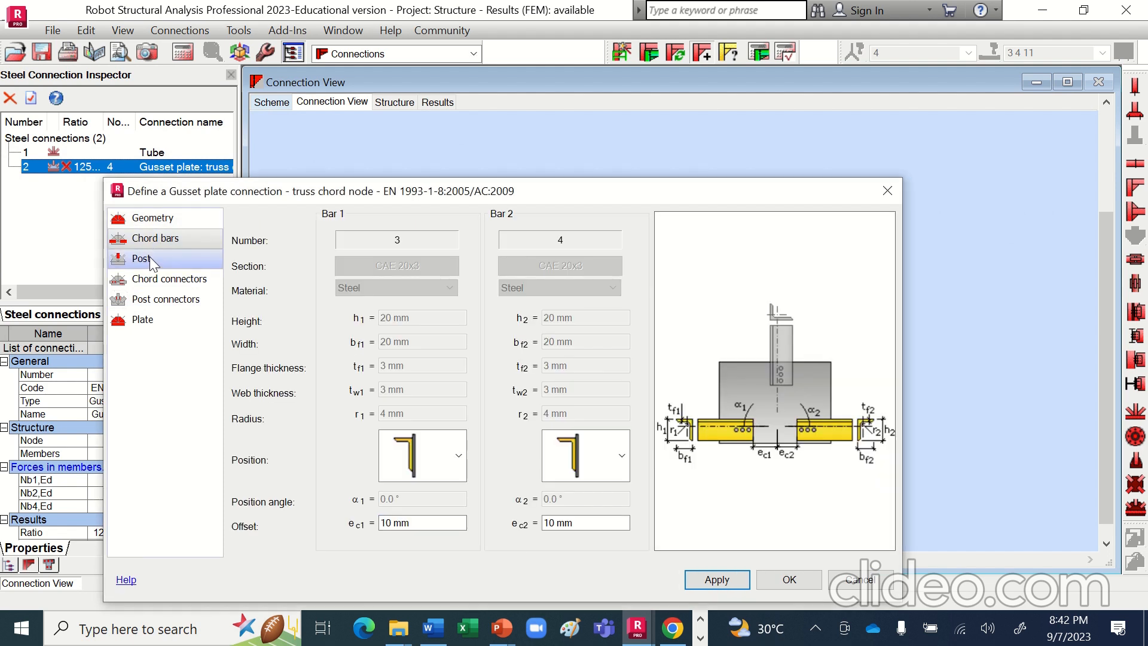
click(149, 257)
click(152, 279)
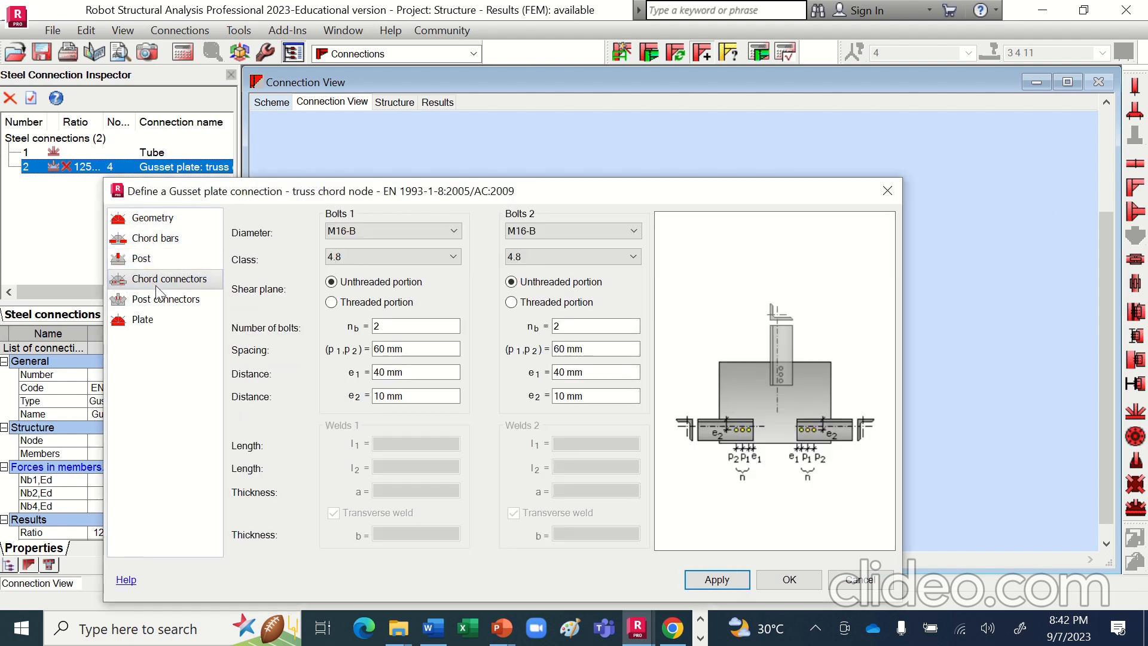
click(189, 298)
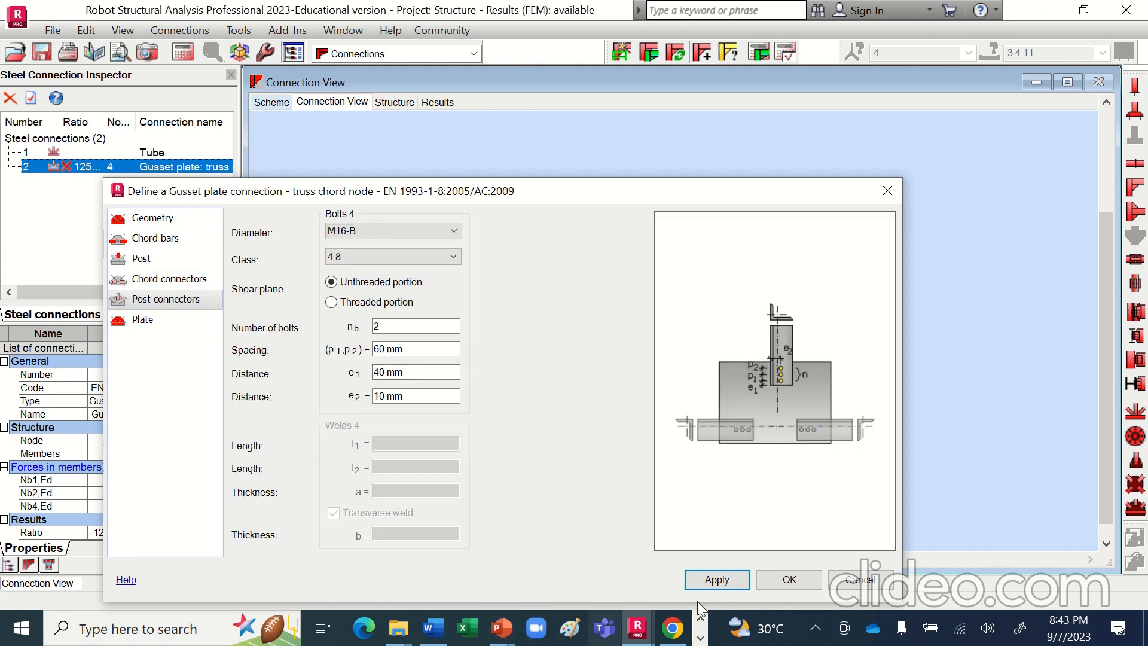
click(849, 580)
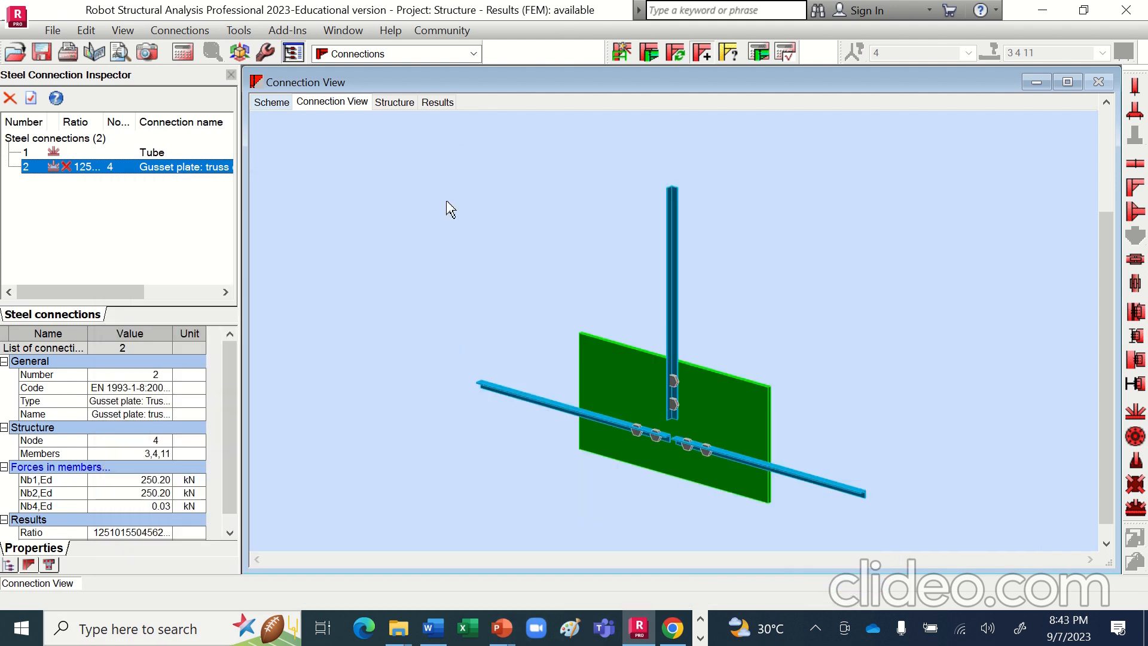
Read the gusset connection's calculation note through to the remarks and final verdict, and look at the available print options.
click(431, 102)
scroll(577, 263, down, 5)
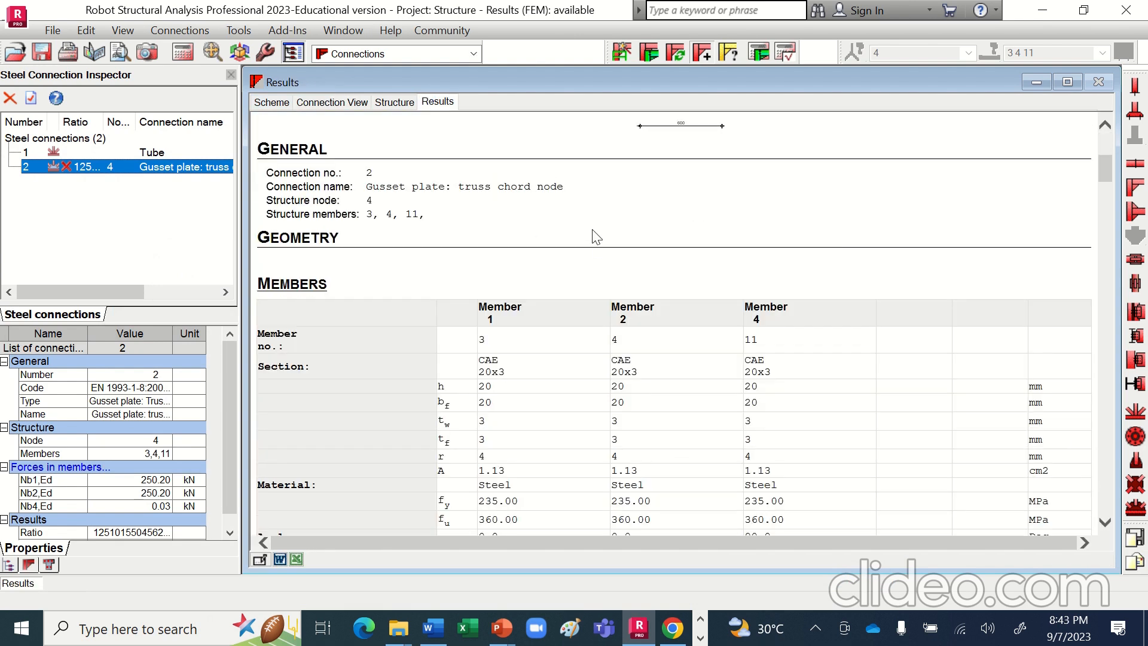
scroll(596, 250, down, 20)
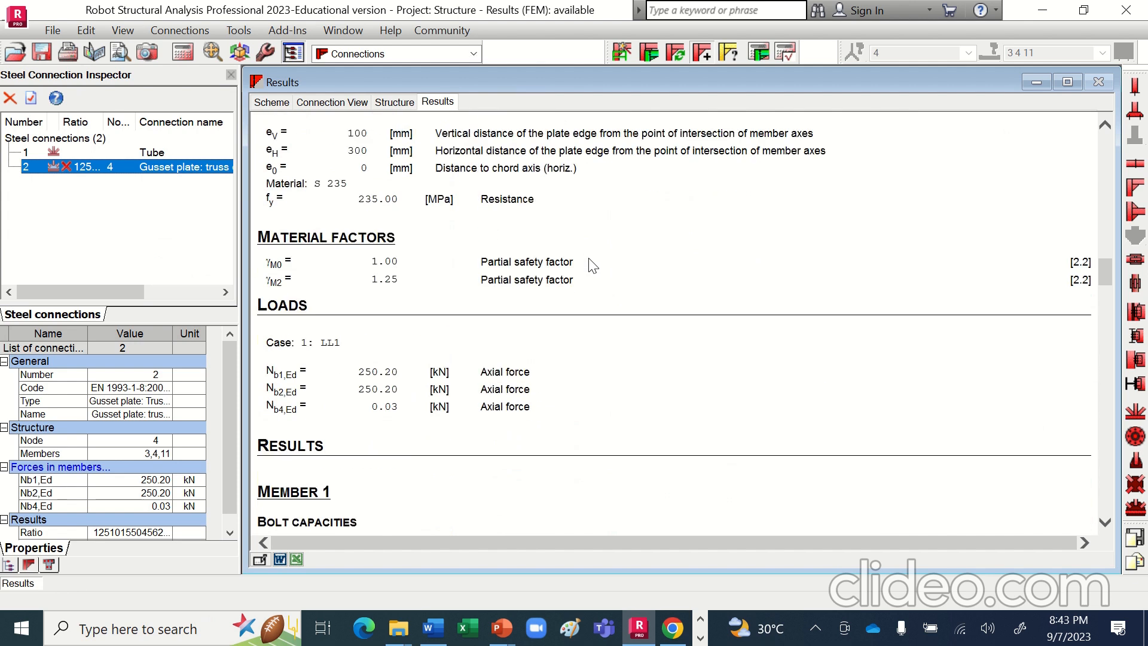
scroll(589, 263, down, 20)
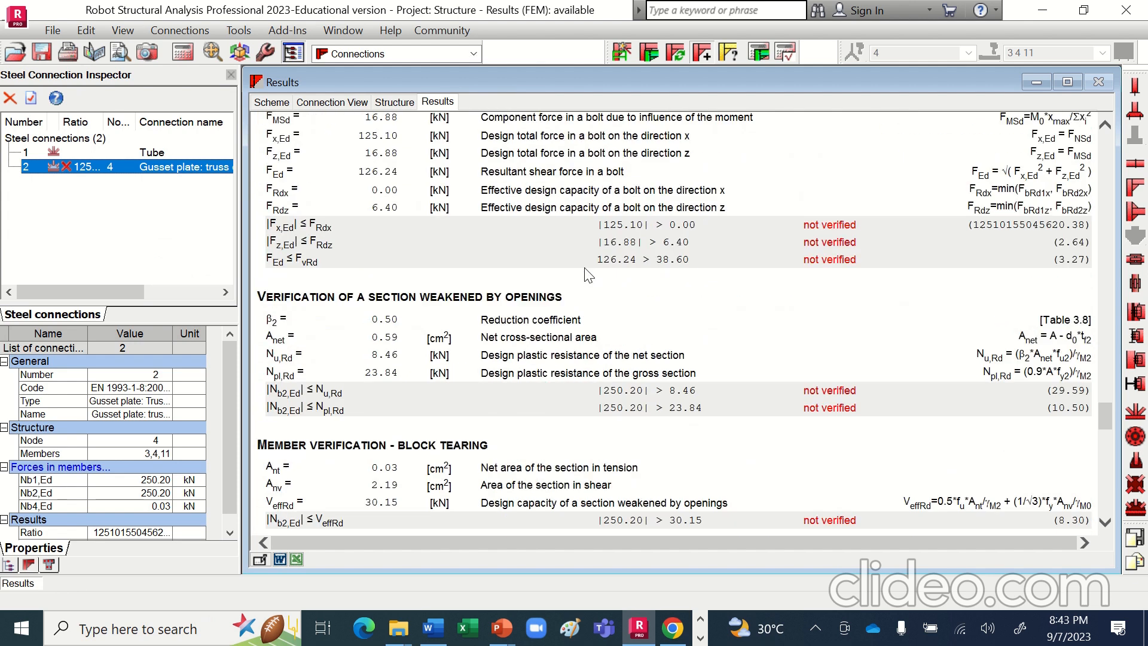
scroll(585, 278, down, 15)
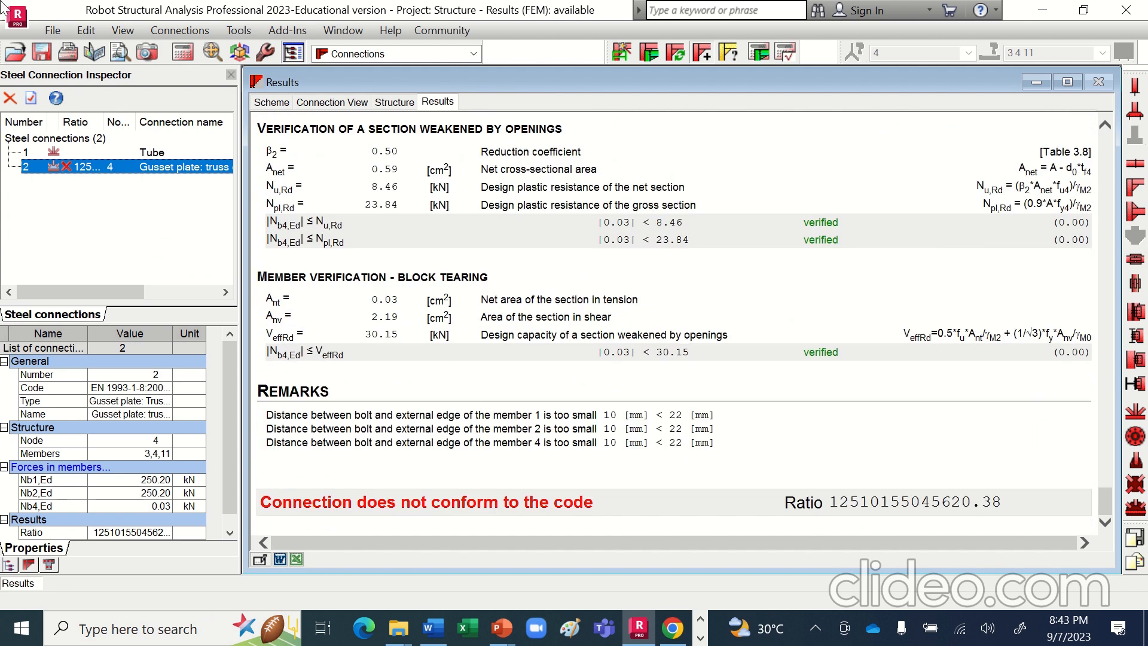
click(53, 30)
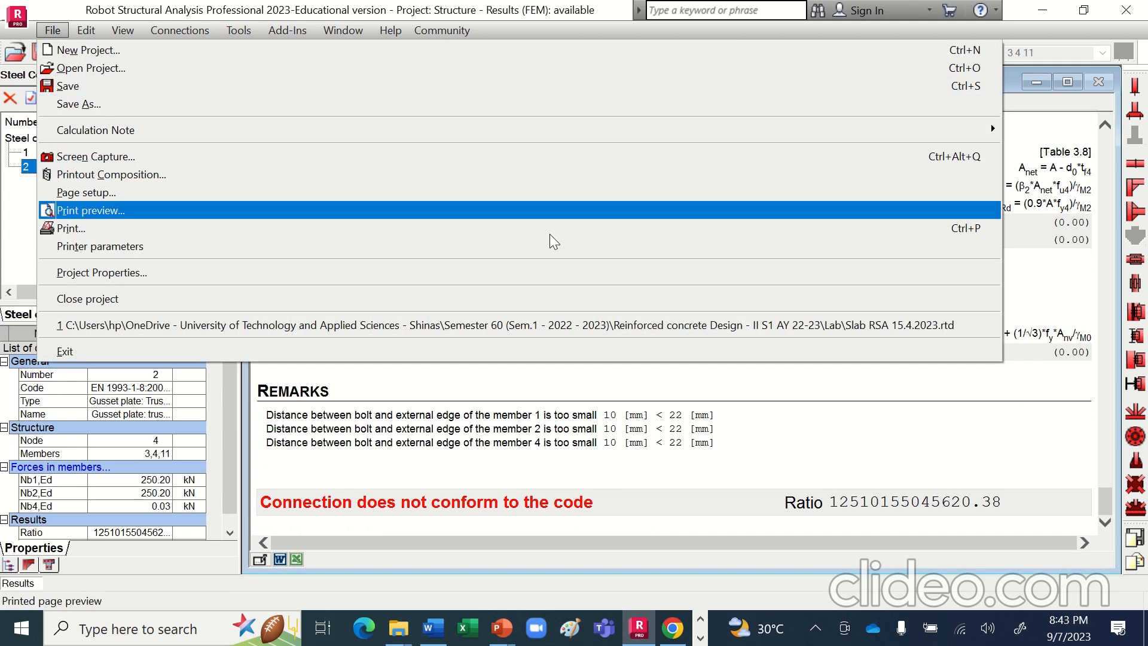
click(843, 466)
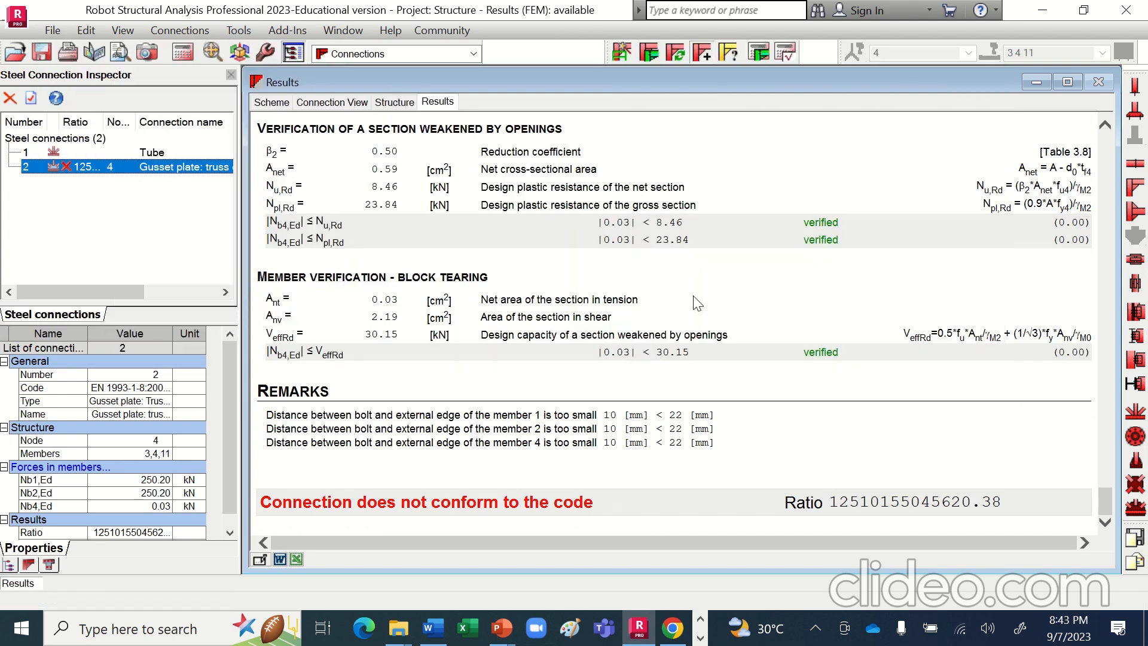
Return to the structure model and select lower-chord node 3 with members 2, 3, 10, 12 and 13.
click(394, 103)
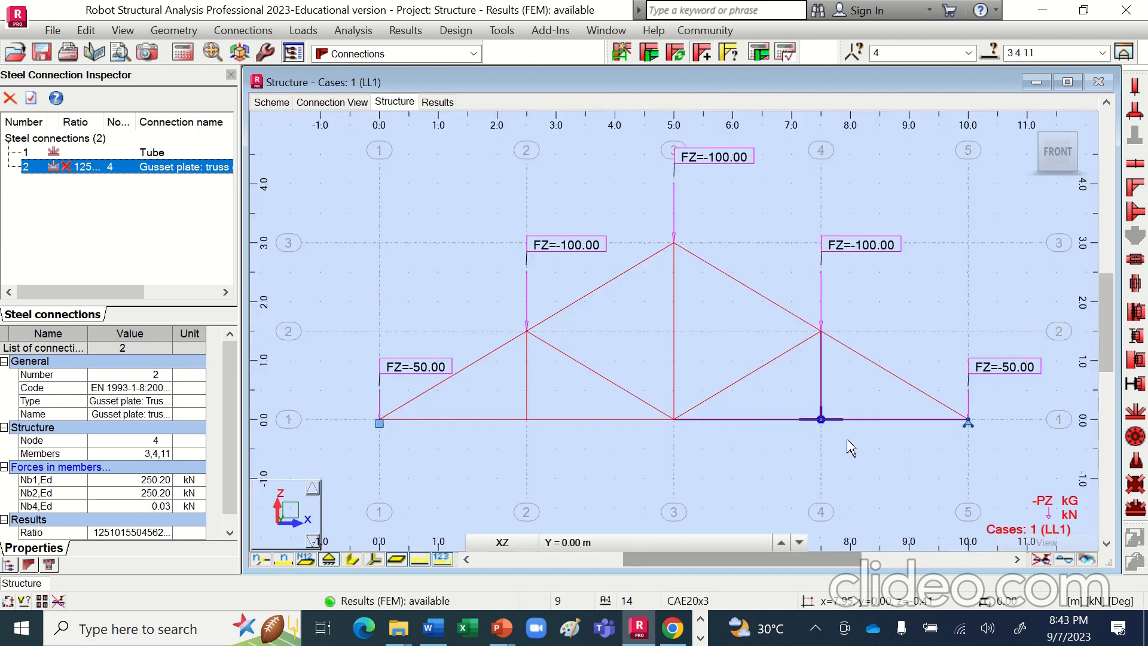
drag(726, 438, 588, 409)
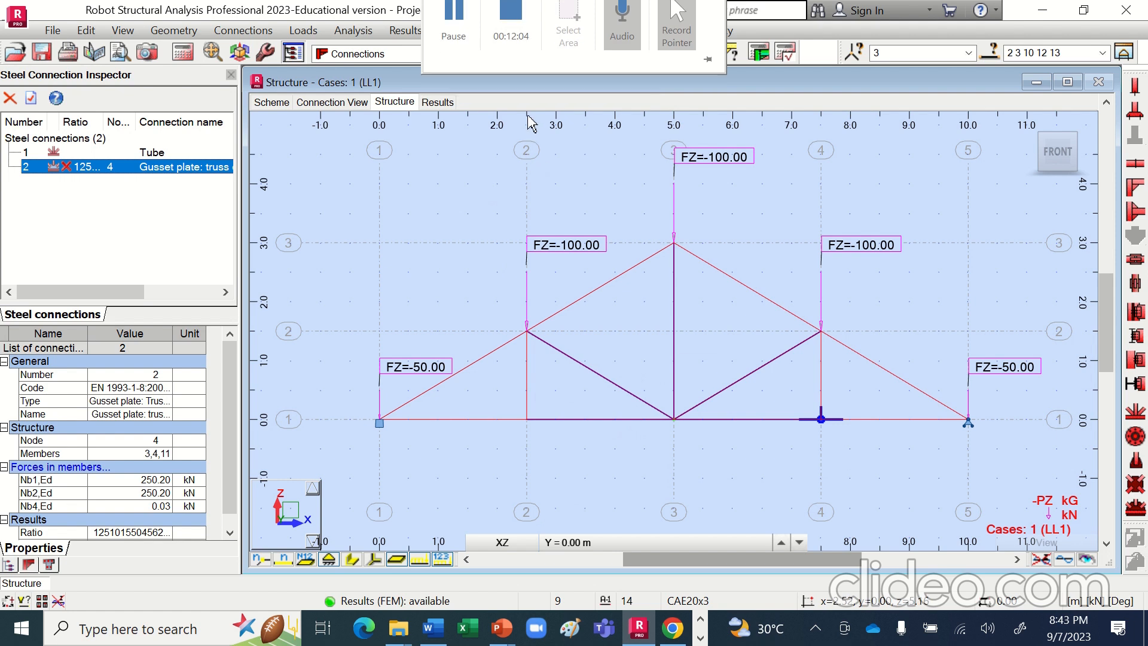
mouse_move(513, 34)
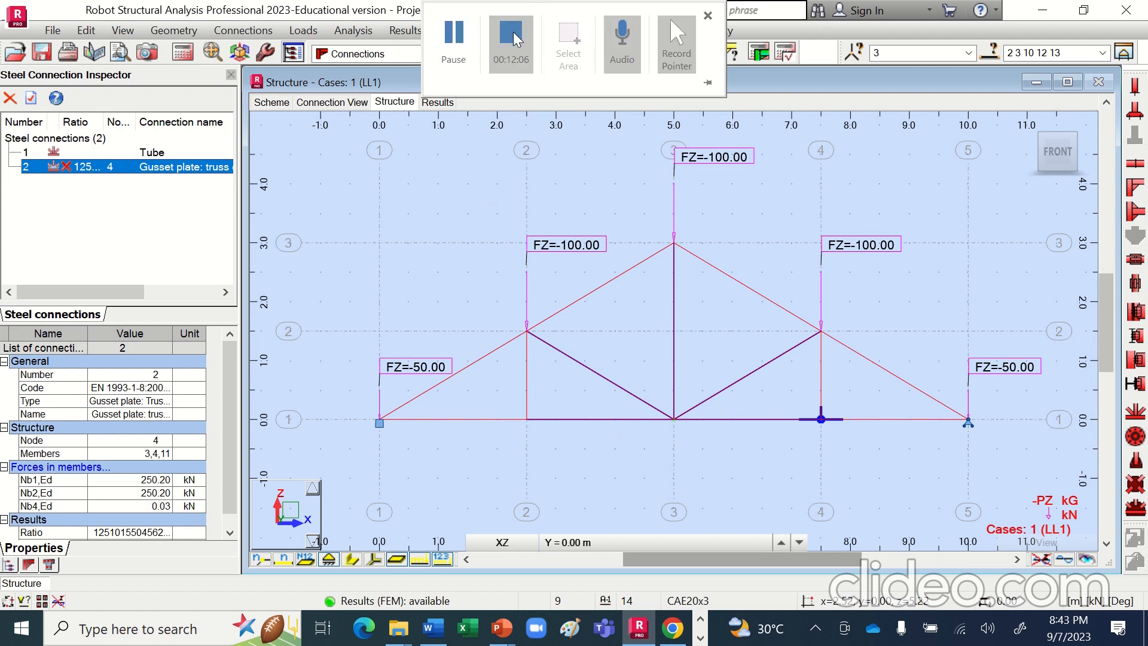